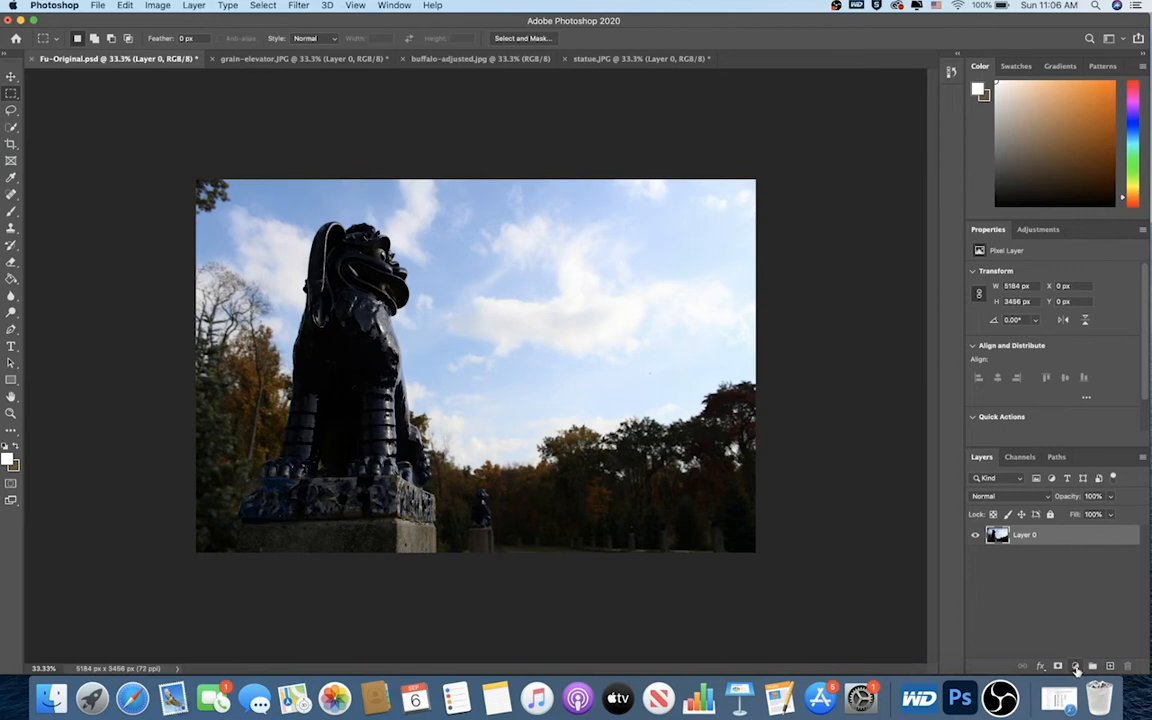
Add an Exposure adjustment layer above the statue photo and raise its exposure to +3.47
left_click(1075, 667)
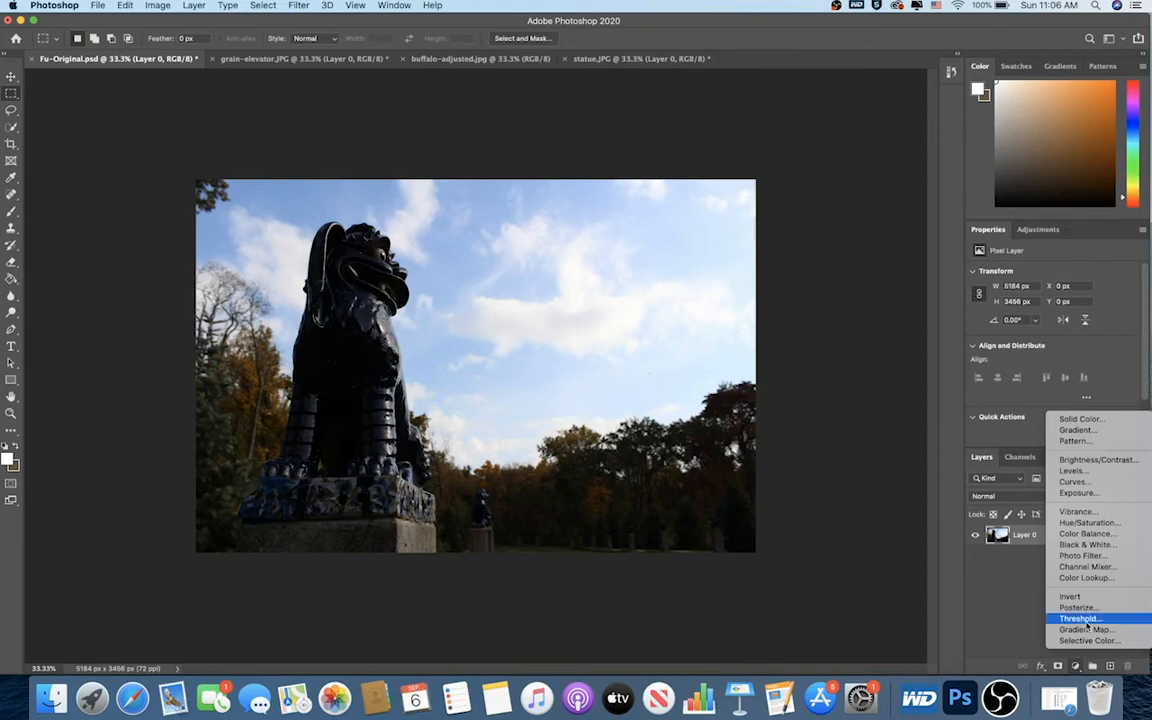
left_click(1090, 494)
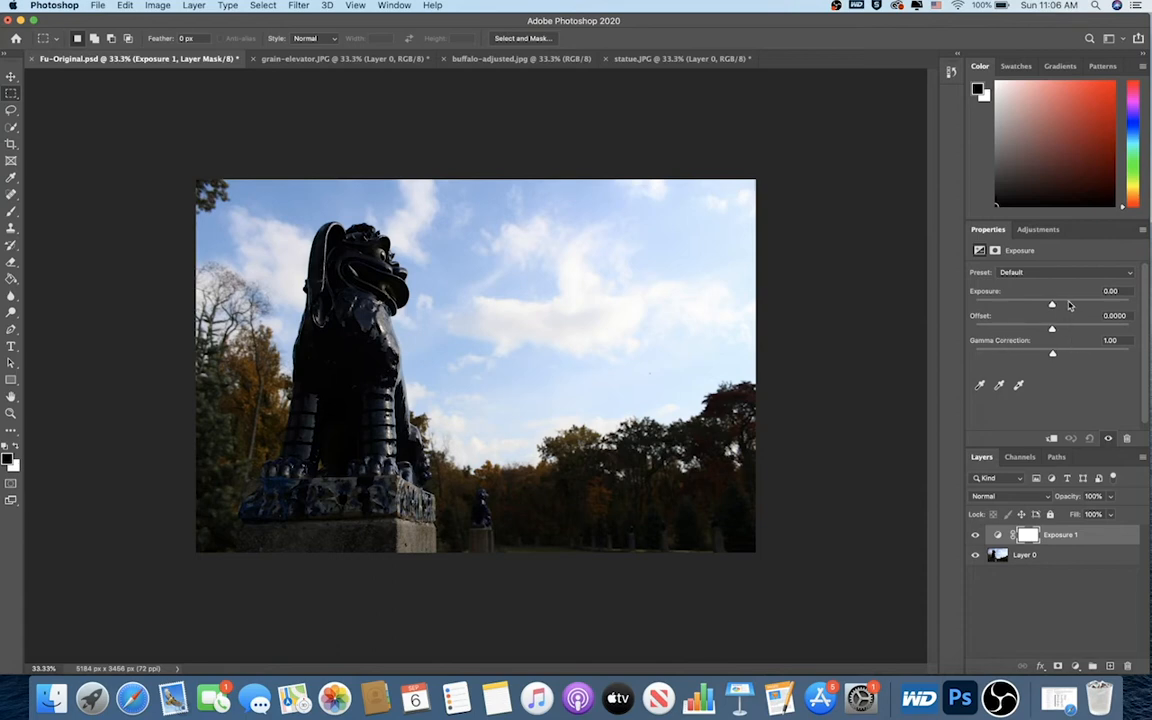
left_click_drag(1052, 305, 1092, 311)
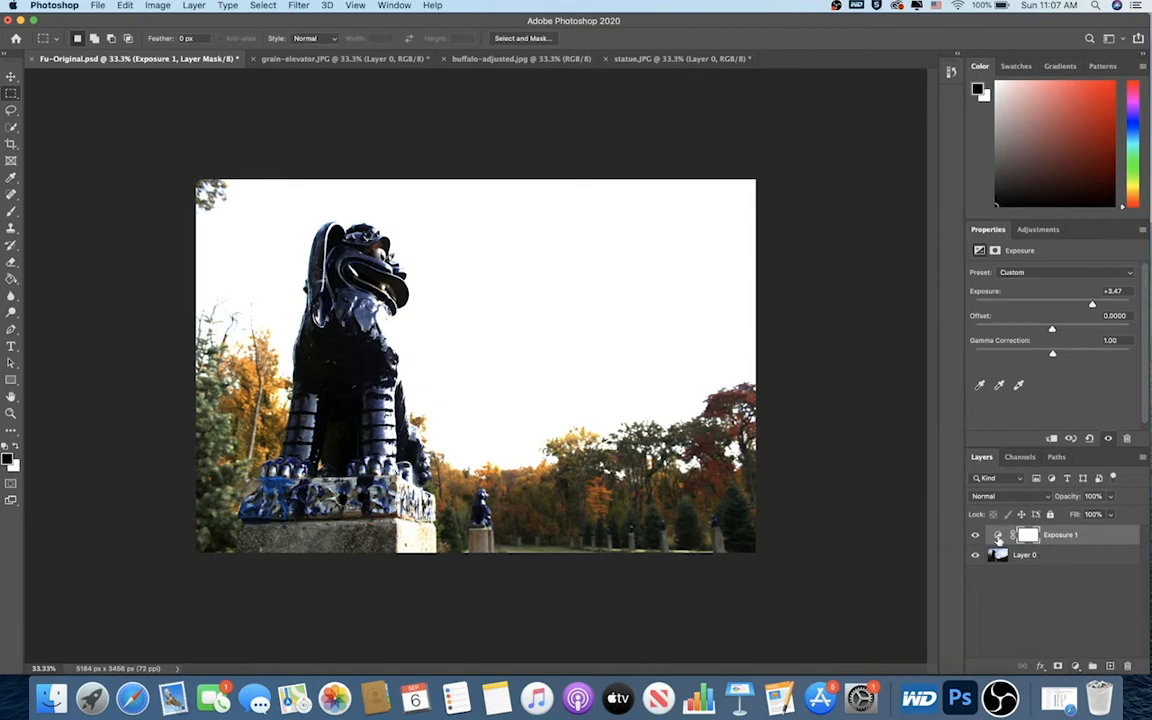
Paint black on the Exposure 1 layer mask over the open sky, using a soft 800 px brush at 100% opacity
left_click(997, 536)
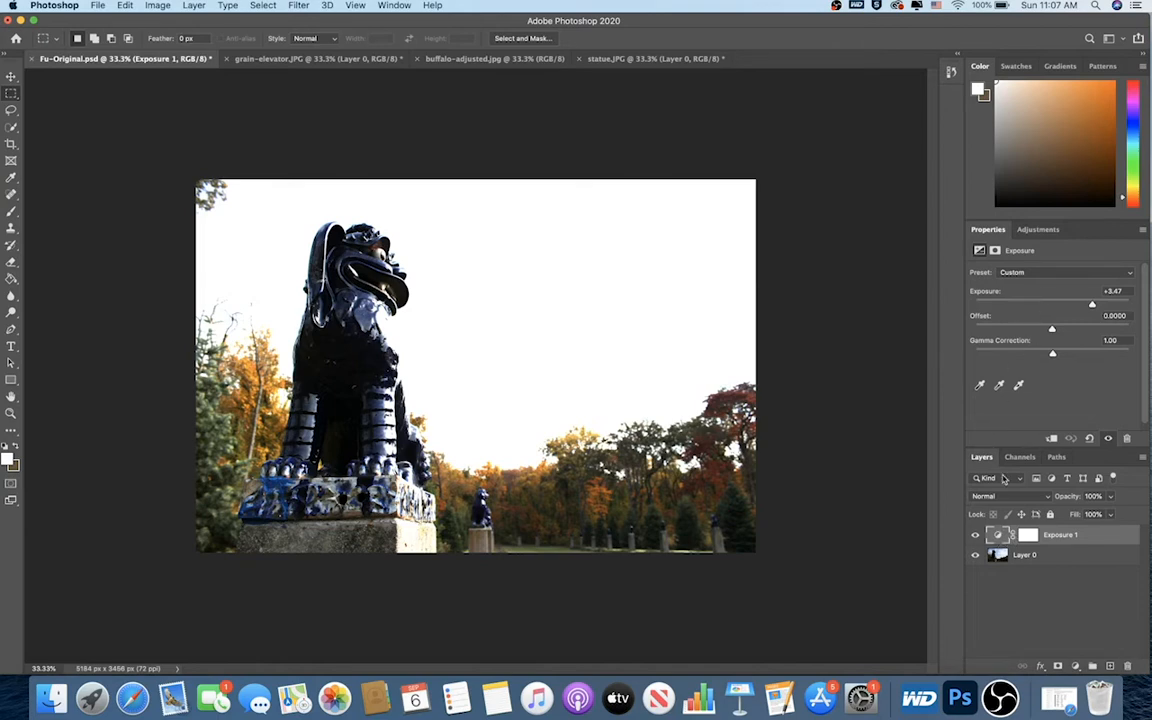
left_click(1028, 535)
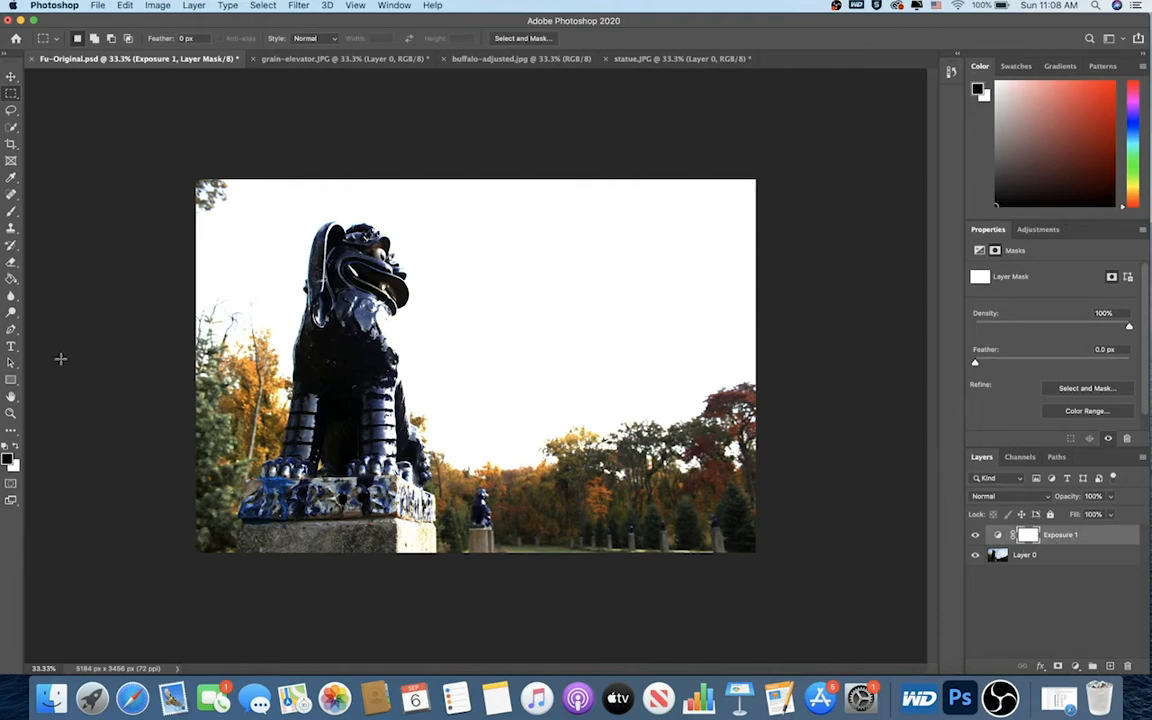
left_click(12, 212)
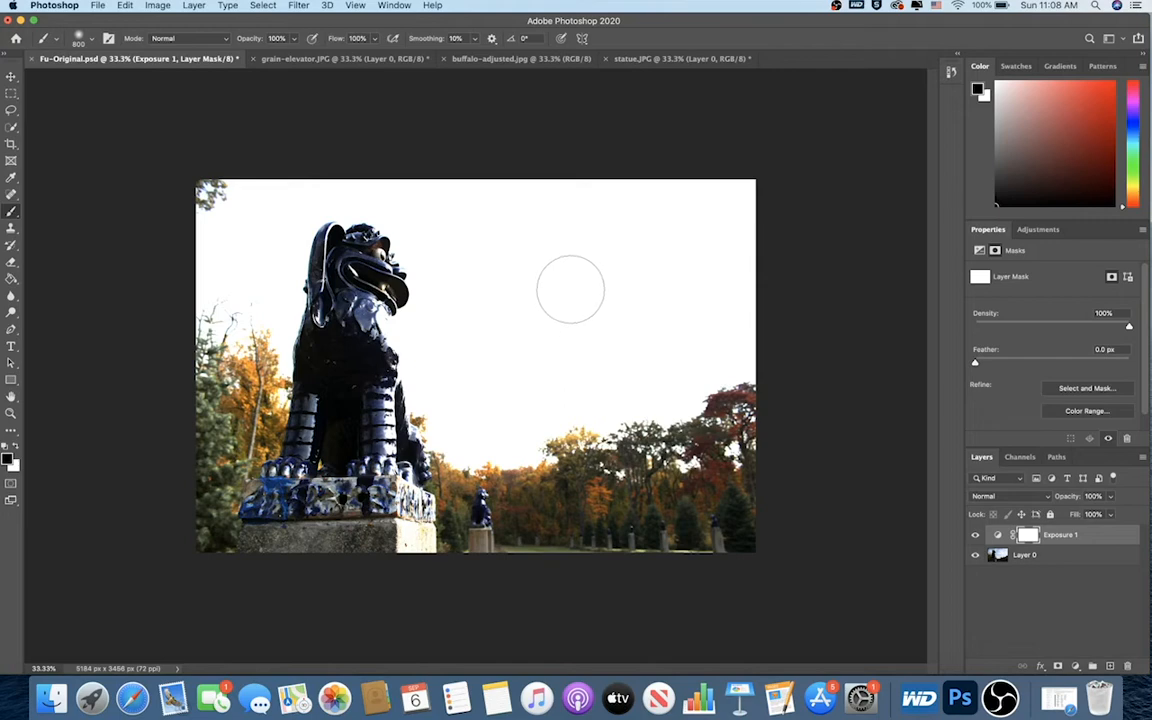
left_click(8, 458)
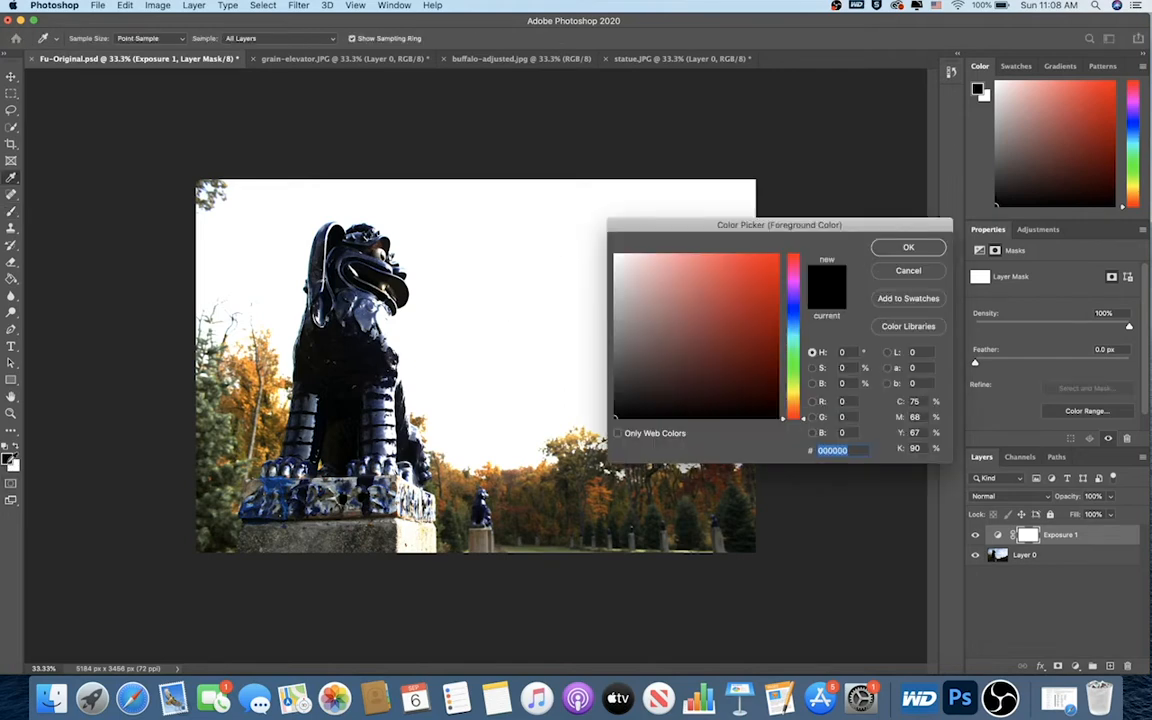
left_click(908, 247)
mouse_move(696, 169)
left_mouse_down()
mouse_move(584, 193)
mouse_move(771, 219)
mouse_move(697, 200)
mouse_move(762, 232)
mouse_move(532, 270)
mouse_move(684, 265)
mouse_move(787, 296)
left_mouse_up()
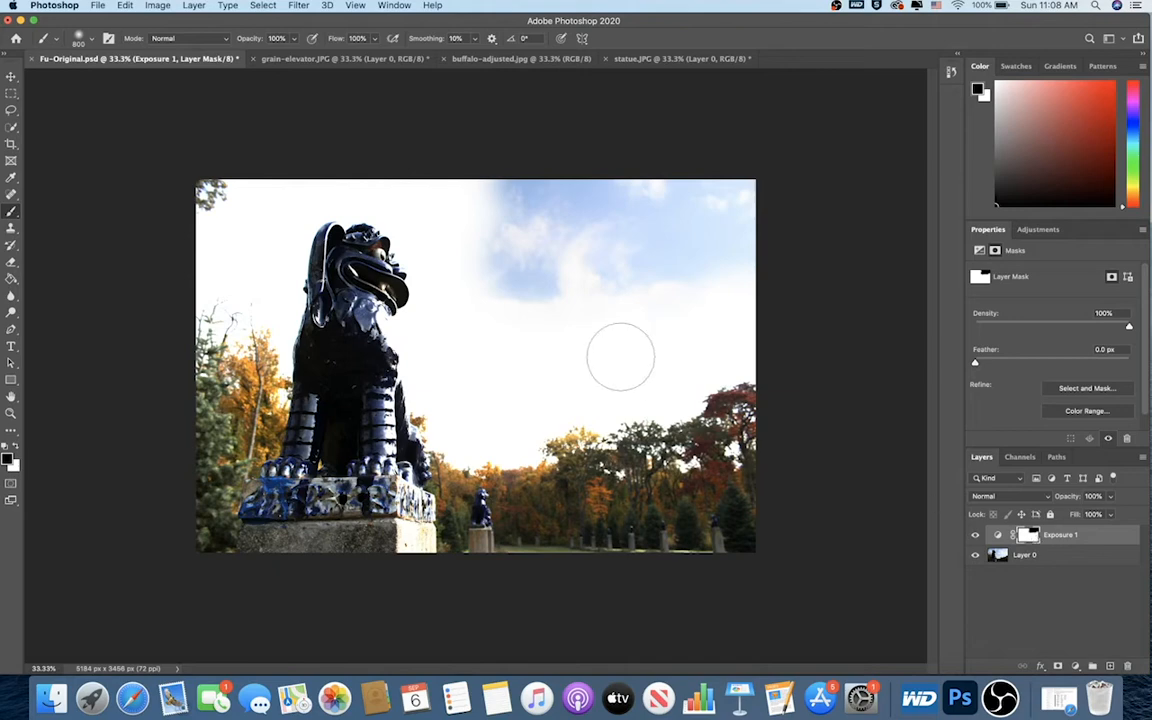
mouse_move(733, 291)
left_mouse_down()
mouse_move(548, 339)
mouse_move(784, 303)
mouse_move(640, 378)
mouse_move(663, 388)
mouse_move(766, 342)
mouse_move(609, 345)
mouse_move(527, 302)
mouse_move(514, 249)
mouse_move(445, 162)
mouse_move(440, 225)
mouse_move(390, 188)
mouse_move(345, 182)
mouse_move(185, 198)
mouse_move(240, 200)
mouse_move(246, 269)
mouse_move(205, 245)
mouse_move(200, 215)
mouse_move(205, 275)
mouse_move(255, 289)
mouse_move(285, 141)
left_mouse_up()
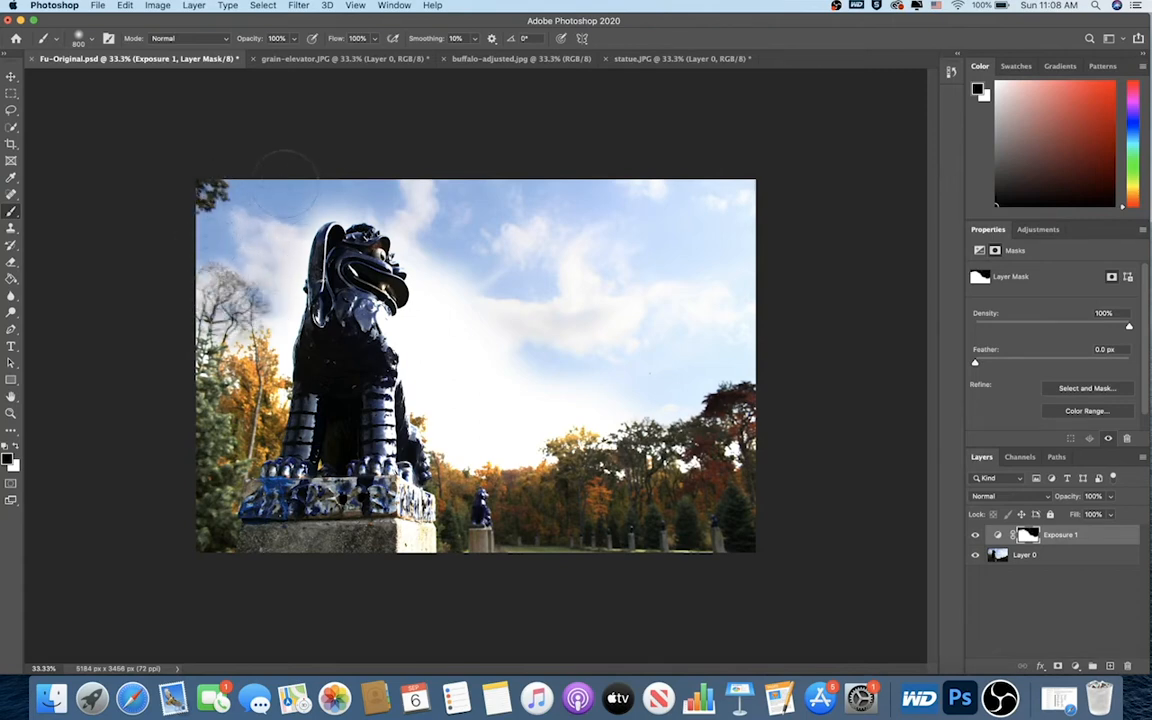
mouse_move(476, 327)
left_mouse_down()
mouse_move(491, 404)
mouse_move(499, 278)
mouse_move(452, 365)
mouse_move(430, 245)
left_mouse_up()
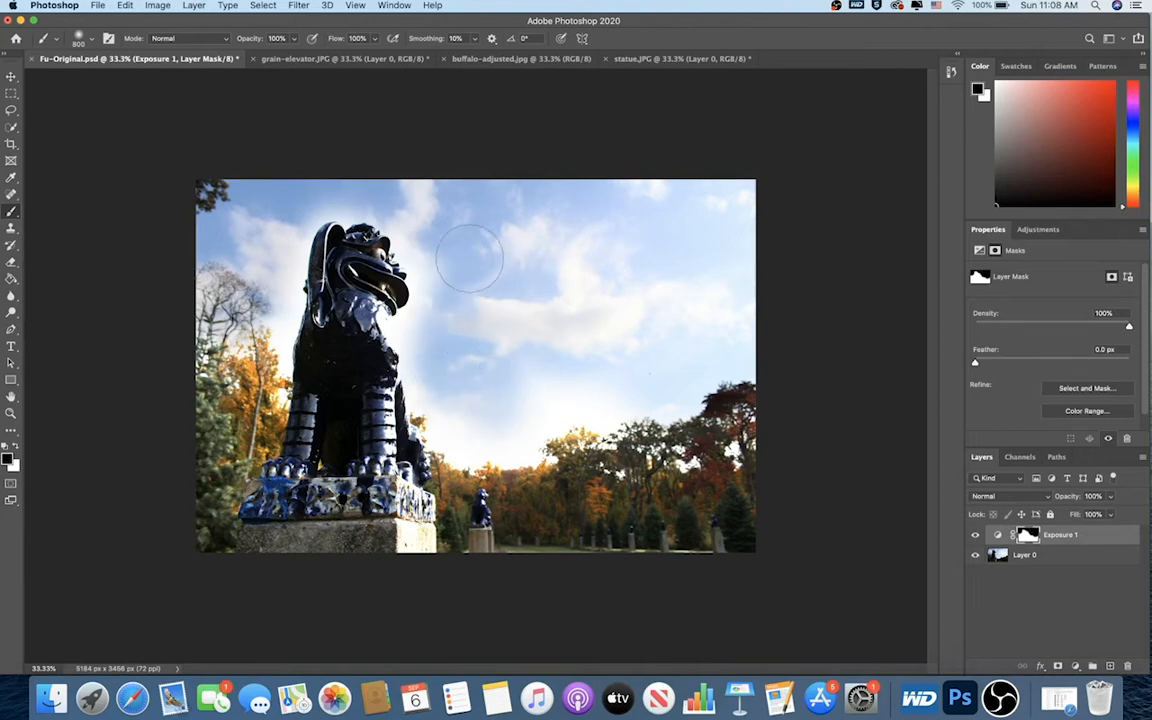
Check the brush settings and enlarge the mask brush to 1200 px
left_click(91, 39)
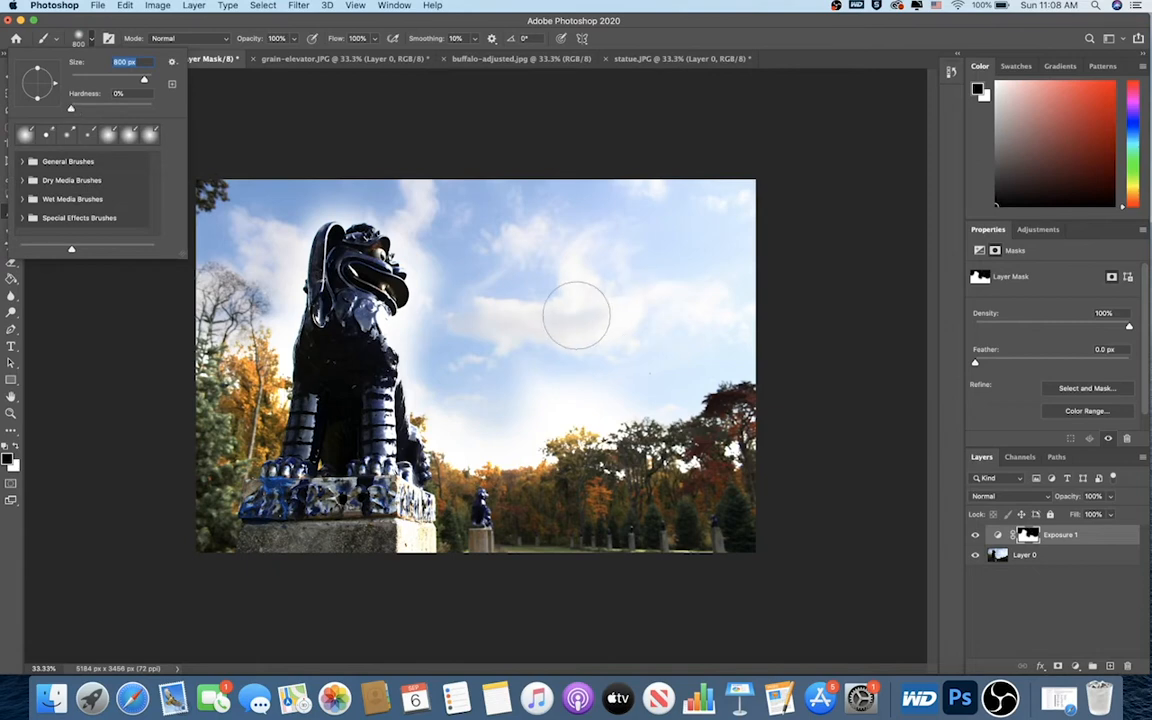
left_click(520, 288)
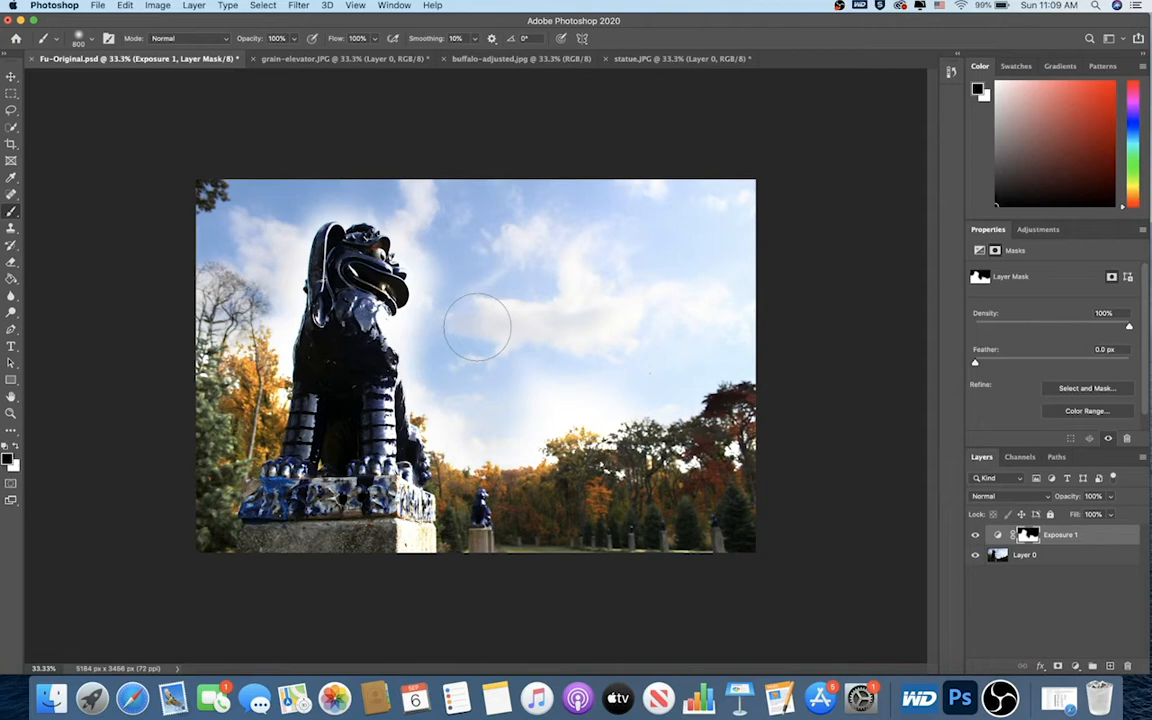
key("bracketleft")
key("bracketleft")
key("bracketleft")
key("bracketleft")
key("bracketleft")
key("bracketleft")
key("bracketright")
key("bracketright")
key("bracketright")
key("bracketright")
key("bracketright")
key("bracketright")
key("bracketright")
key("bracketright")
key("bracketright")
key("bracketright")
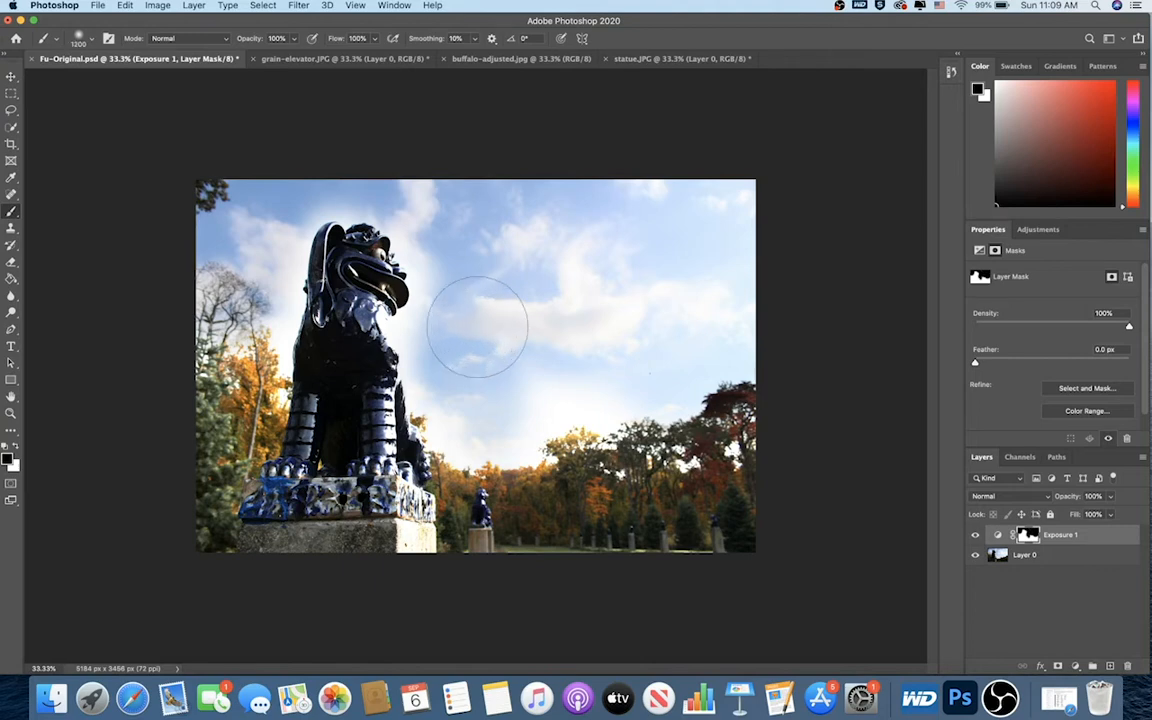
Reduce the brush to 300 px and paint black on the mask along the sky edges beside the statue's body
key("bracketleft")
key("bracketleft")
key("bracketleft")
key("bracketleft")
key("bracketleft")
key("bracketleft")
key("bracketleft")
key("bracketleft")
key("bracketleft")
key("bracketleft")
mouse_move(383, 316)
left_mouse_down()
mouse_move(410, 354)
mouse_move(407, 313)
mouse_move(406, 335)
mouse_move(397, 317)
mouse_move(422, 293)
mouse_move(412, 310)
mouse_move(415, 271)
mouse_move(384, 239)
mouse_move(400, 223)
mouse_move(435, 281)
mouse_move(399, 238)
mouse_move(420, 256)
mouse_move(432, 309)
mouse_move(410, 335)
mouse_move(405, 377)
mouse_move(406, 357)
mouse_move(419, 408)
mouse_move(409, 387)
mouse_move(445, 435)
mouse_move(432, 406)
mouse_move(460, 431)
mouse_move(435, 438)
mouse_move(447, 452)
mouse_move(462, 447)
mouse_move(428, 412)
mouse_move(411, 382)
left_mouse_up()
mouse_move(288, 372)
left_mouse_down()
mouse_move(298, 230)
mouse_move(284, 313)
mouse_move(281, 257)
mouse_move(272, 277)
mouse_move(279, 336)
mouse_move(210, 320)
left_mouse_up()
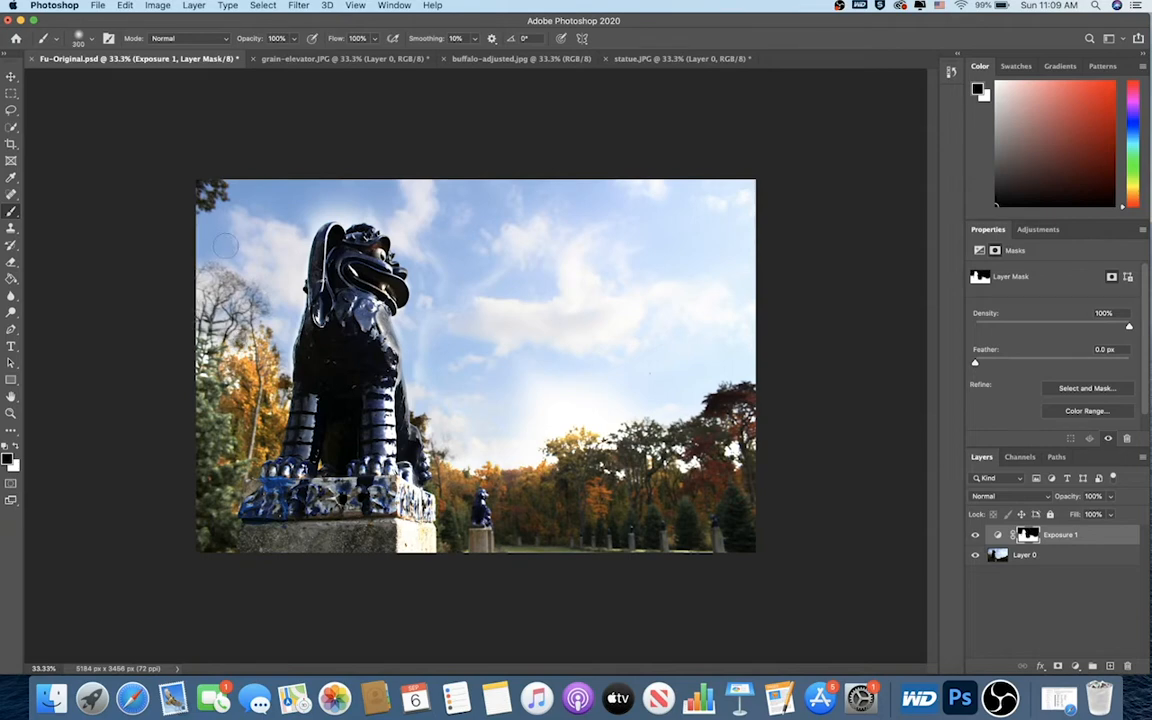
Set the brush to 700 px and 52% opacity, and paint the mask over the overexposed sky above the distant trees
key("bracketright")
key("bracketright")
key("bracketright")
key("bracketright")
left_click(293, 38)
left_click_drag(282, 54, 266, 55)
mouse_move(490, 410)
left_mouse_down()
mouse_move(646, 390)
mouse_move(545, 413)
mouse_move(530, 428)
mouse_move(708, 362)
mouse_move(592, 432)
mouse_move(650, 421)
mouse_move(762, 369)
mouse_move(545, 433)
mouse_move(446, 424)
mouse_move(505, 438)
left_mouse_up()
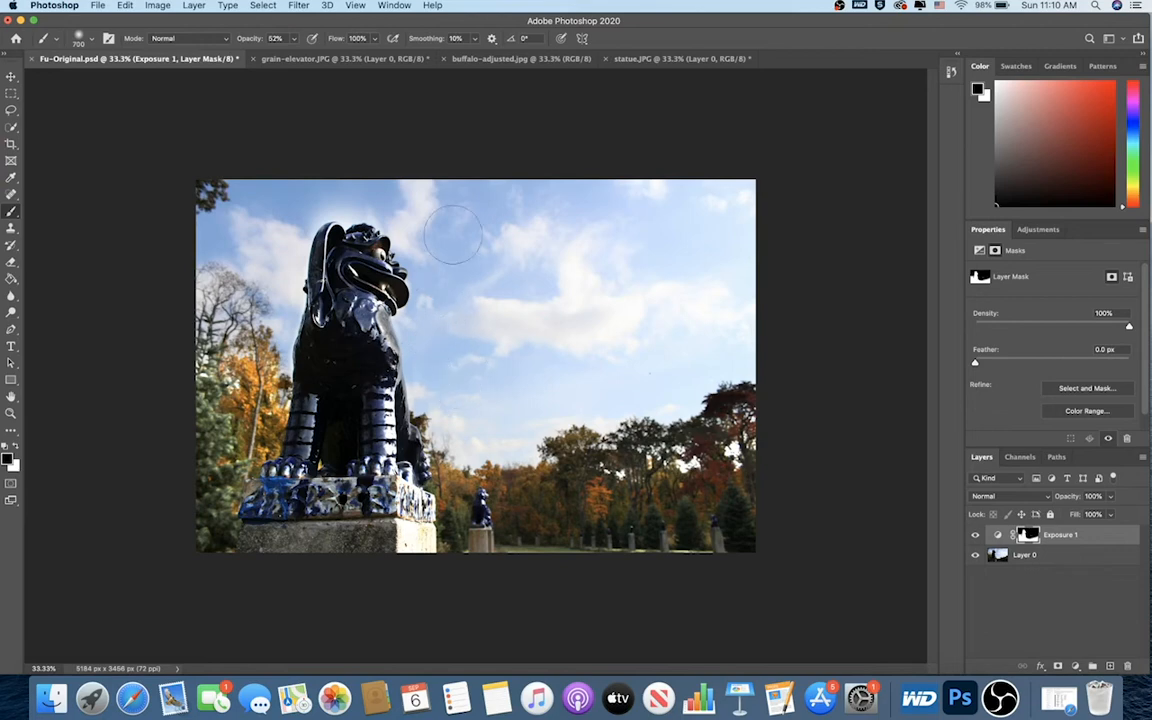
Compare the photo with the Exposure 1 layer hidden and shown
left_click(976, 537)
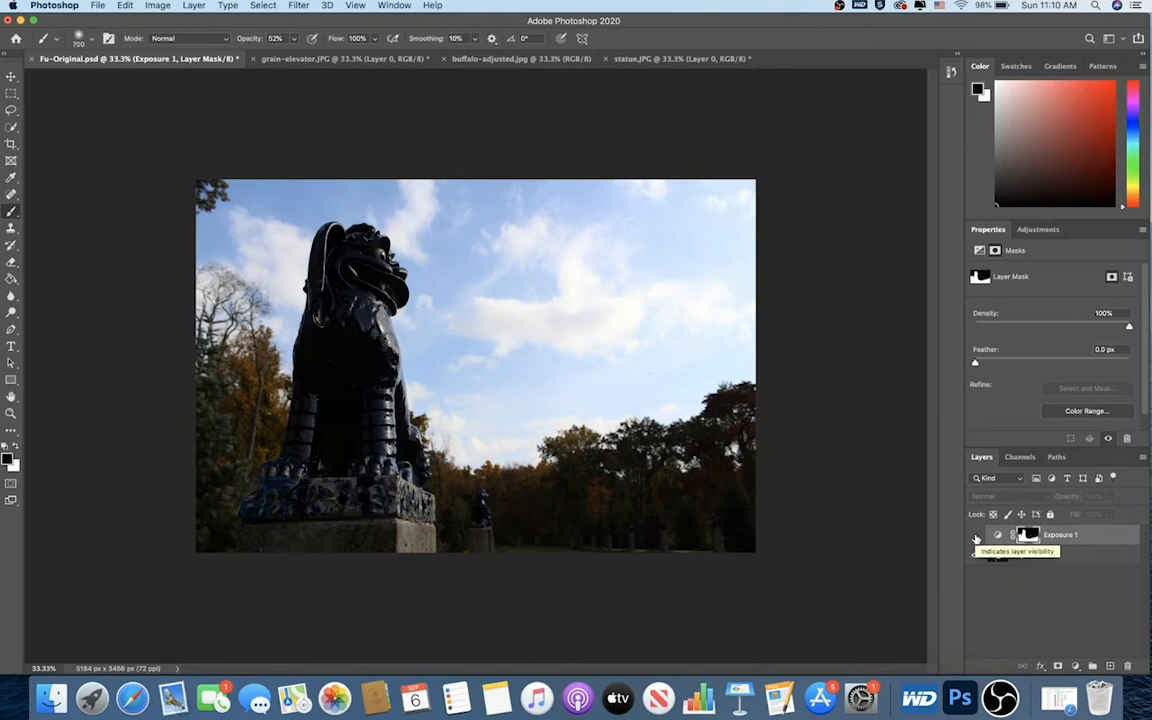
left_click(976, 537)
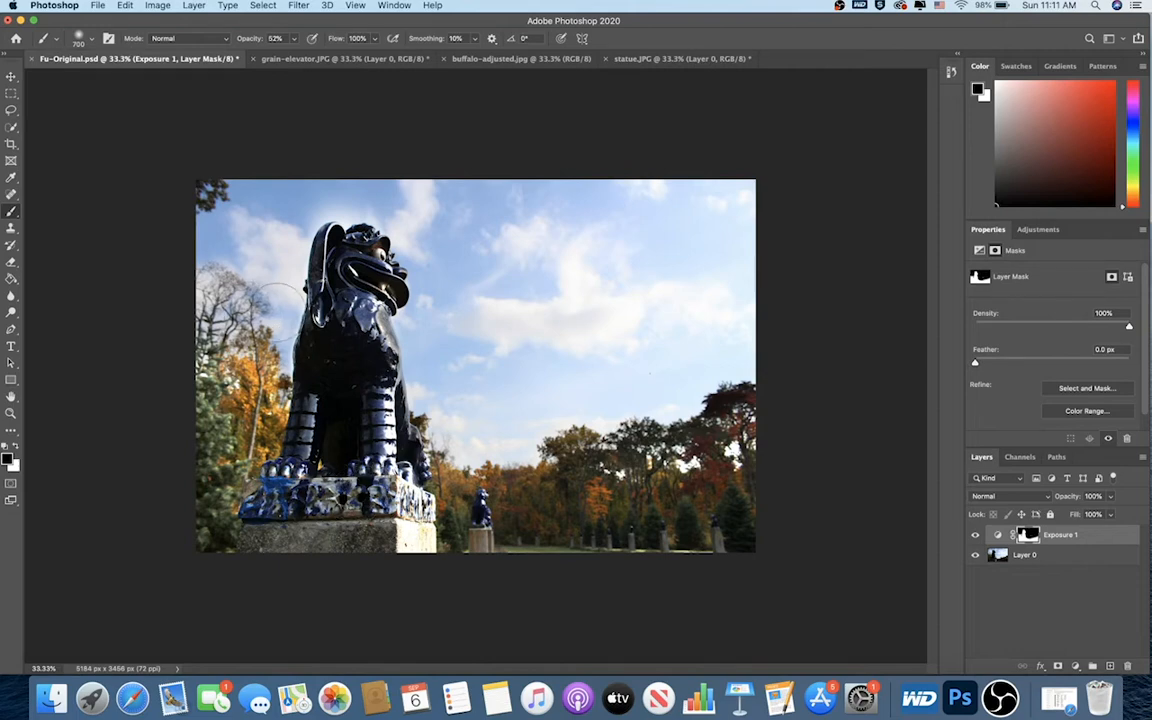
mouse_move(319, 334)
left_mouse_down()
mouse_move(353, 358)
mouse_move(344, 396)
mouse_move(330, 331)
left_mouse_up()
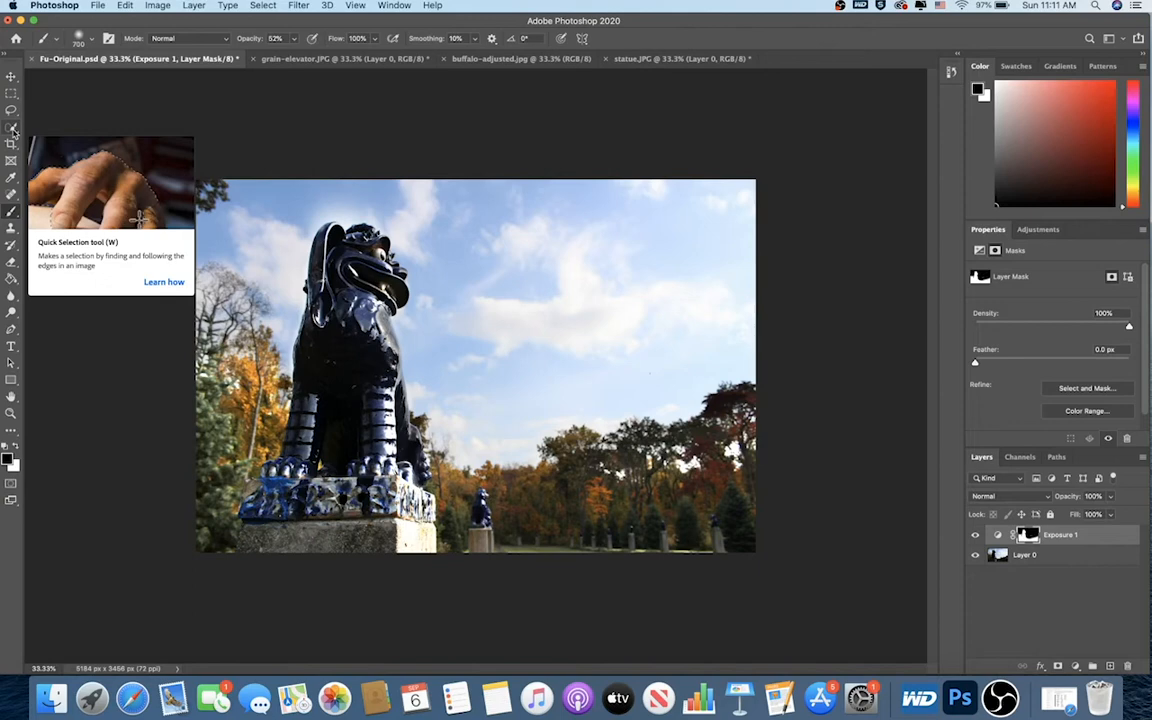
Select the large statue and its glazed base with the Quick Selection tool at a 125 px brush size
left_click(13, 130)
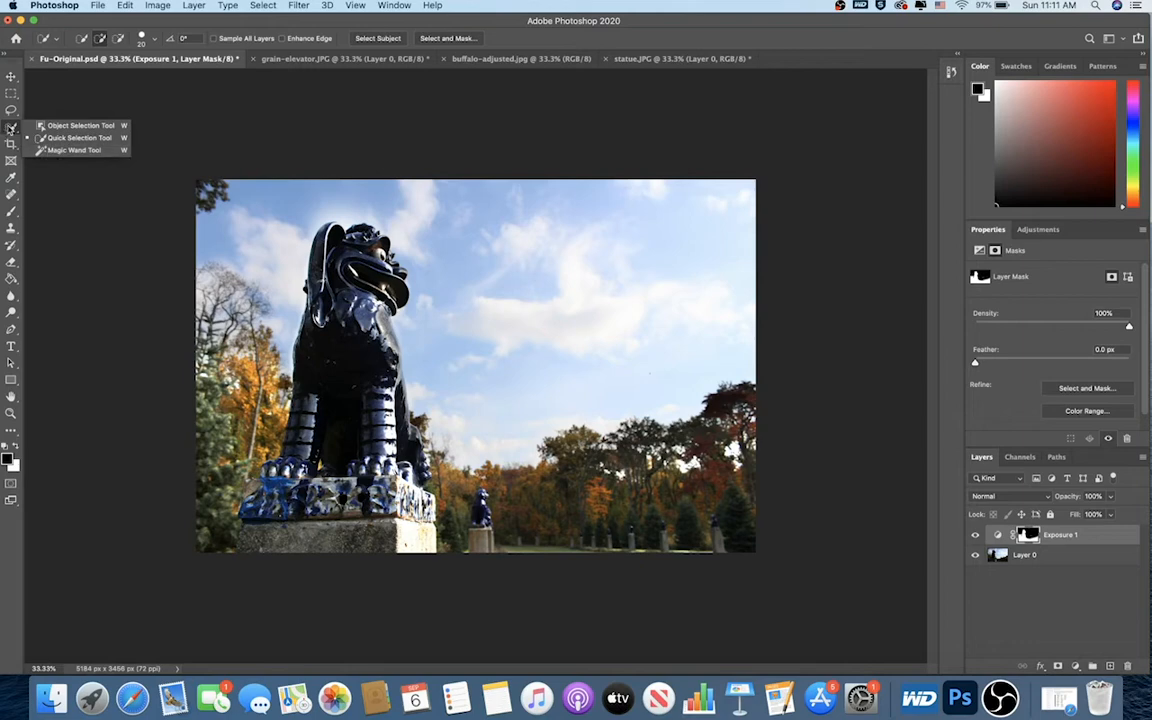
left_click(12, 128)
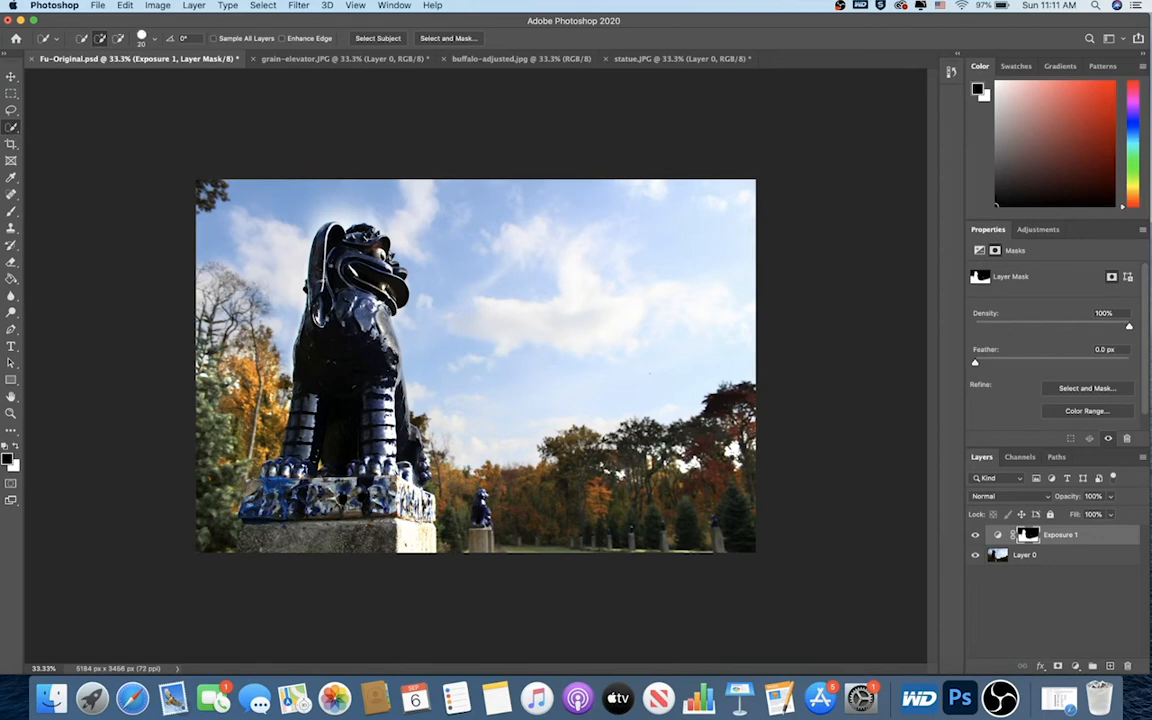
key("bracketright")
key("bracketright")
key("bracketright")
key("bracketright")
left_click(318, 328)
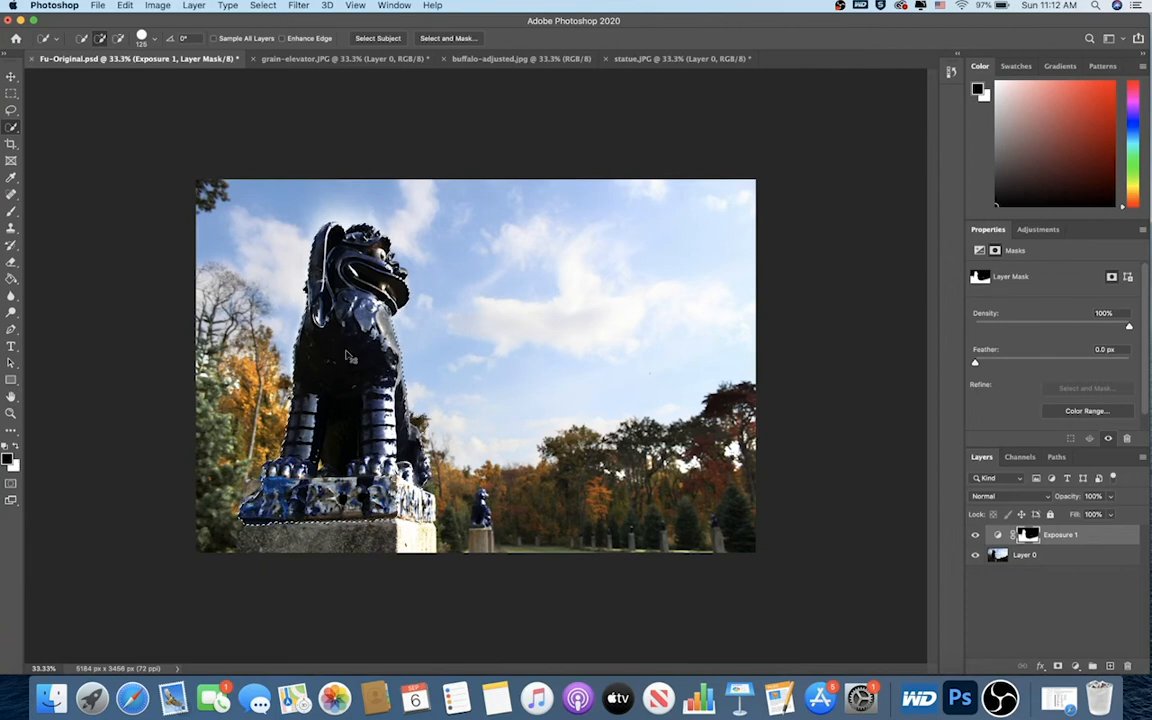
Refine the selection with a 40 px Quick Selection brush to include the statue's tail and the whole glazed base
key("super+equal")
key("super+equal")
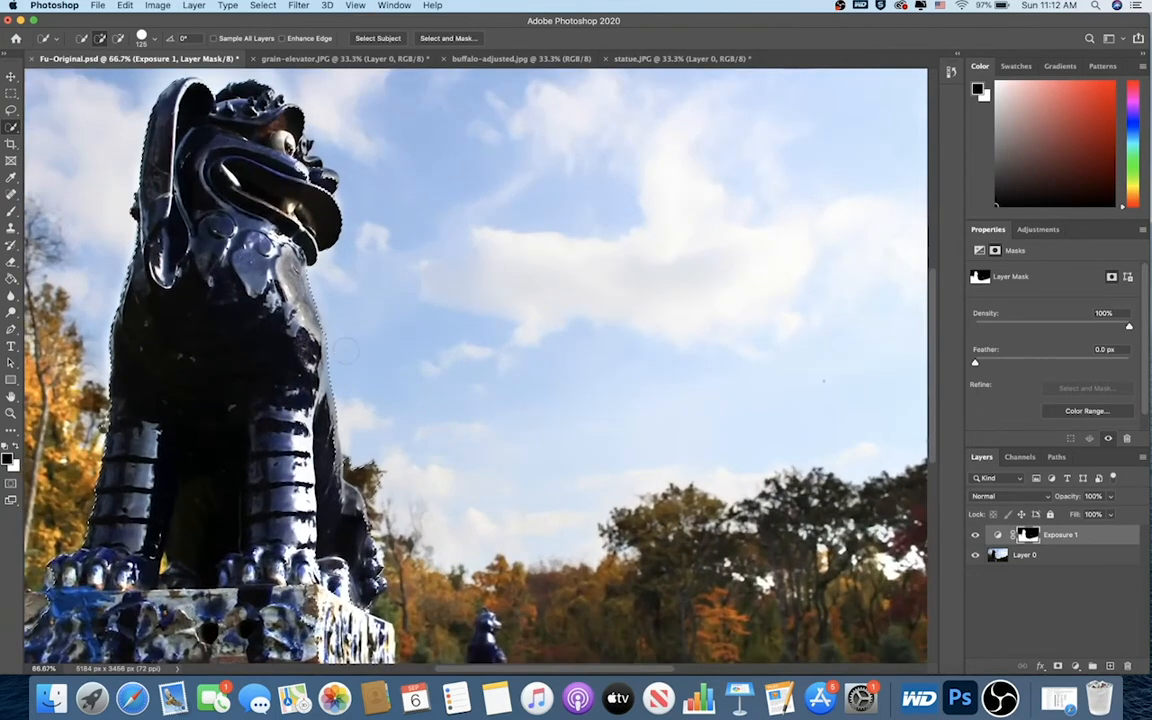
scroll(347, 352, "left", 3)
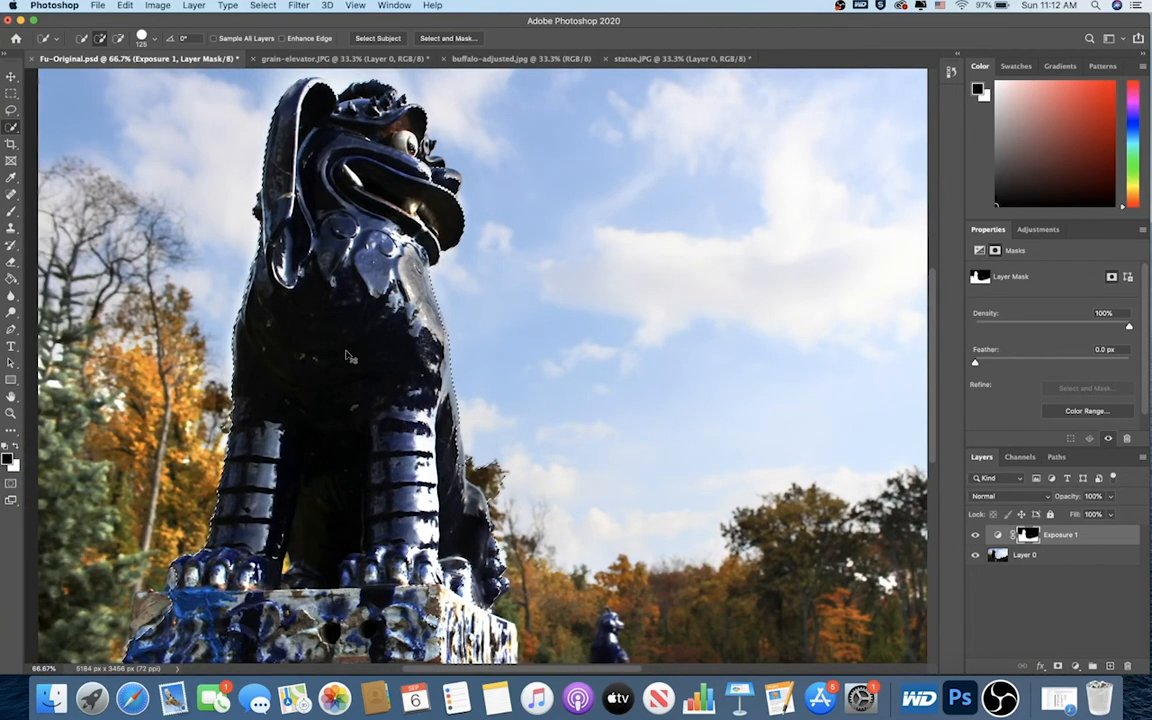
key("super+minus")
key("super+minus")
key("super+minus")
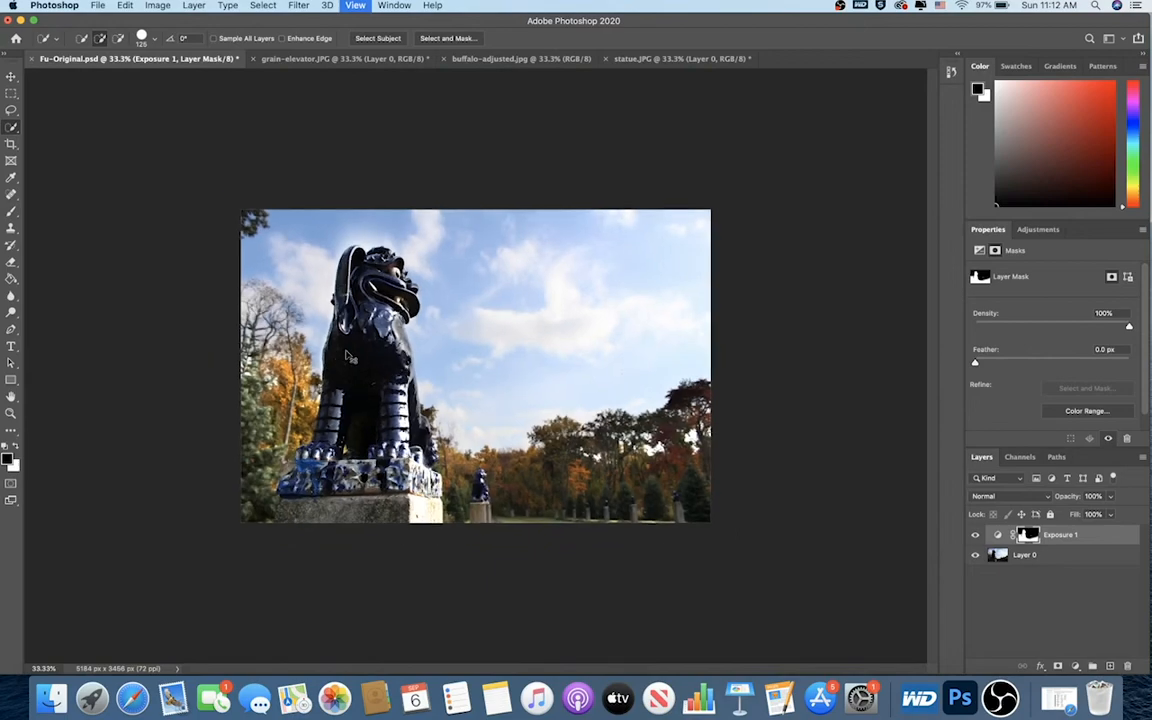
scroll(347, 355, "up", 5)
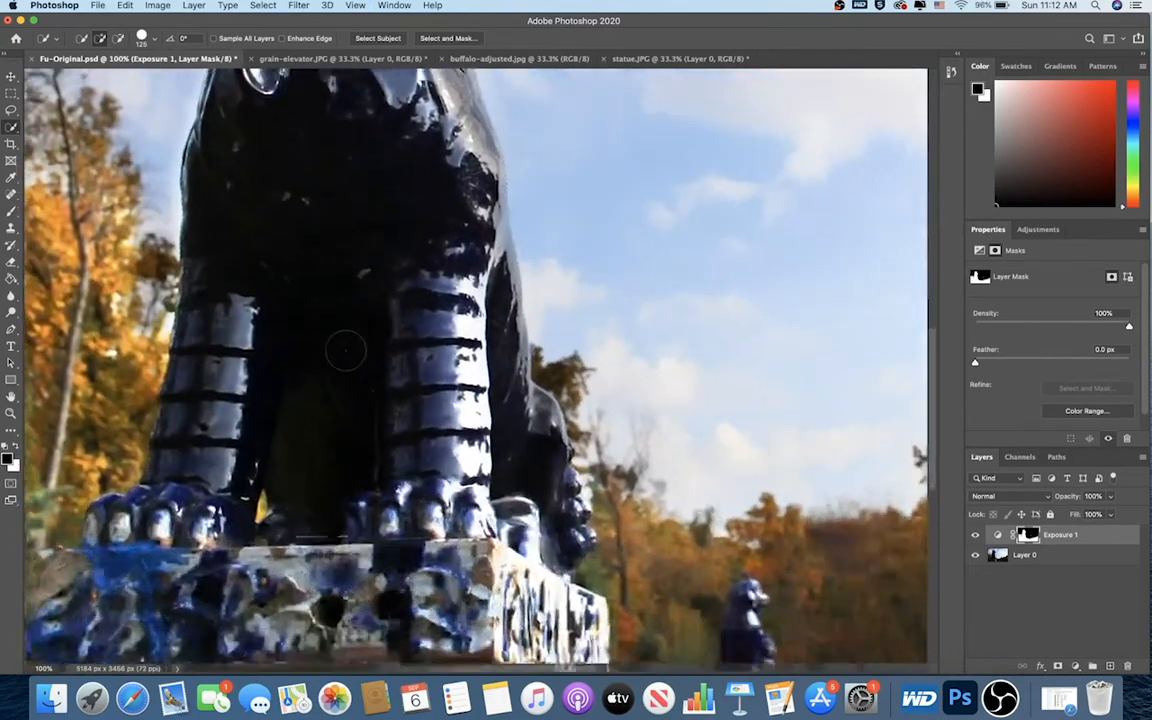
scroll(345, 350, "down", 4)
scroll(345, 350, "right", 4)
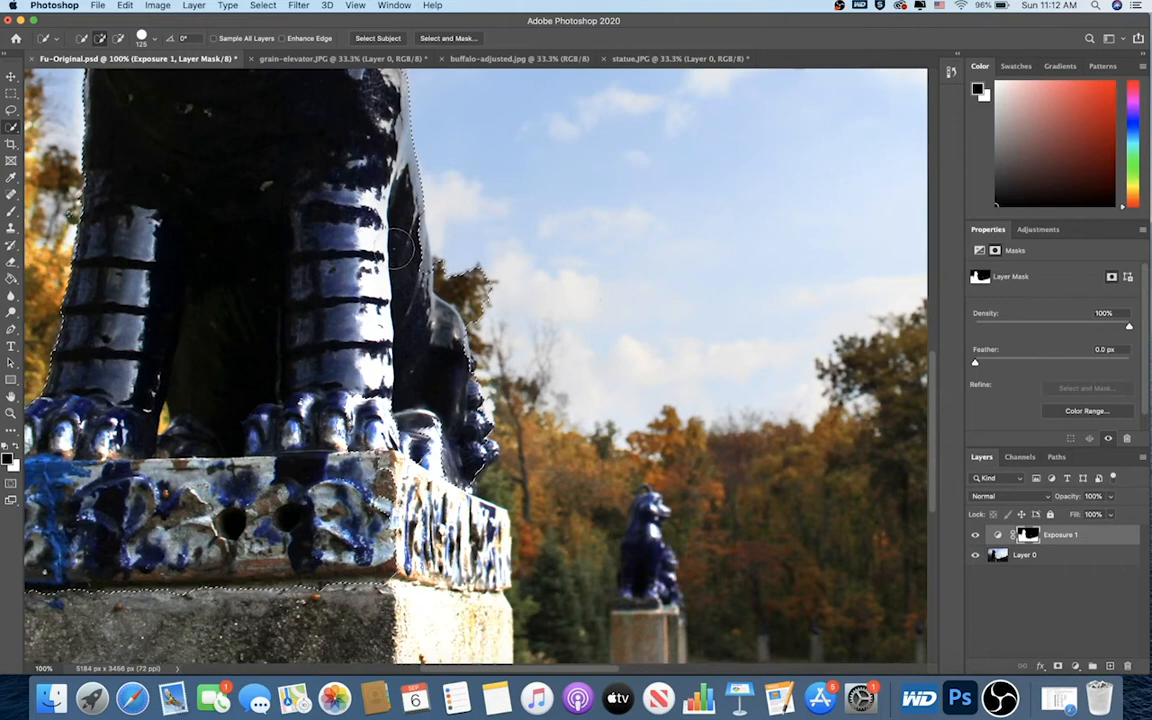
key("bracketleft")
key("bracketleft")
key("bracketleft")
key("bracketleft")
key("bracketleft")
key("bracketleft")
key("bracketleft")
scroll(451, 517, "down", 5)
scroll(451, 517, "left", 2)
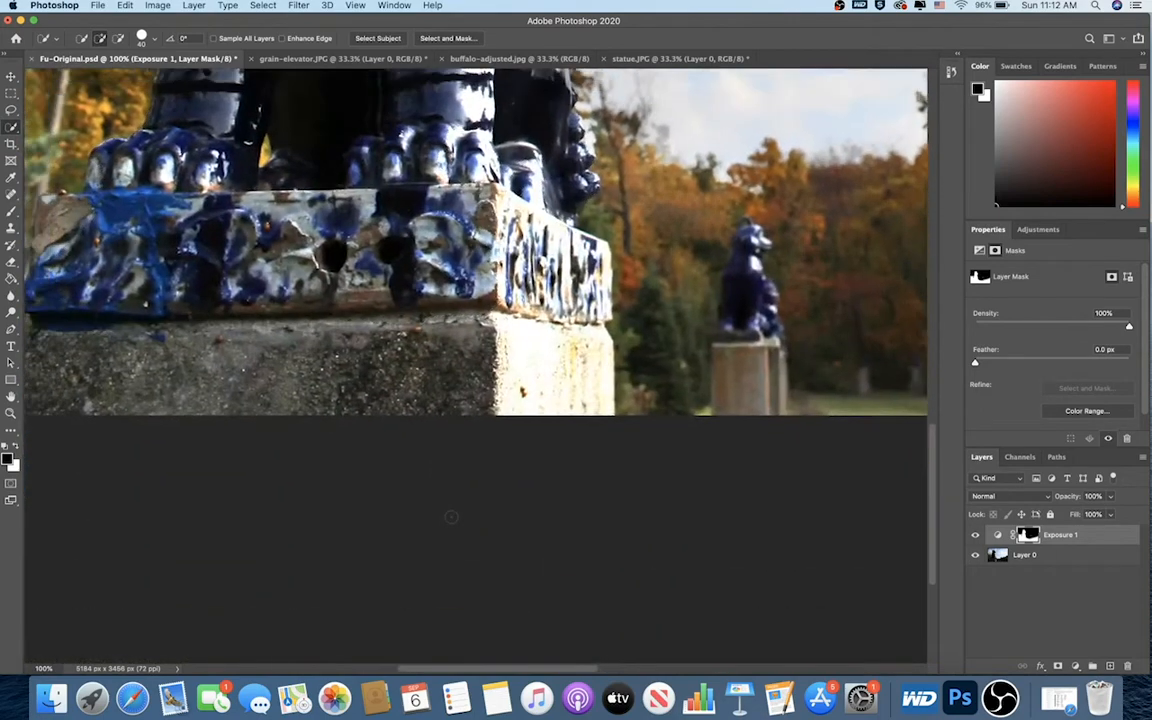
scroll(451, 517, "up", 1)
key("super+minus")
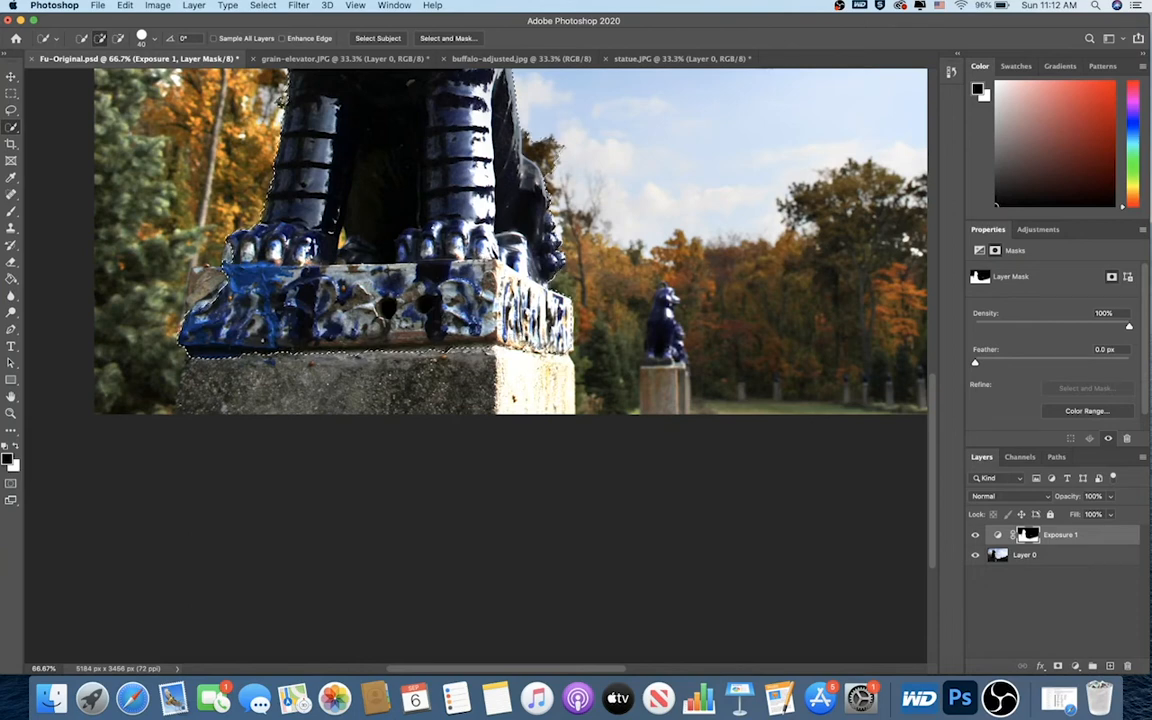
scroll(510, 242, "left", 3)
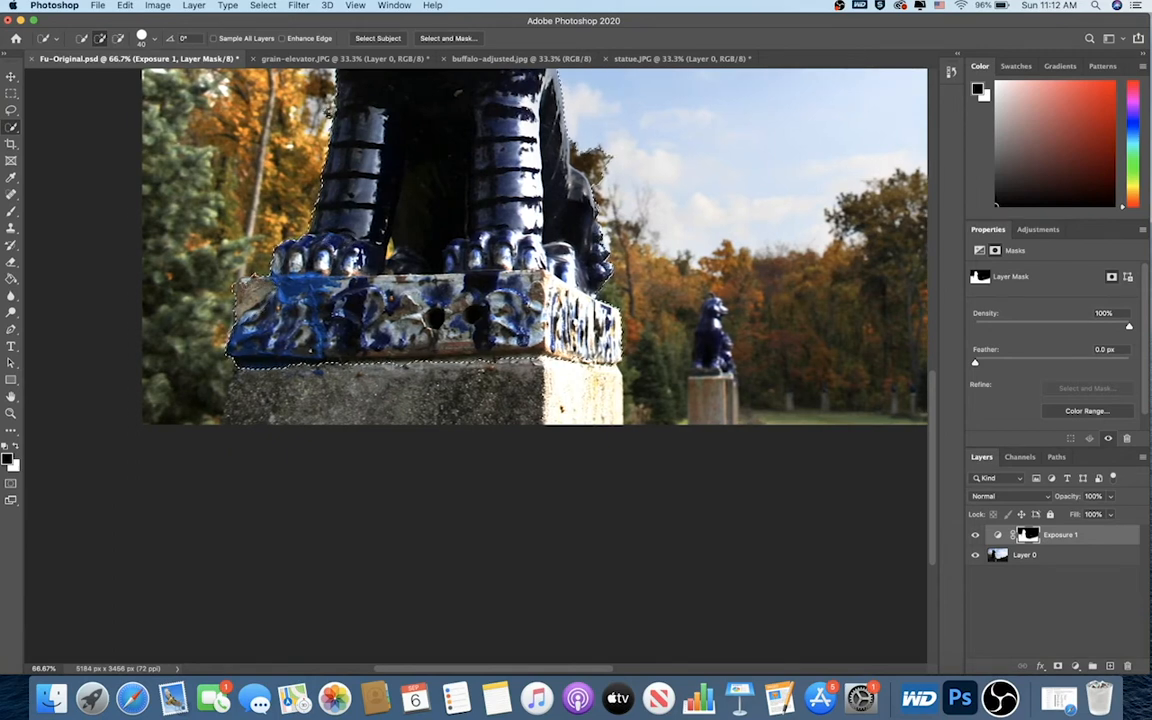
Inspect the statue selection up to the head and check its coverage in Quick Mask mode
scroll(329, 312, "up", 10)
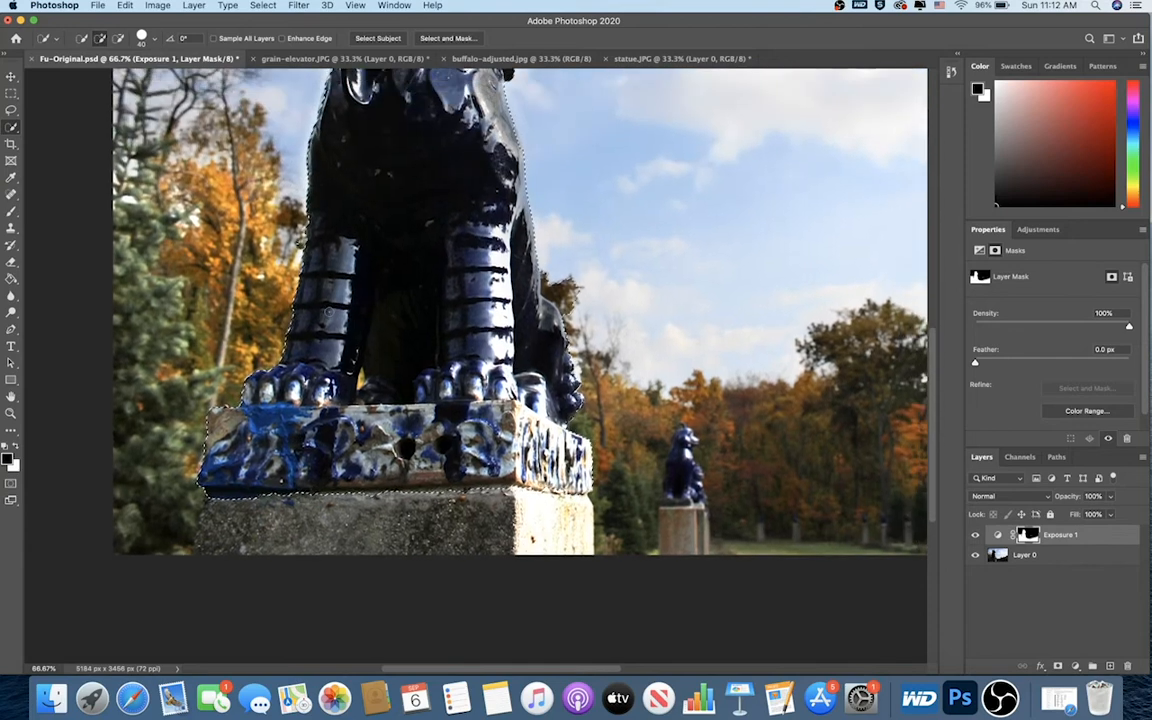
scroll(329, 312, "up", 2)
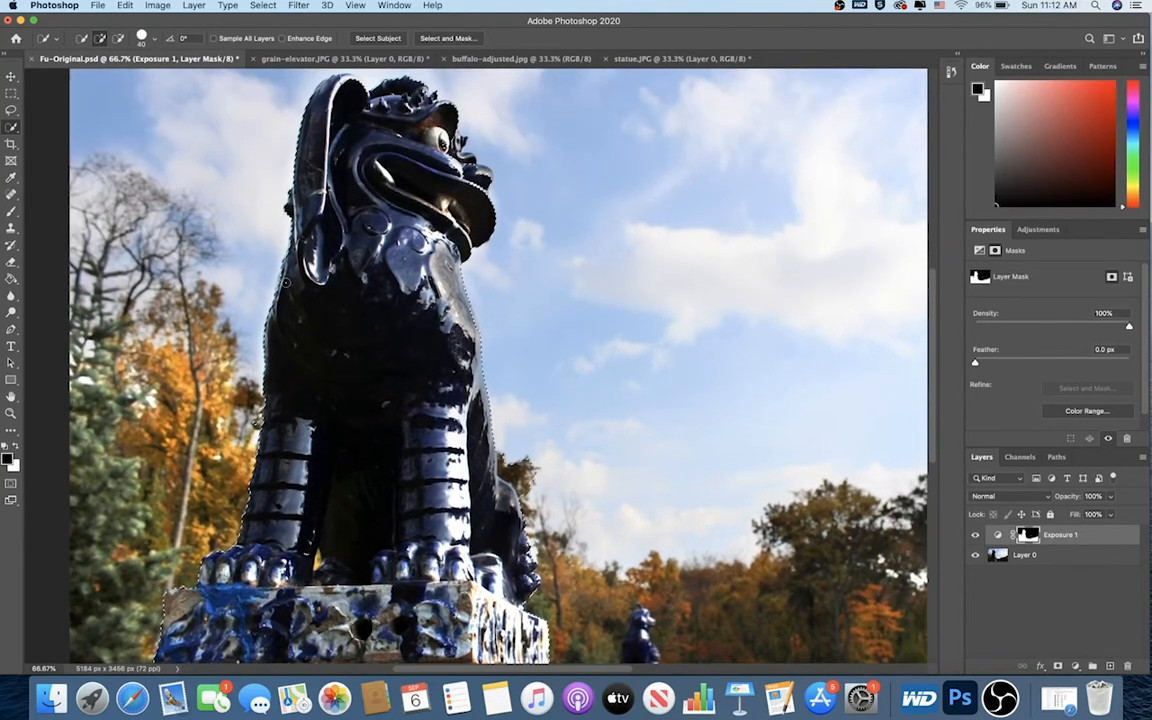
scroll(320, 78, "up", 3)
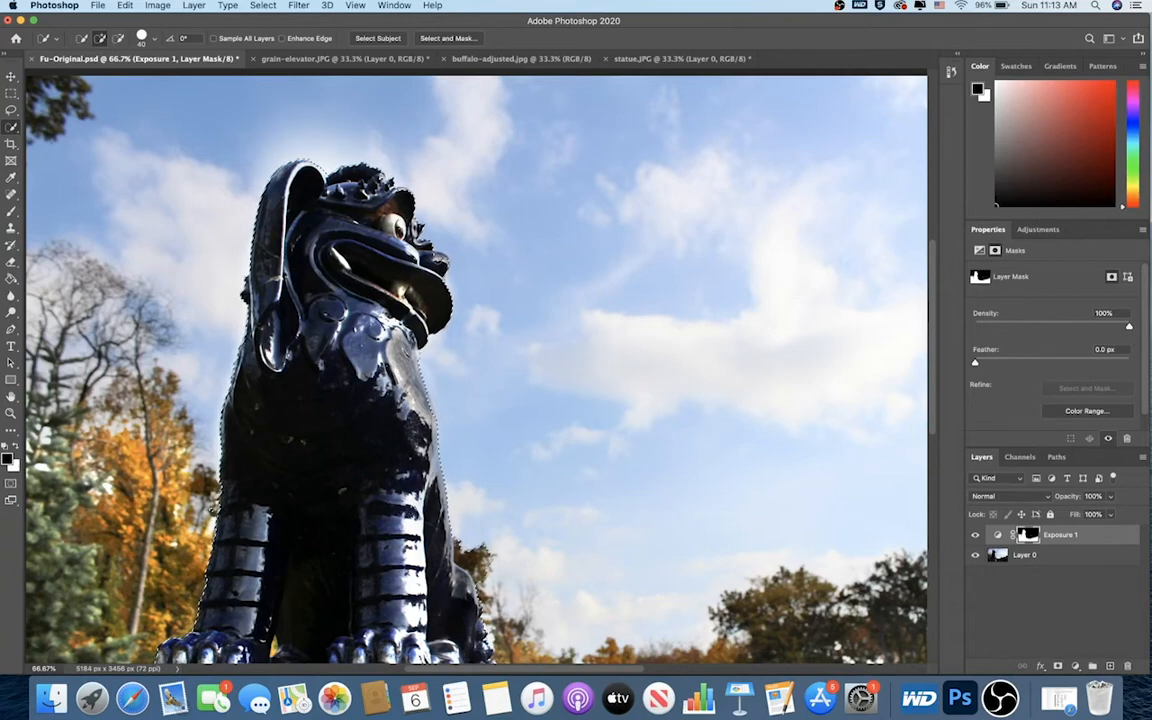
key("super+minus")
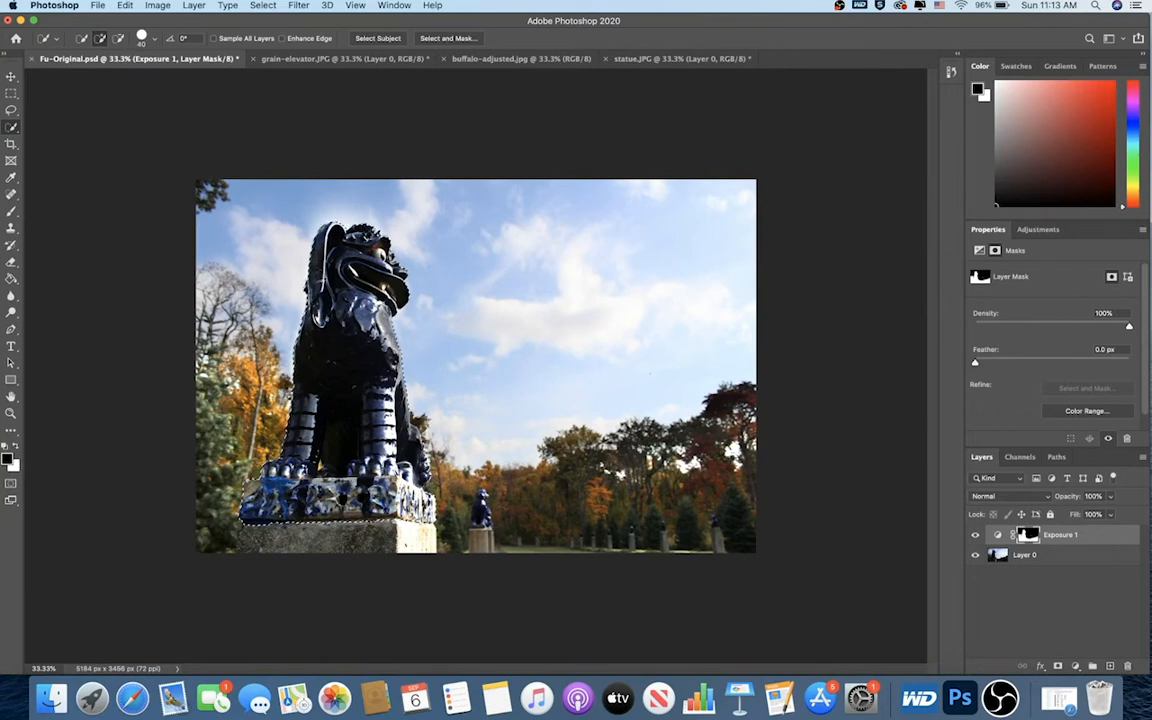
key("q")
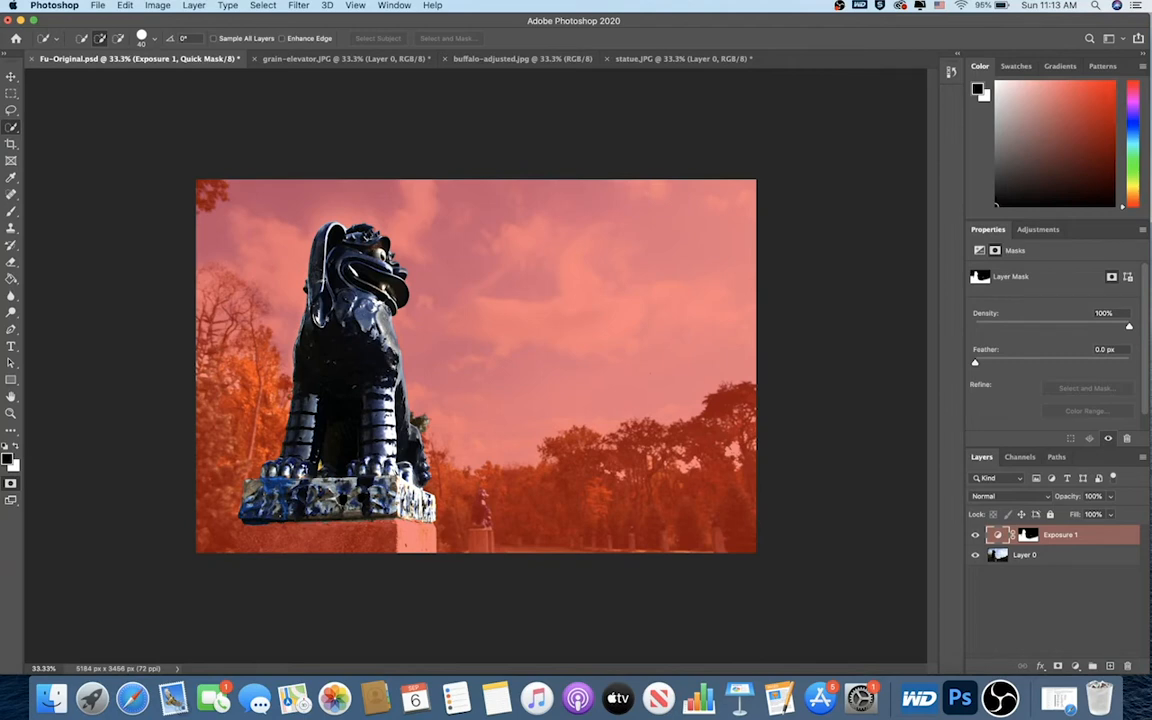
key("q")
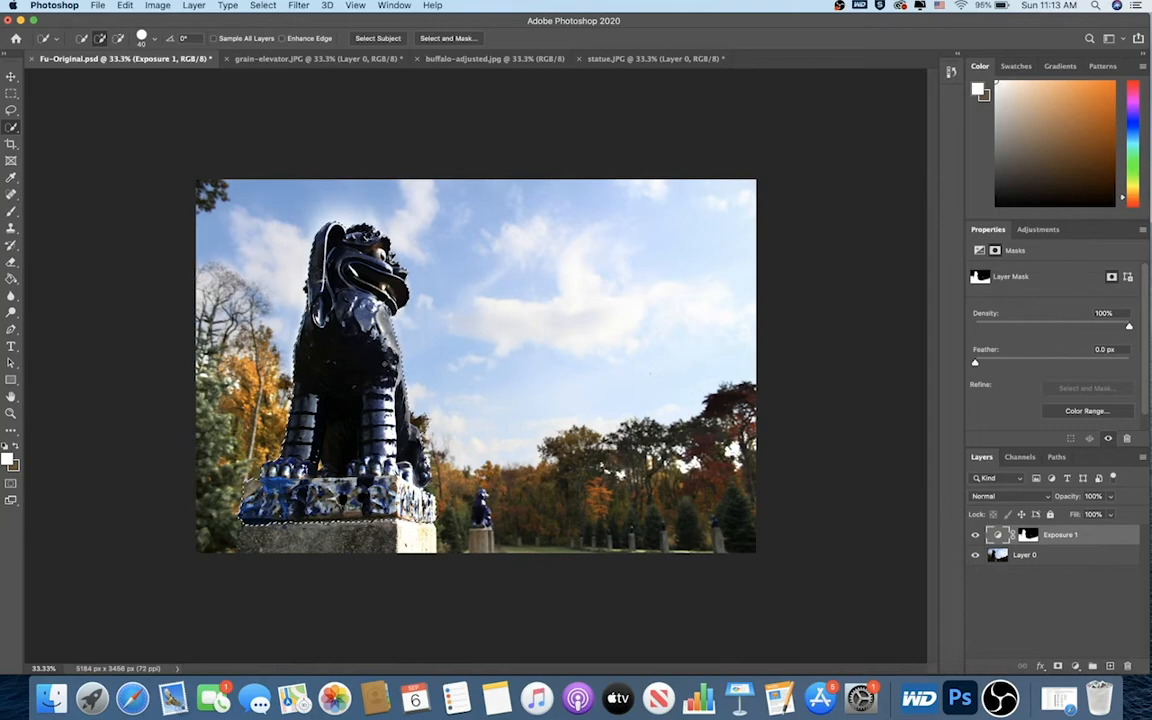
Examine the selection edges around the statue's legs, glazed base, tail and upper body at 100% in Quick Mask mode
key("super+plus")
key("super+plus")
key("super+plus")
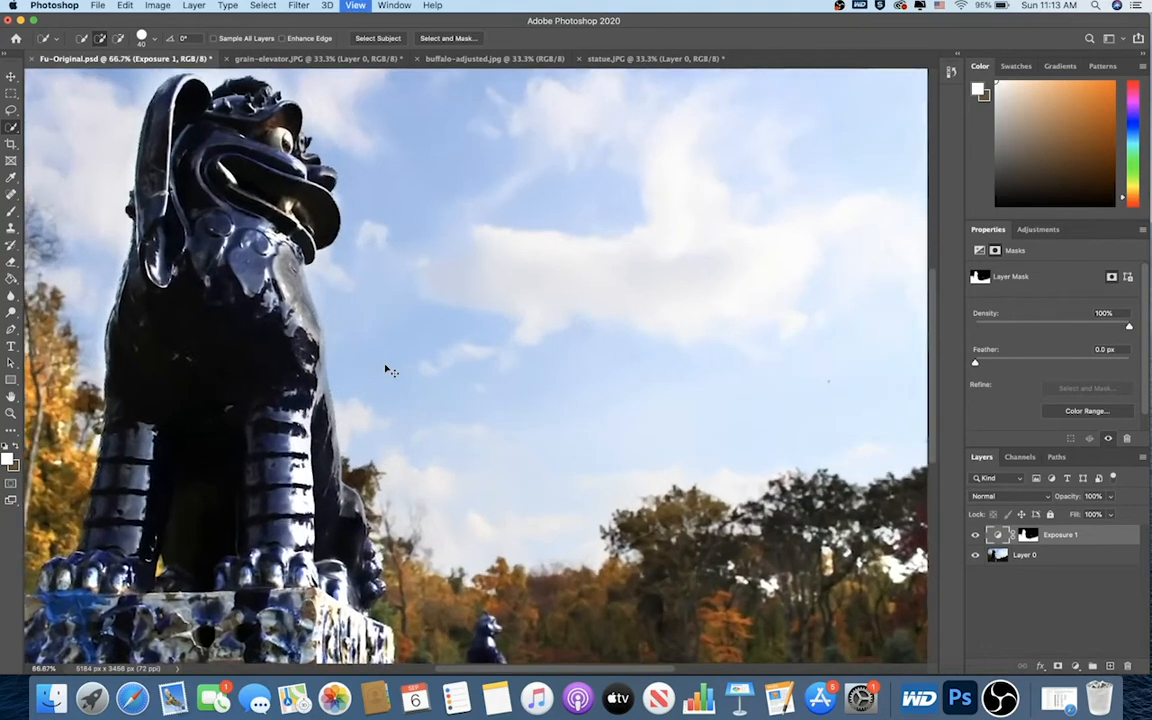
scroll(385, 364, "down", 5)
key("q")
scroll(384, 364, "left", 5)
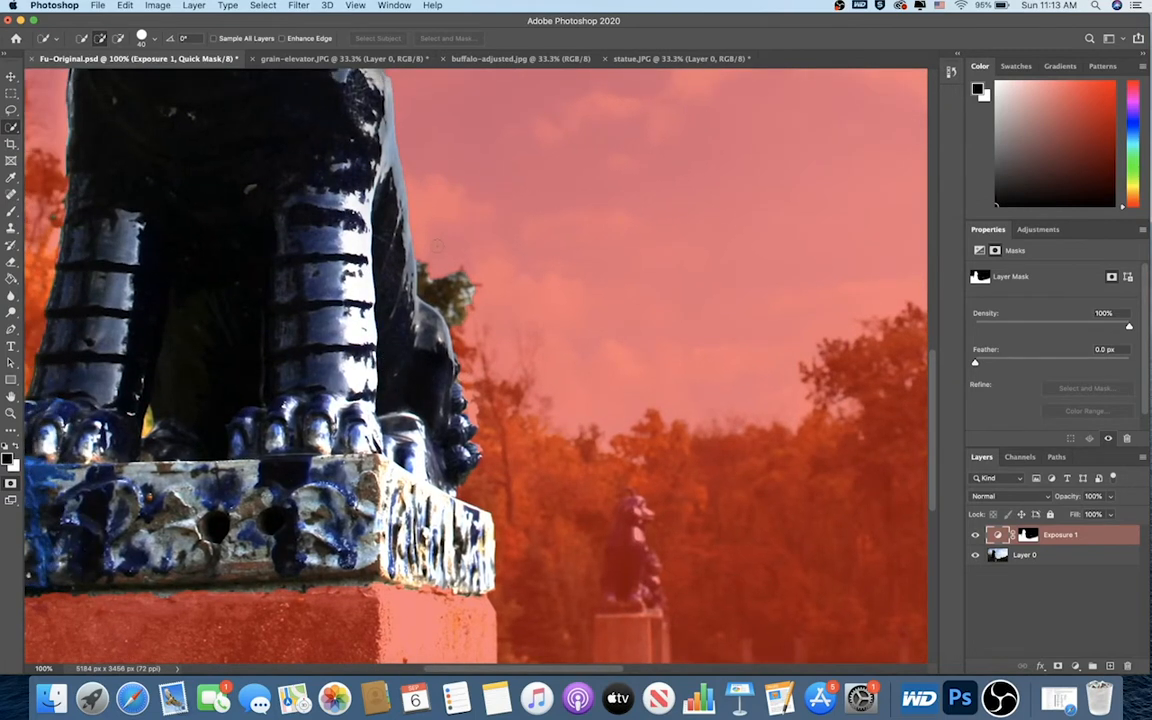
scroll(475, 365, "left", 5)
scroll(475, 365, "up", 2)
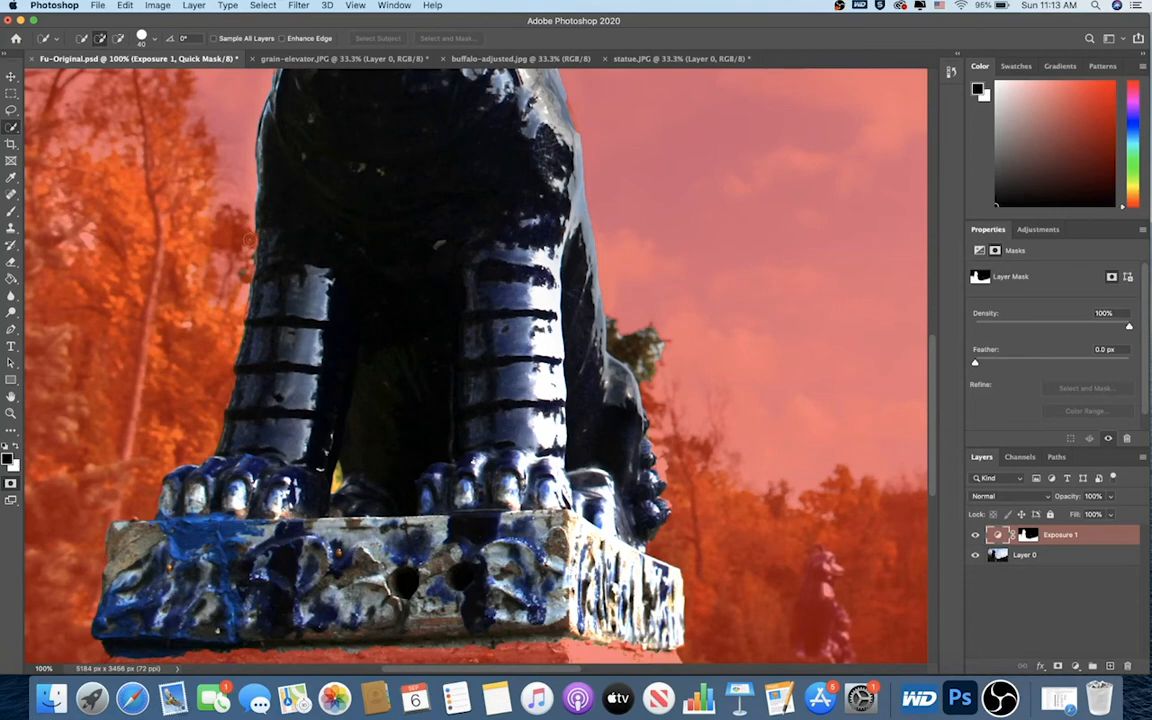
scroll(250, 238, "up", 10)
scroll(250, 238, "right", 3)
scroll(250, 238, "down", 8)
scroll(250, 238, "down", 3)
key("q")
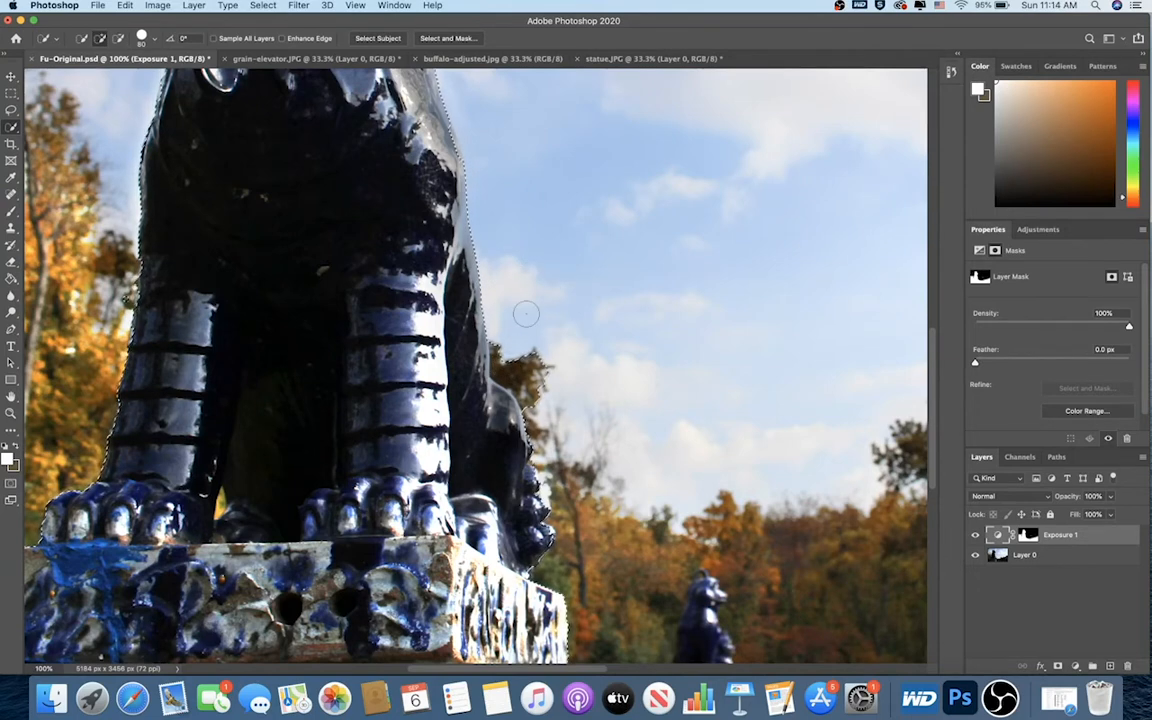
Subtract the tree foliage above the statue's tail from the selection with a 45 px Quick Selection brush
key("alt")
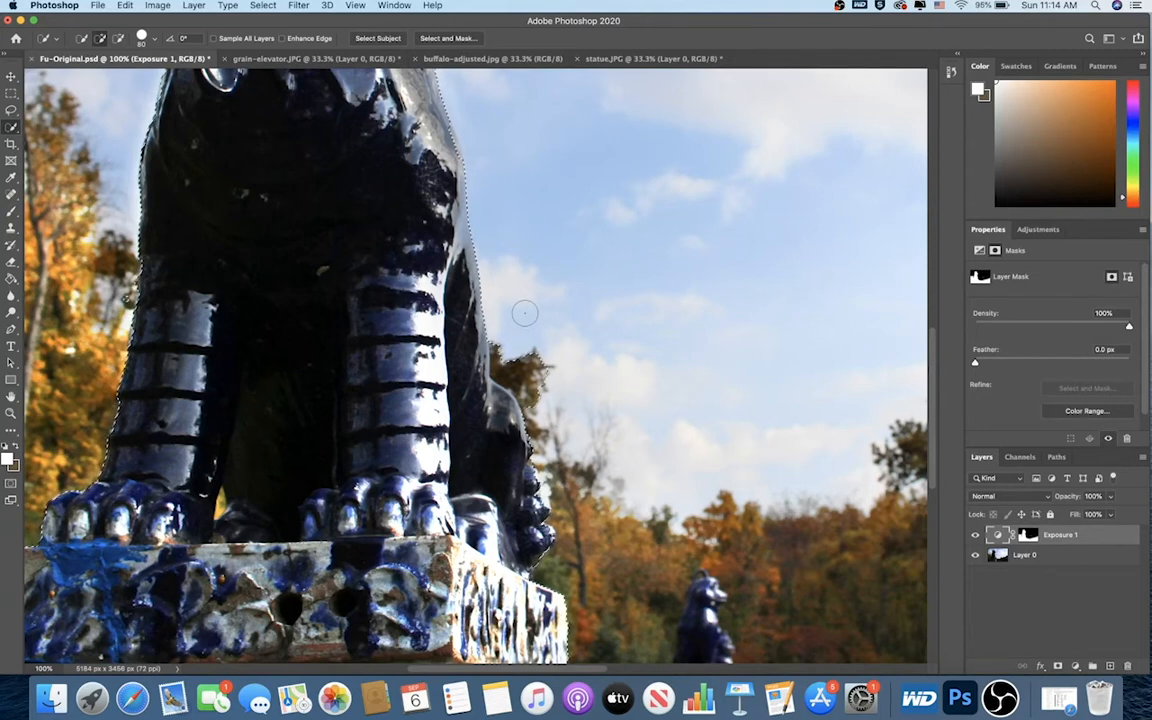
key("alt")
key("alt")
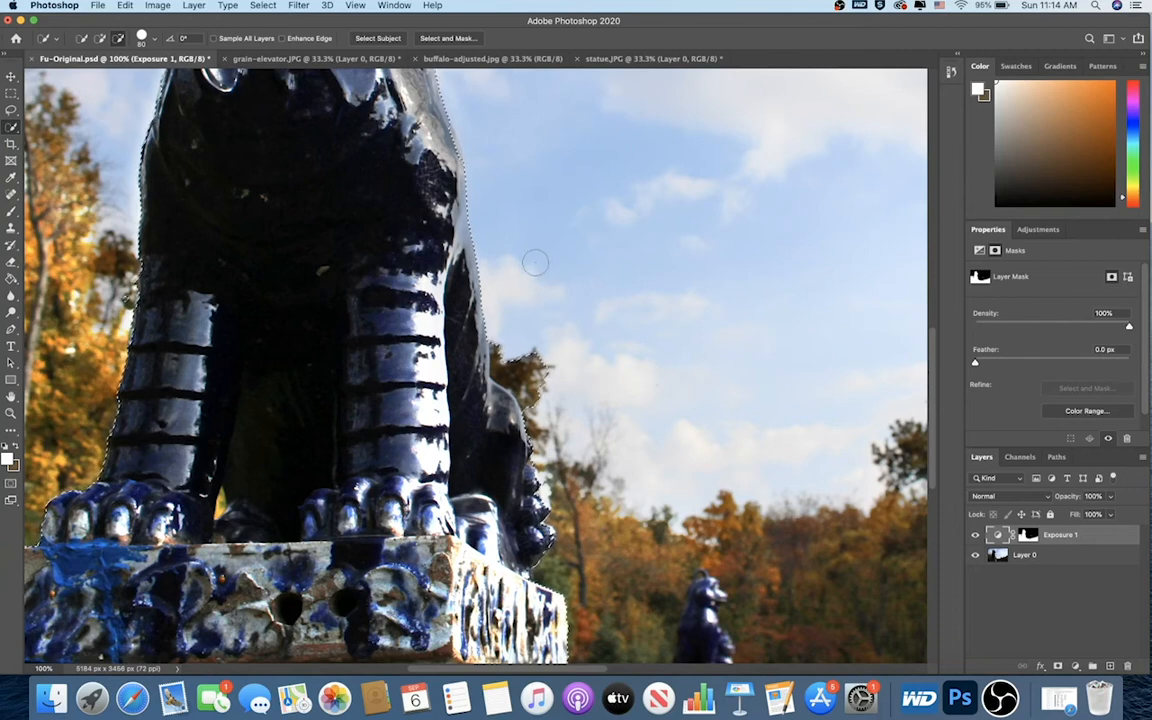
key("bracketleft")
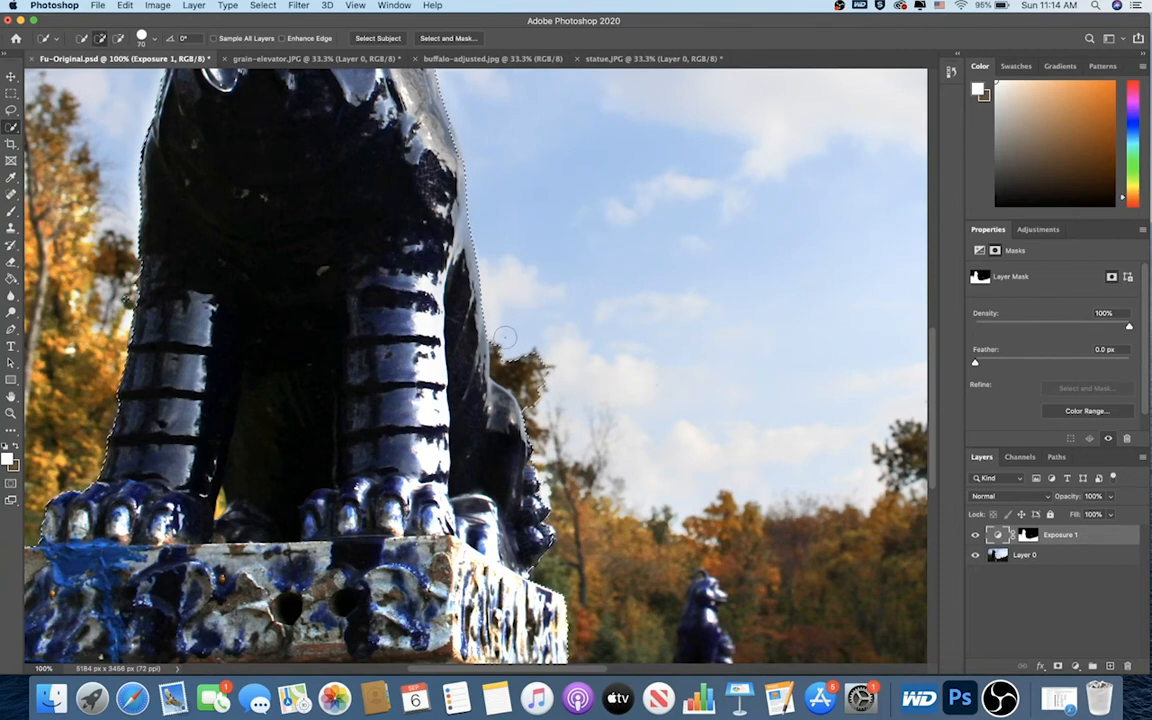
key("alt")
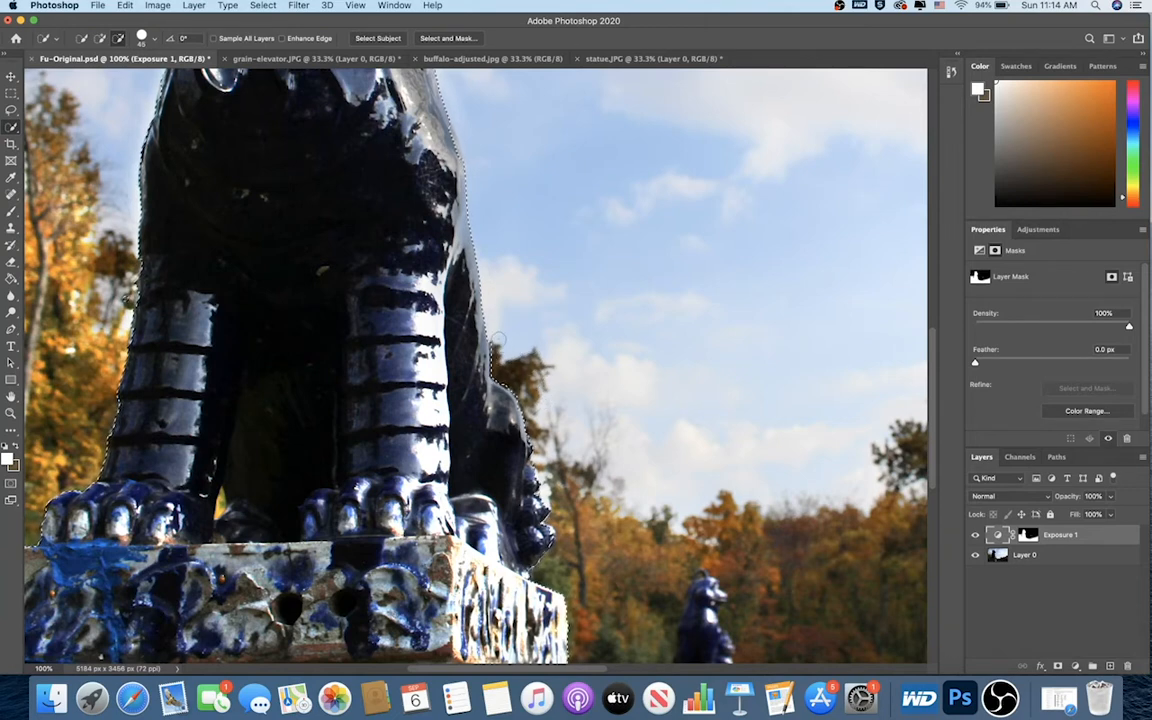
Check the refined selection outline from the base up to the head, and review the whole statue in Quick Mask mode
scroll(610, 326, "down", 4)
scroll(610, 326, "left", 2)
scroll(610, 326, "left", 2)
scroll(610, 326, "up", 2)
scroll(610, 326, "left", 4)
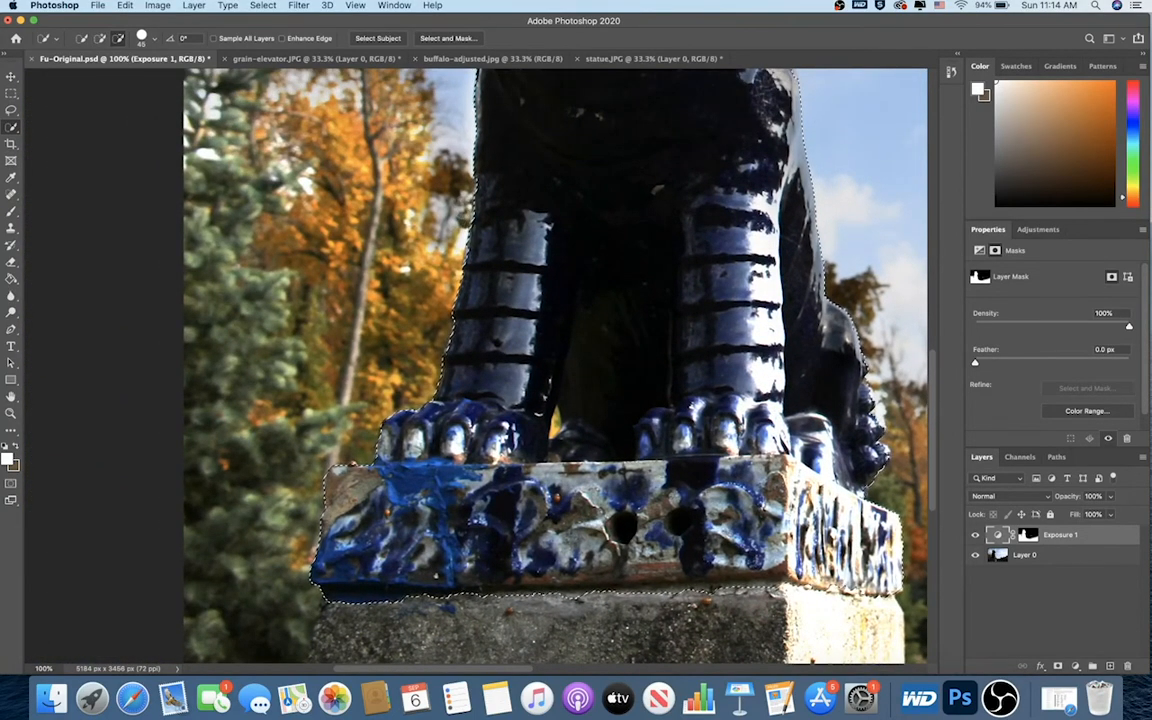
scroll(560, 216, "up", 1)
scroll(560, 216, "right", 1)
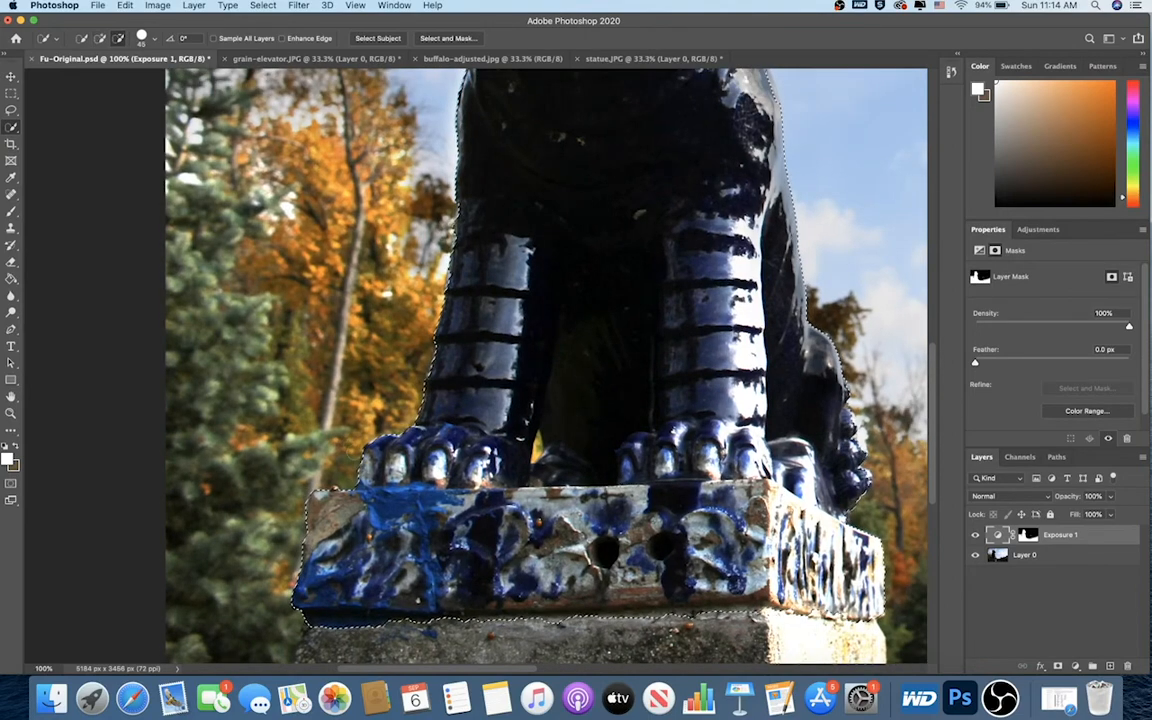
scroll(492, 296, "up", 5)
scroll(492, 296, "right", 2)
scroll(442, 295, "up", 5)
scroll(442, 295, "right", 3)
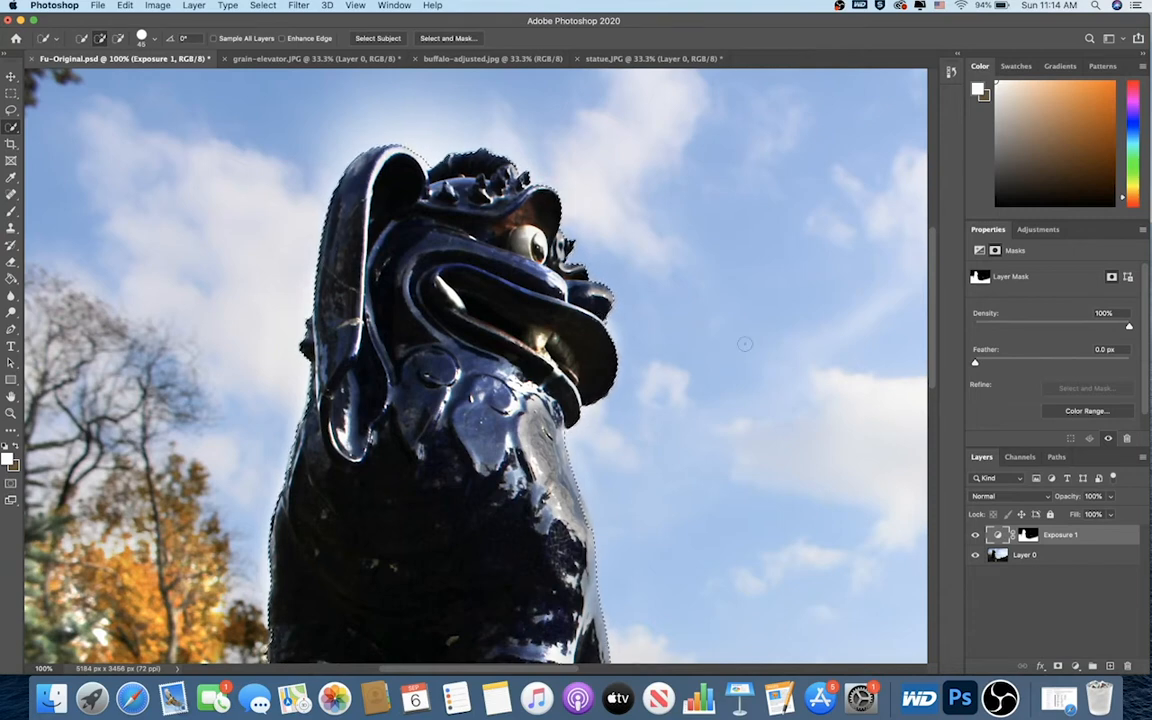
key("super+minus")
key("super+minus")
key("super+minus")
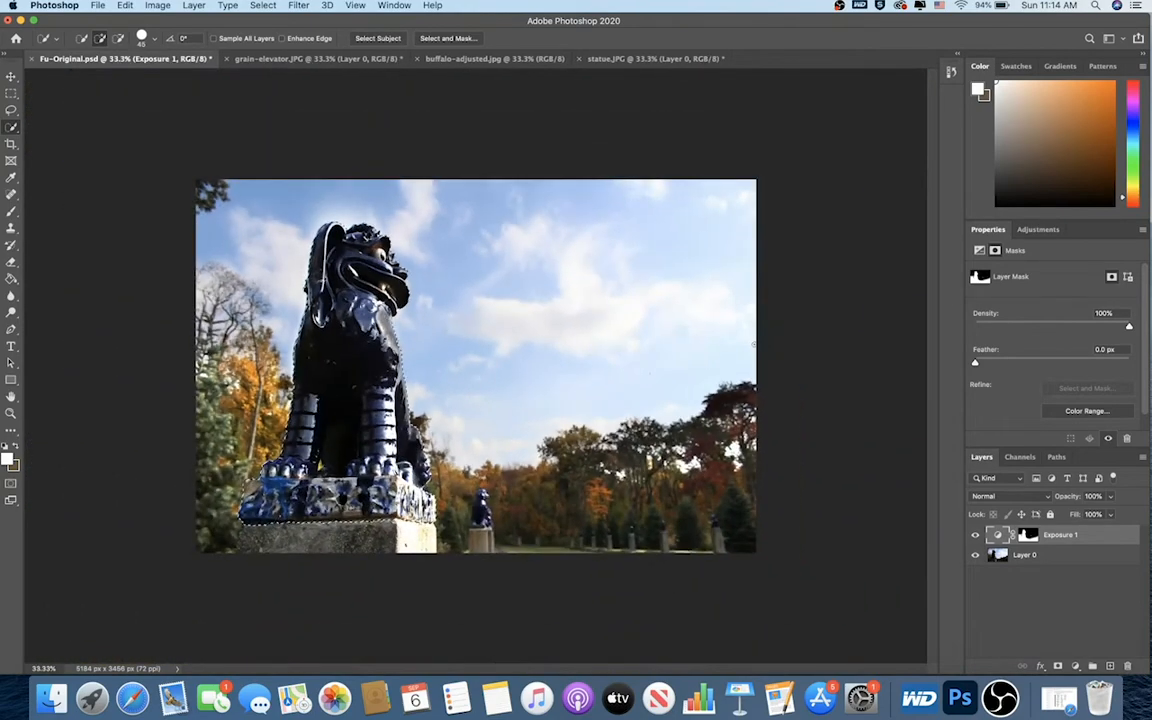
key("q")
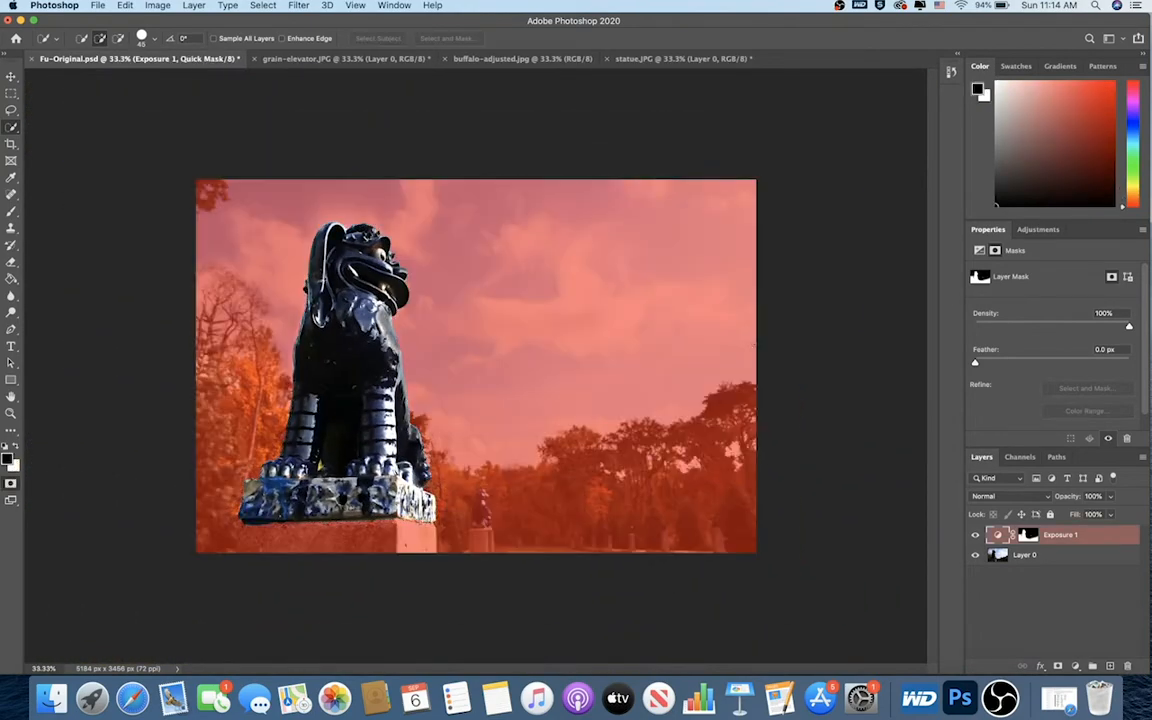
key("q")
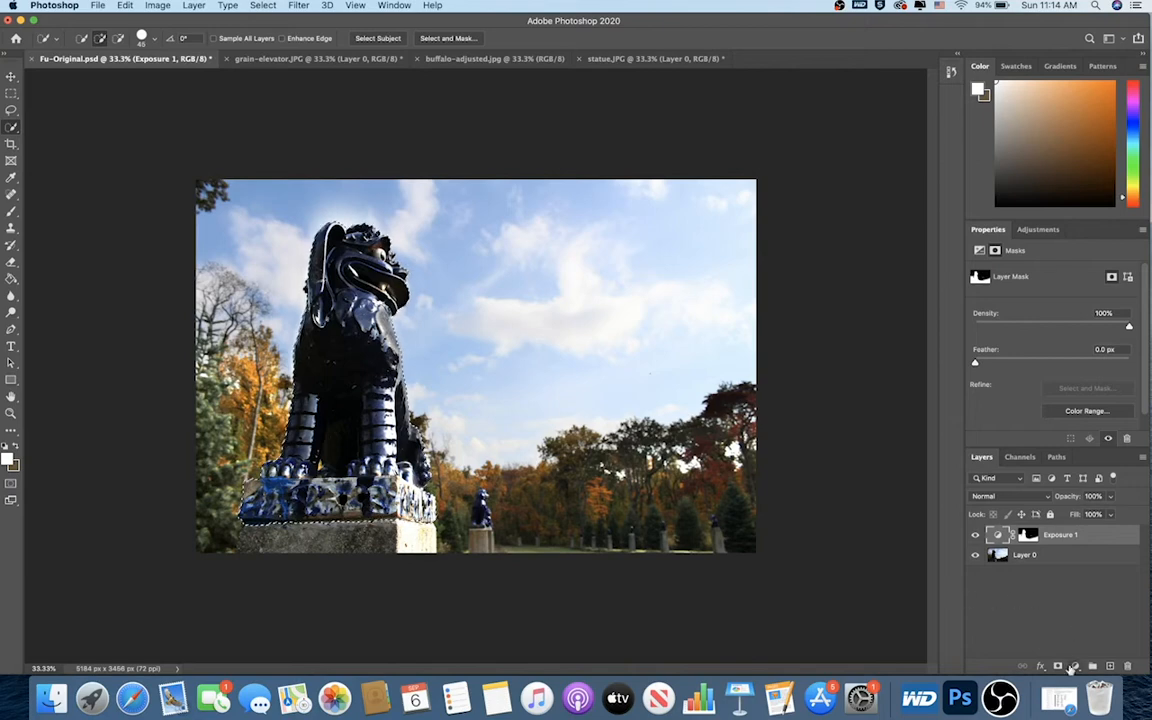
Add an Exposure adjustment layer masked to the statue selection
left_click(1076, 666)
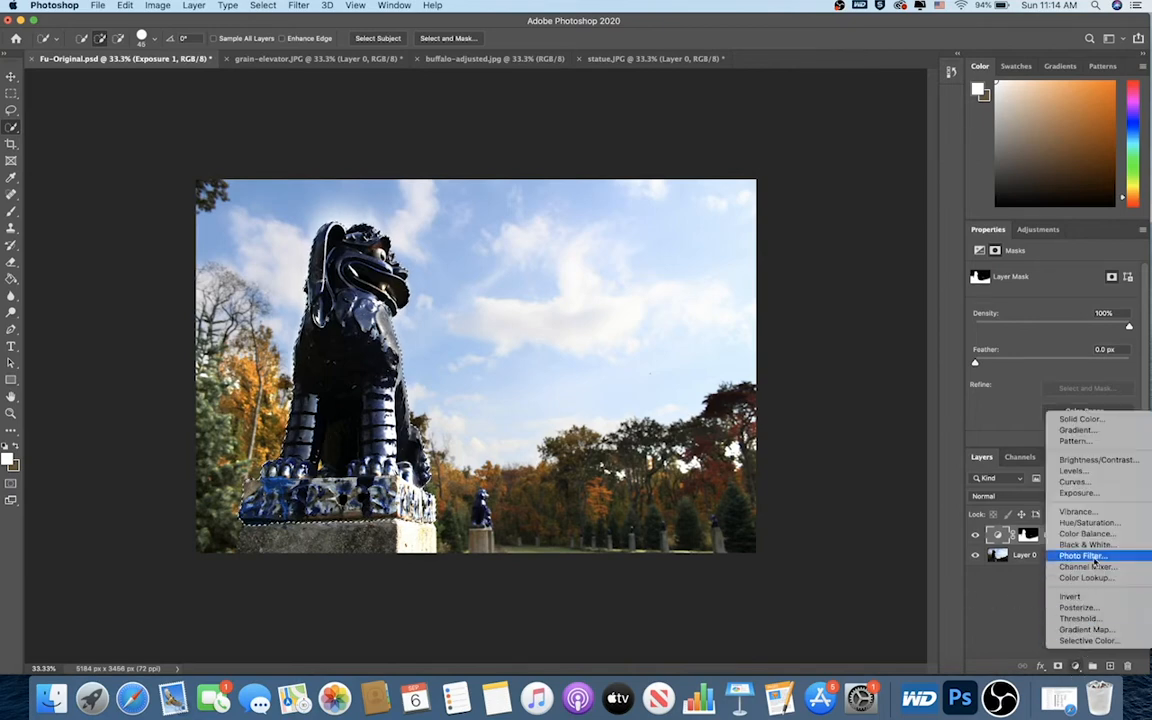
left_click(1076, 493)
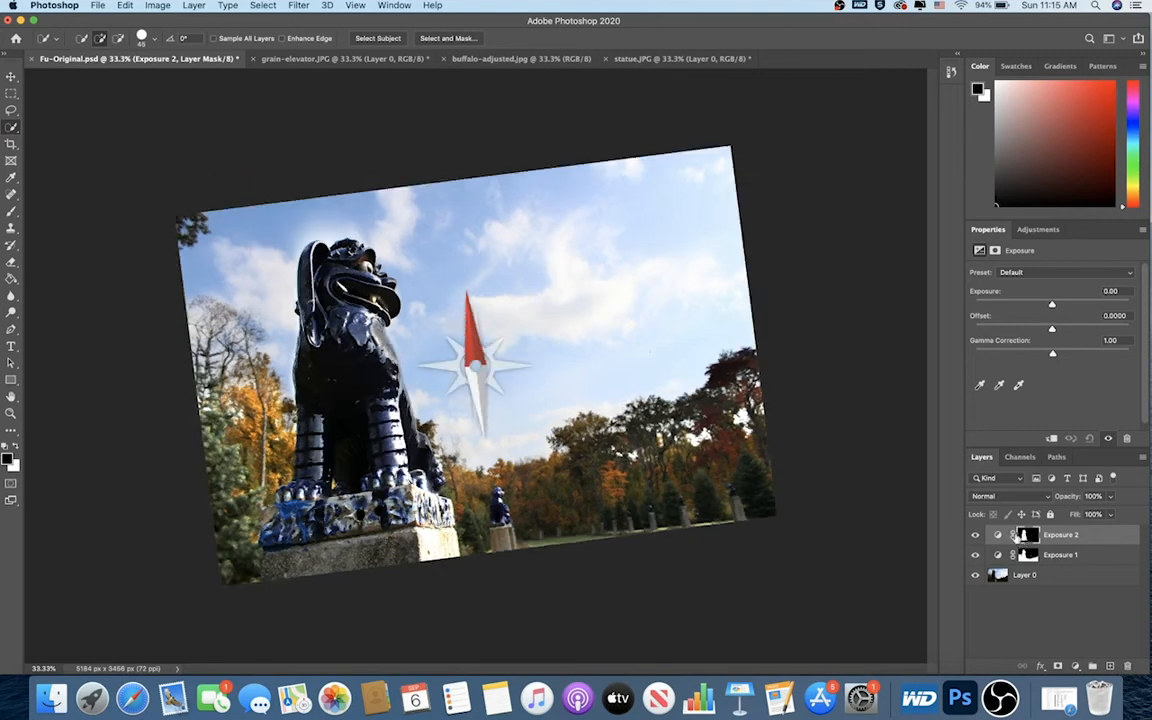
Undo the new Exposure adjustment layer and redo it
key("super+z")
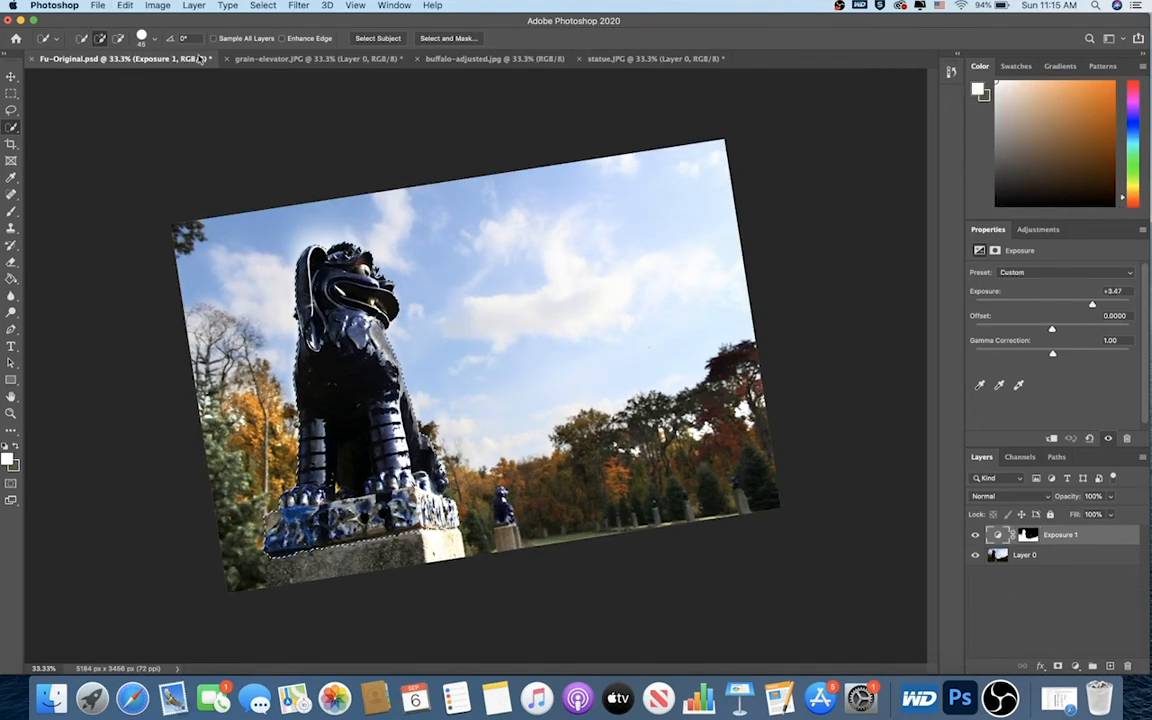
left_click(125, 5)
left_click(141, 33)
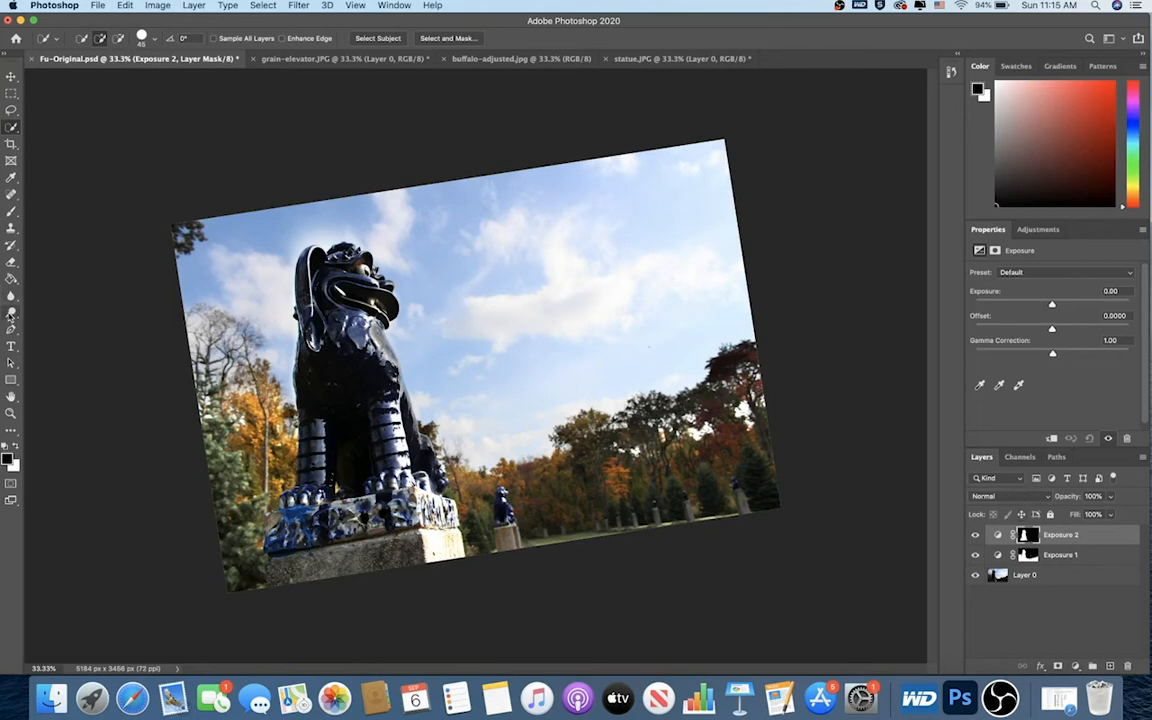
Straighten the tilted canvas view with the Rotate View tool and switch to the Rectangular Marquee tool
left_click(12, 398)
right_click(12, 398)
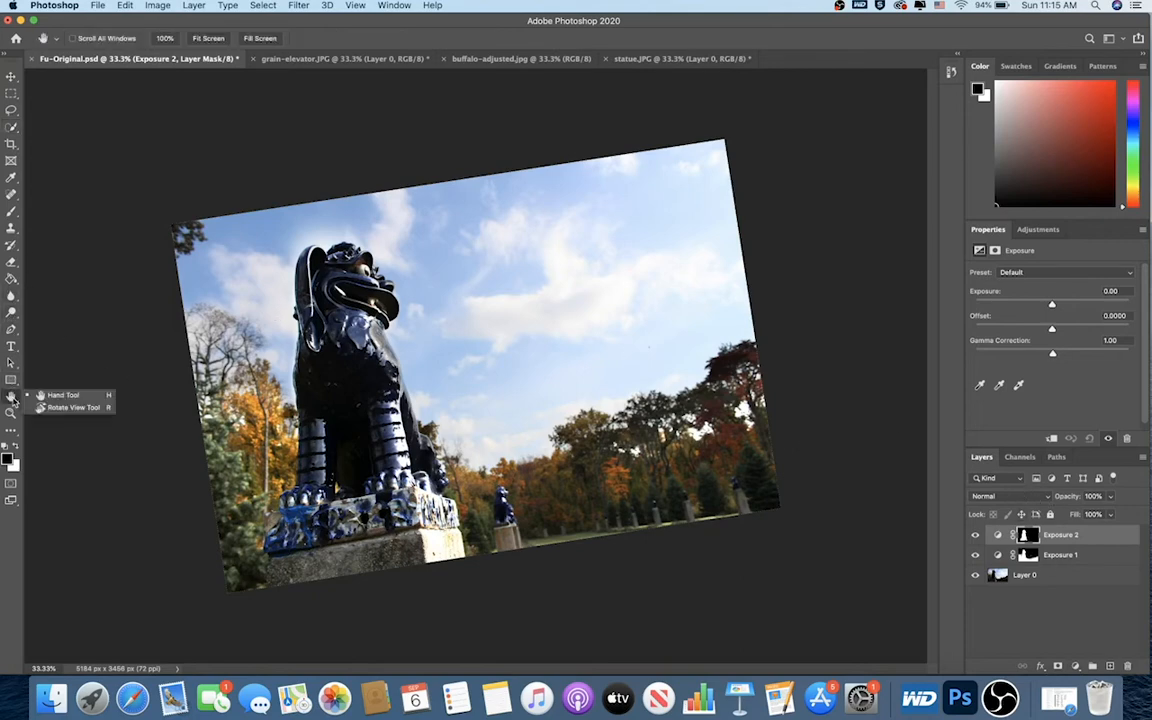
left_click(60, 408)
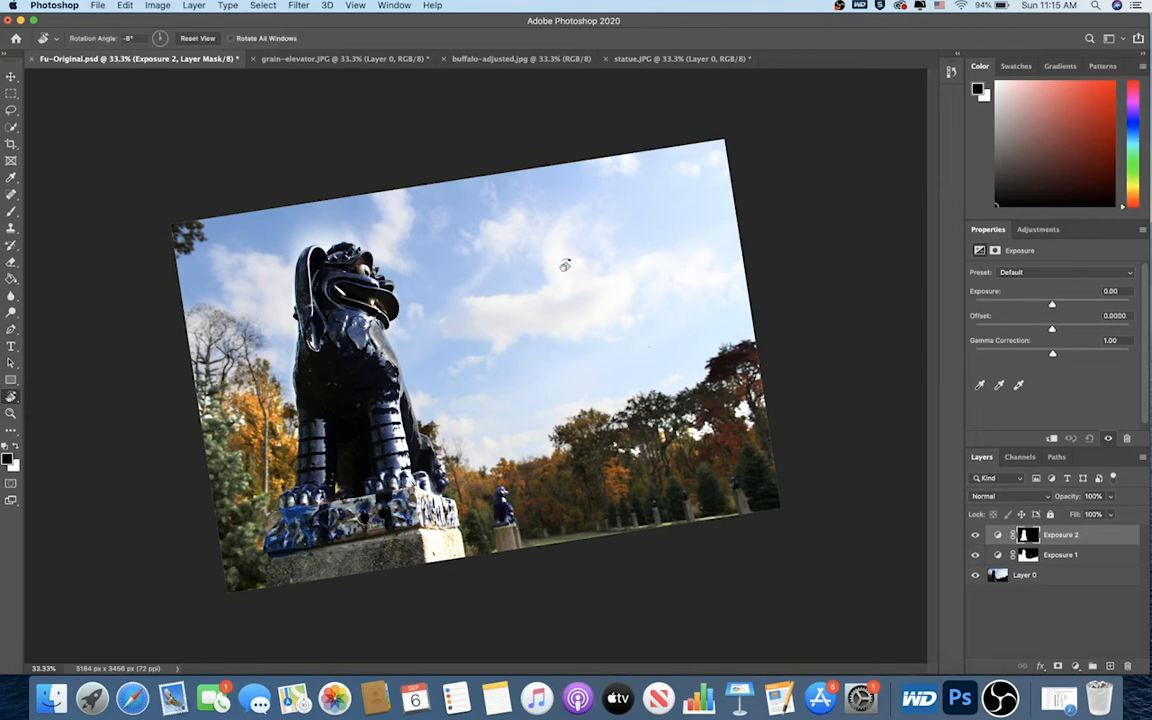
left_click_drag(782, 170, 802, 218)
left_click(12, 94)
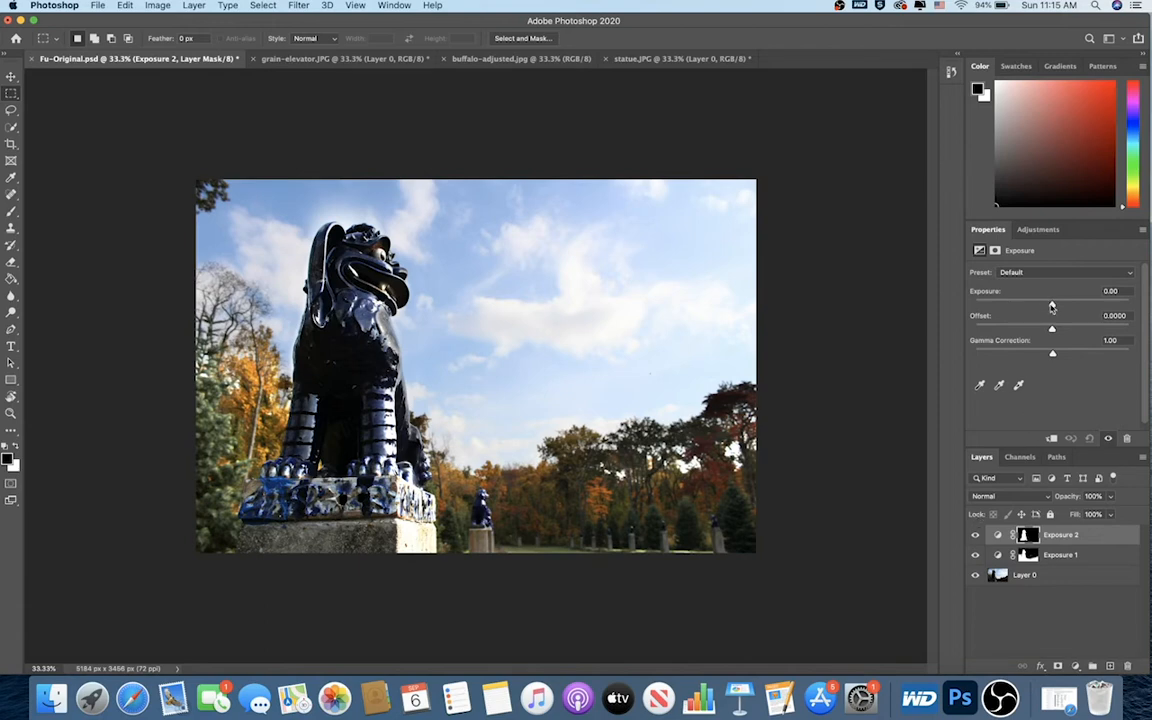
Set the exposure of the statue's Exposure 2 layer to +0.90
left_click_drag(1052, 306, 1064, 308)
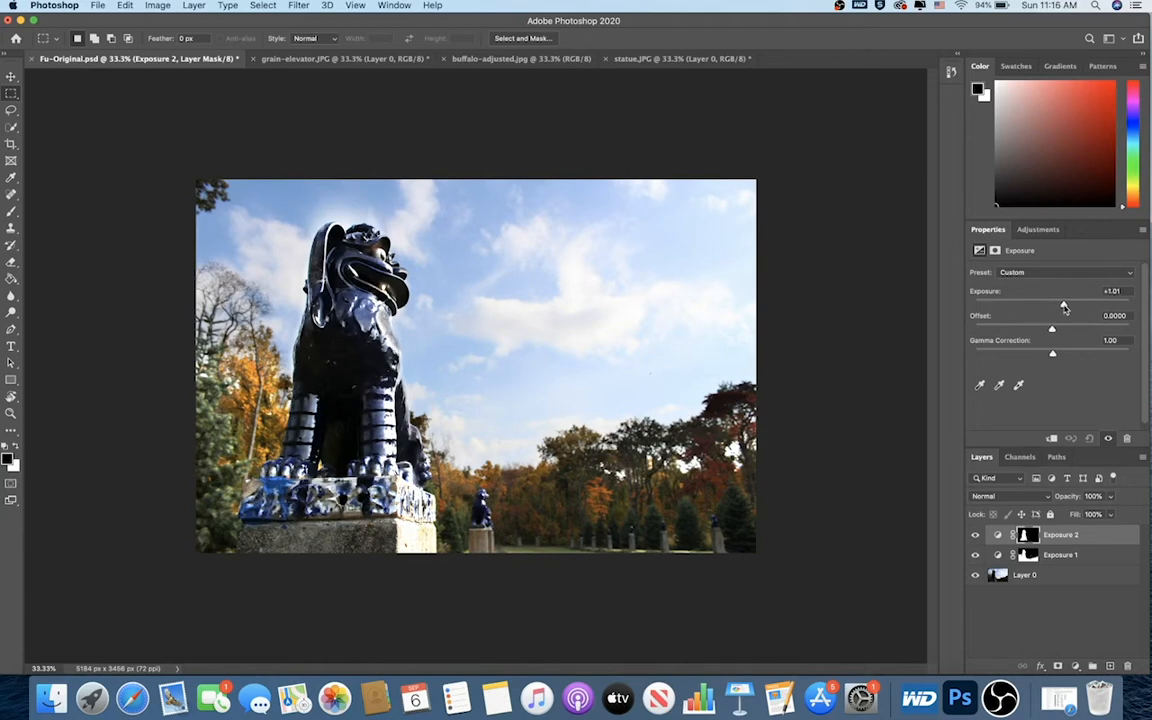
left_click_drag(1064, 308, 1068, 308)
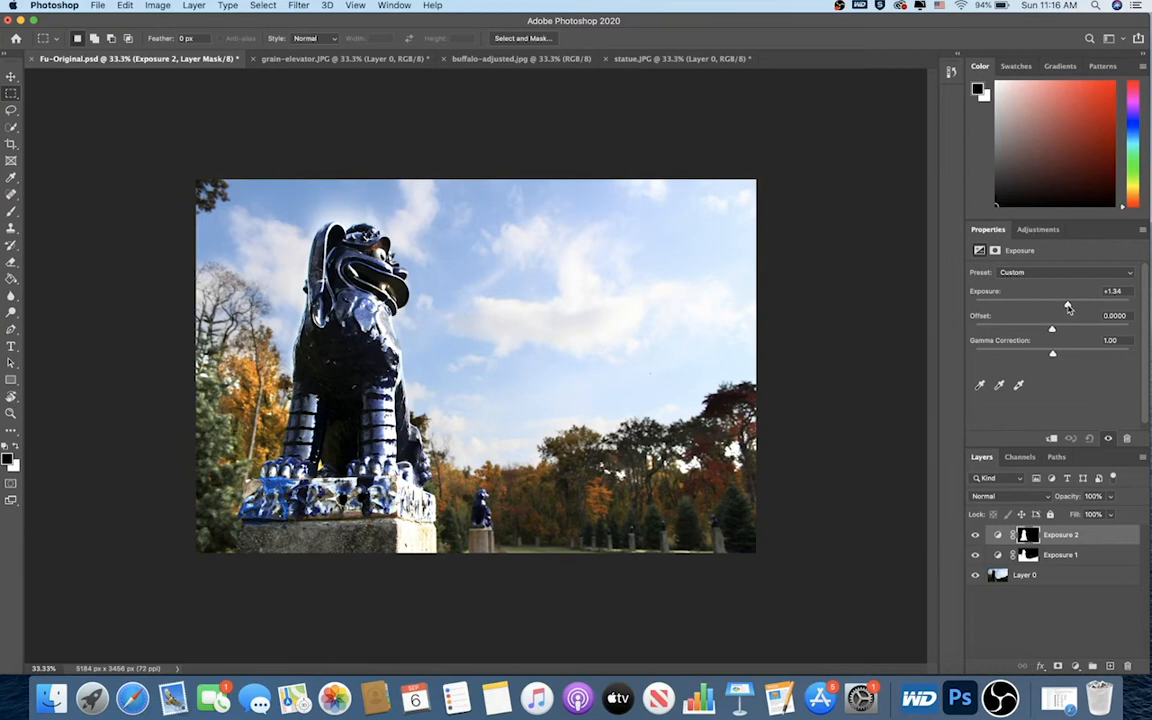
double_click(1067, 308)
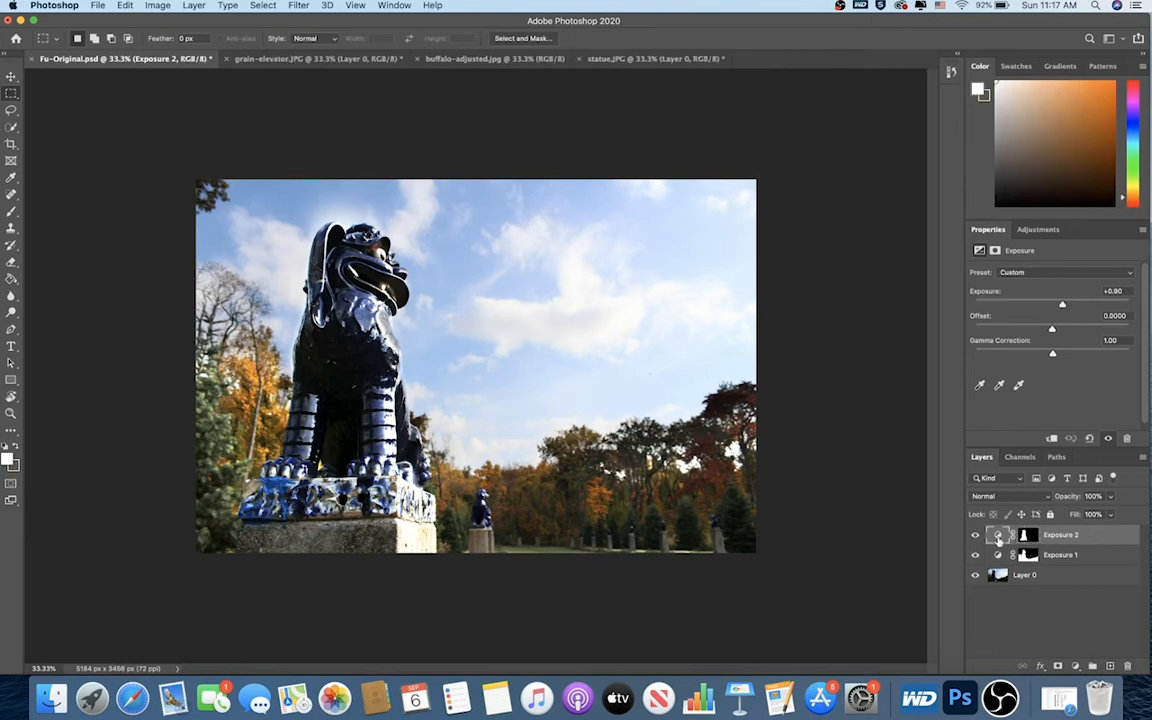
Load the Exposure 2 mask as a selection and invert it to cover everything except the statue, checking it in Quick Mask mode
left_click(1031, 537)
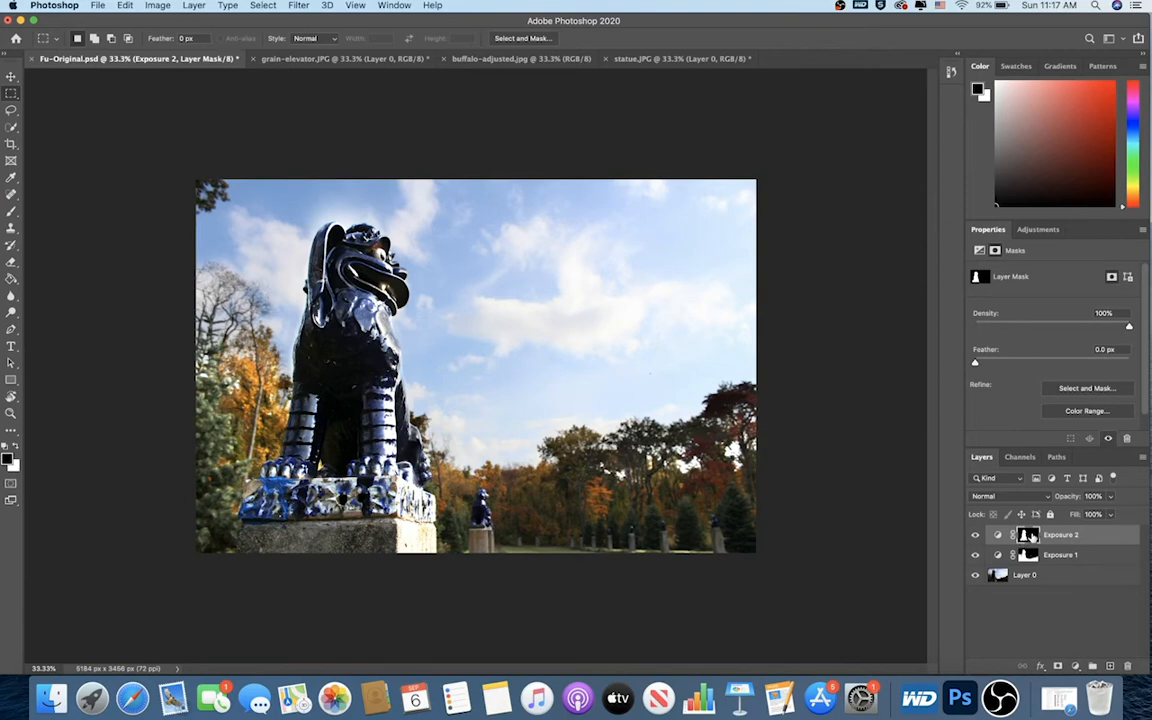
right_click(1031, 537)
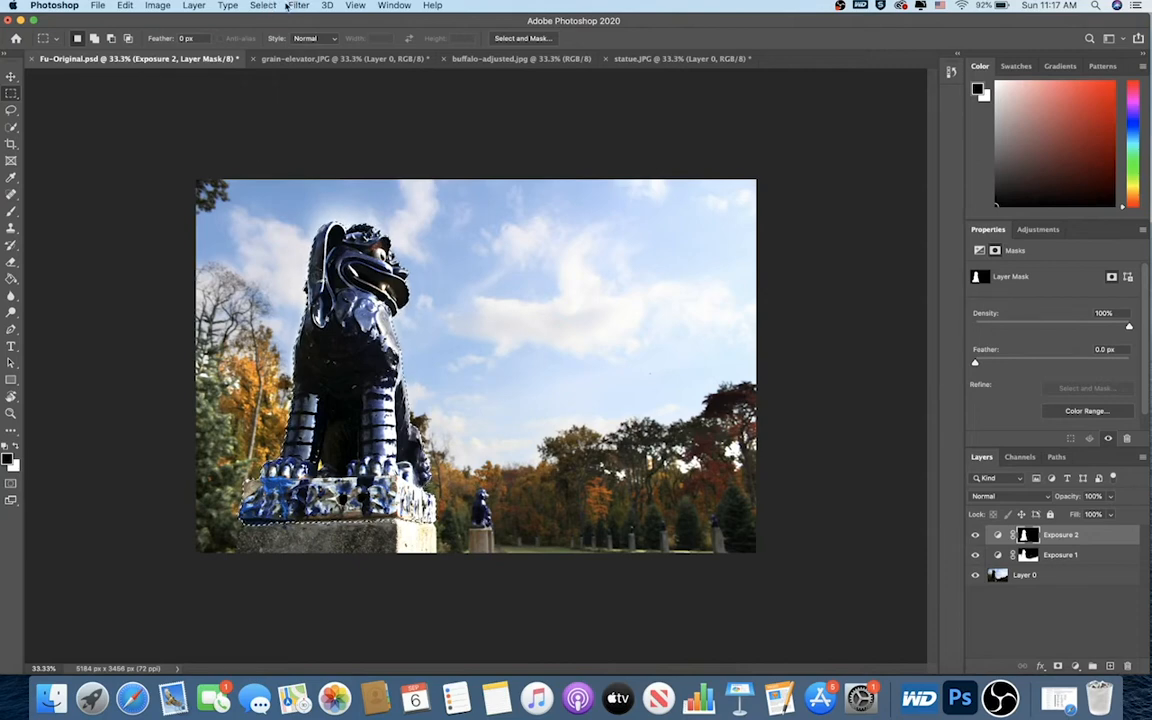
left_click(264, 6)
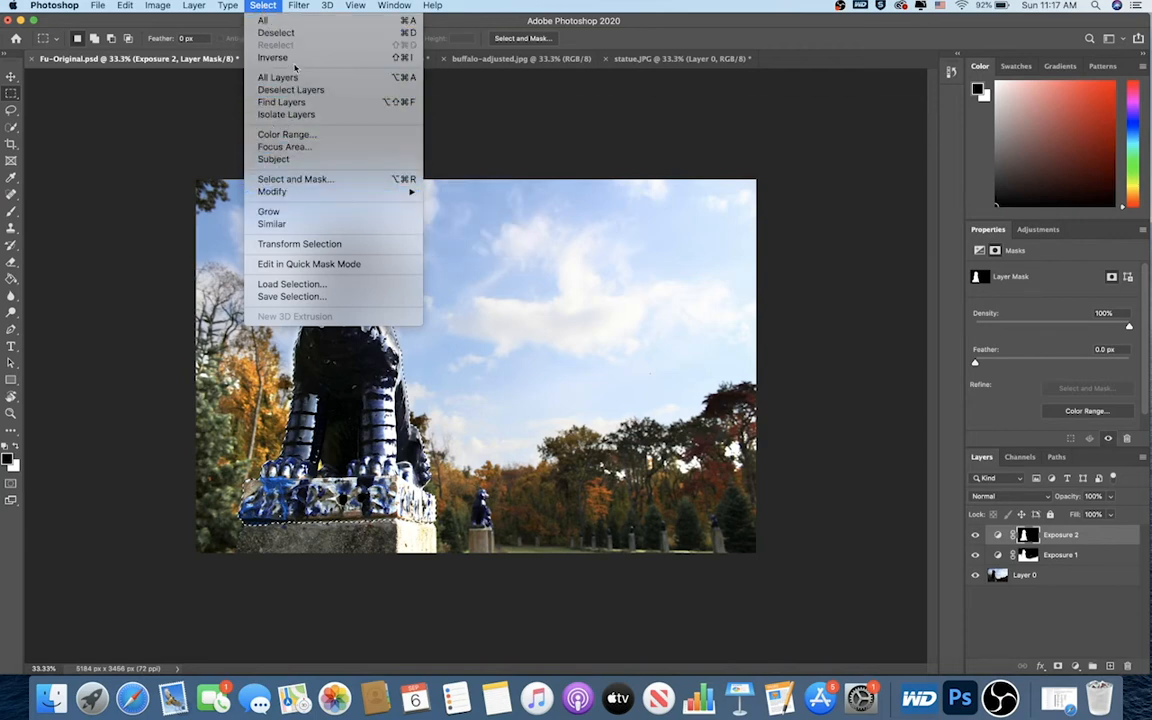
left_click(287, 57)
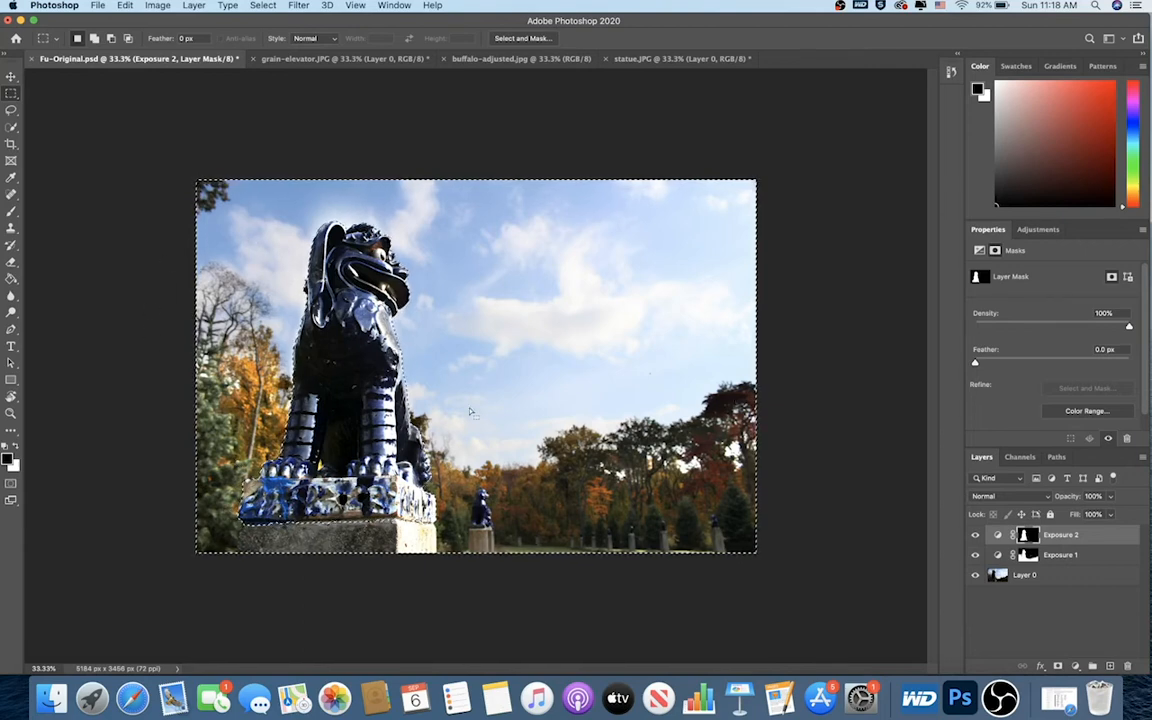
key("q")
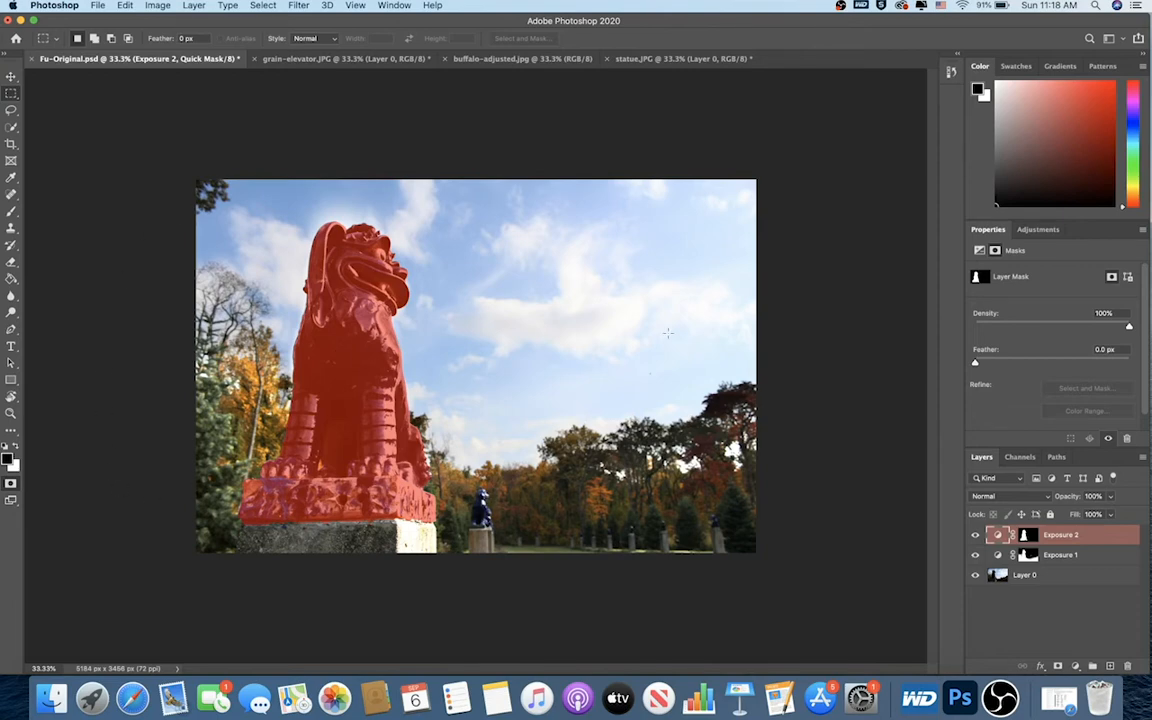
key("q")
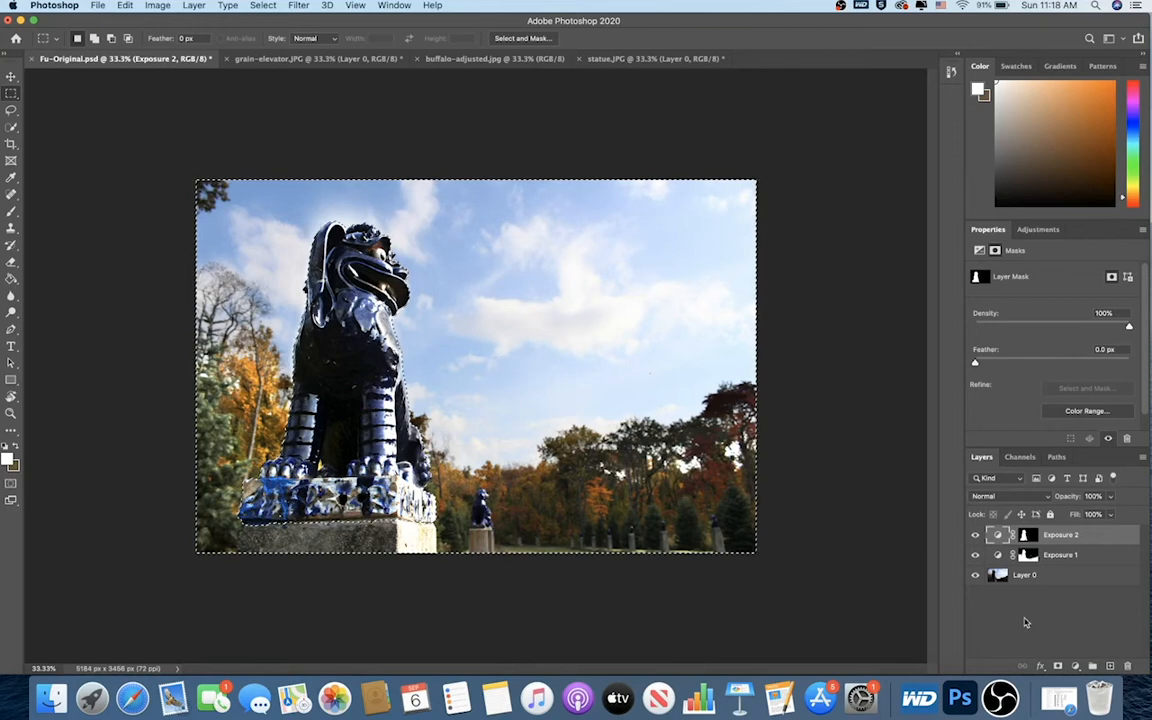
Add a Hue/Saturation adjustment layer masked to the inverted selection, with Hue set to 0
left_click(1077, 667)
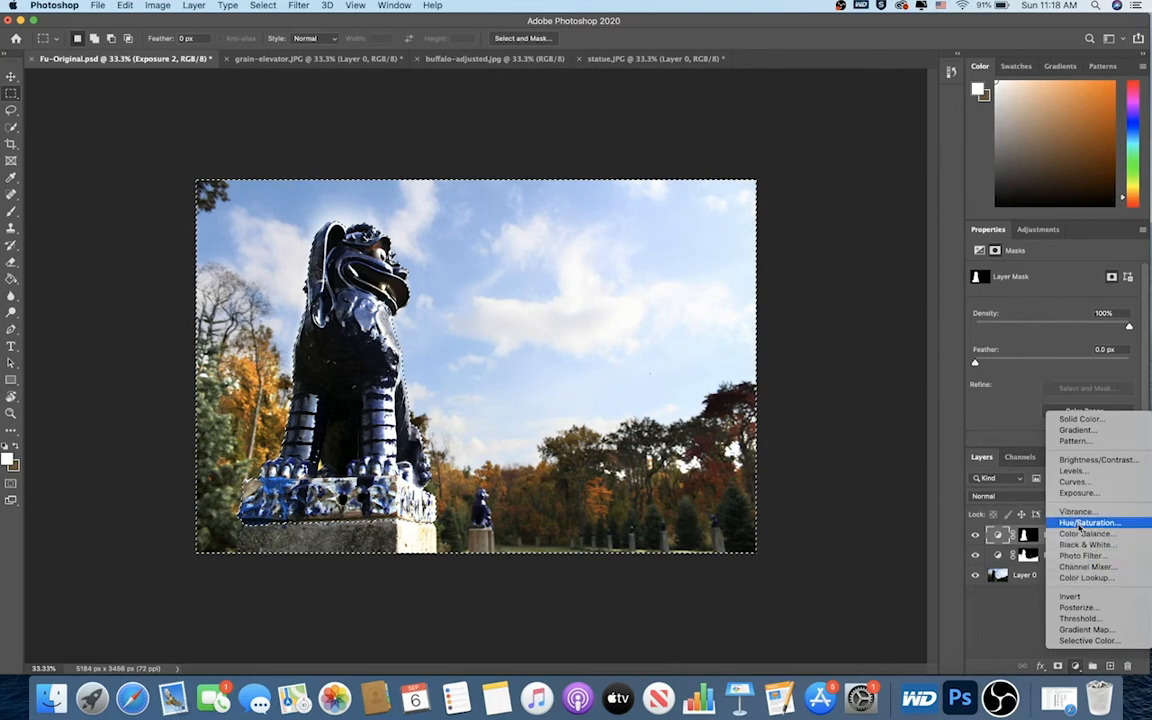
left_click(1085, 522)
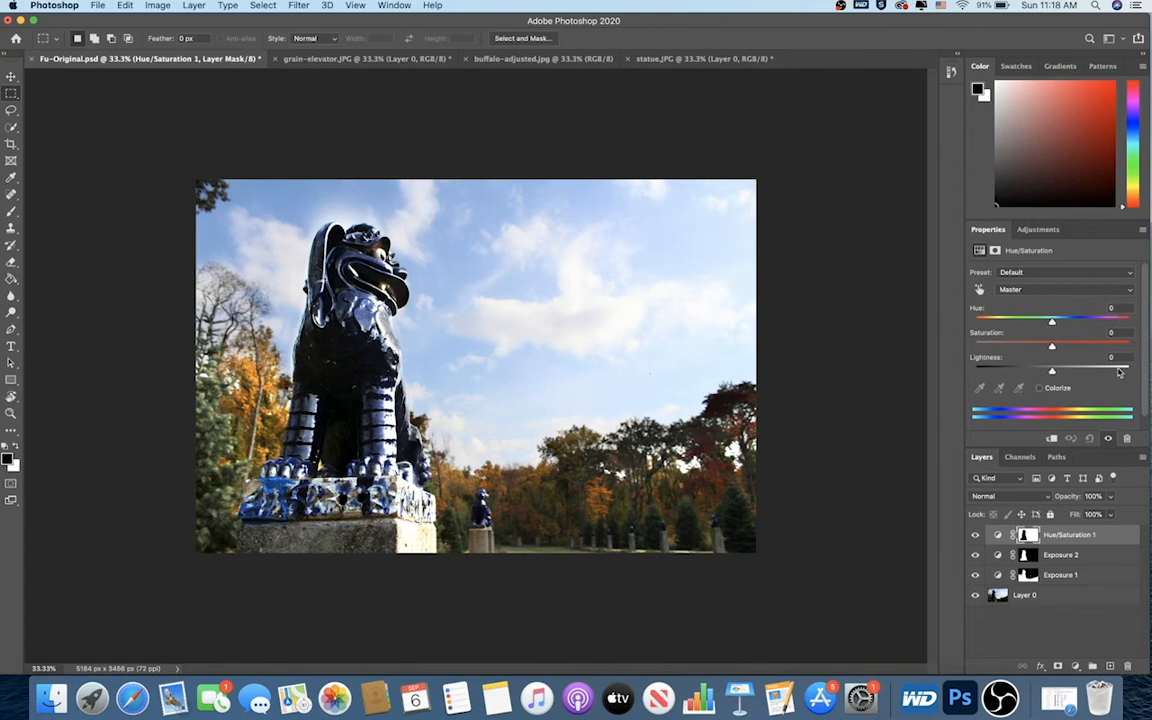
mouse_move(1050, 322)
left_mouse_down()
mouse_move(972, 321)
mouse_move(1090, 318)
mouse_move(1052, 322)
left_mouse_up()
left_click_drag(1125, 307, 1076, 308)
type("0")
Set the Hue/Saturation layer's Saturation to +28 and Lightness to -19
left_click_drag(1054, 346, 1119, 349)
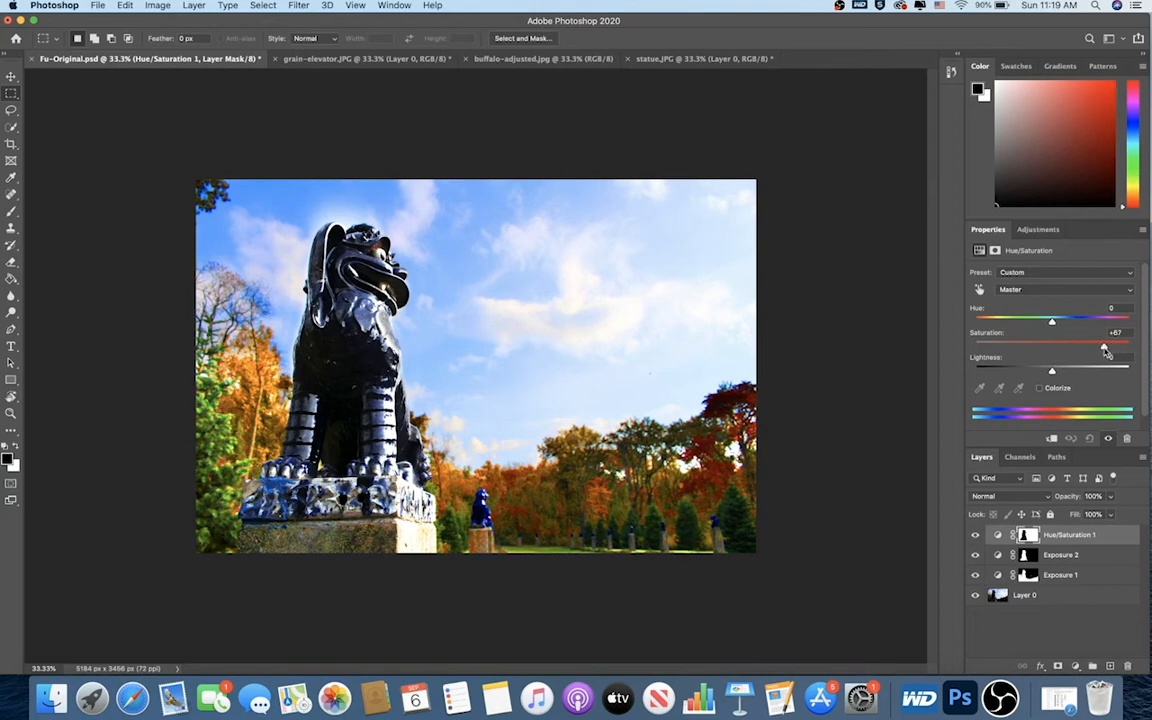
left_click_drag(1116, 350, 1074, 352)
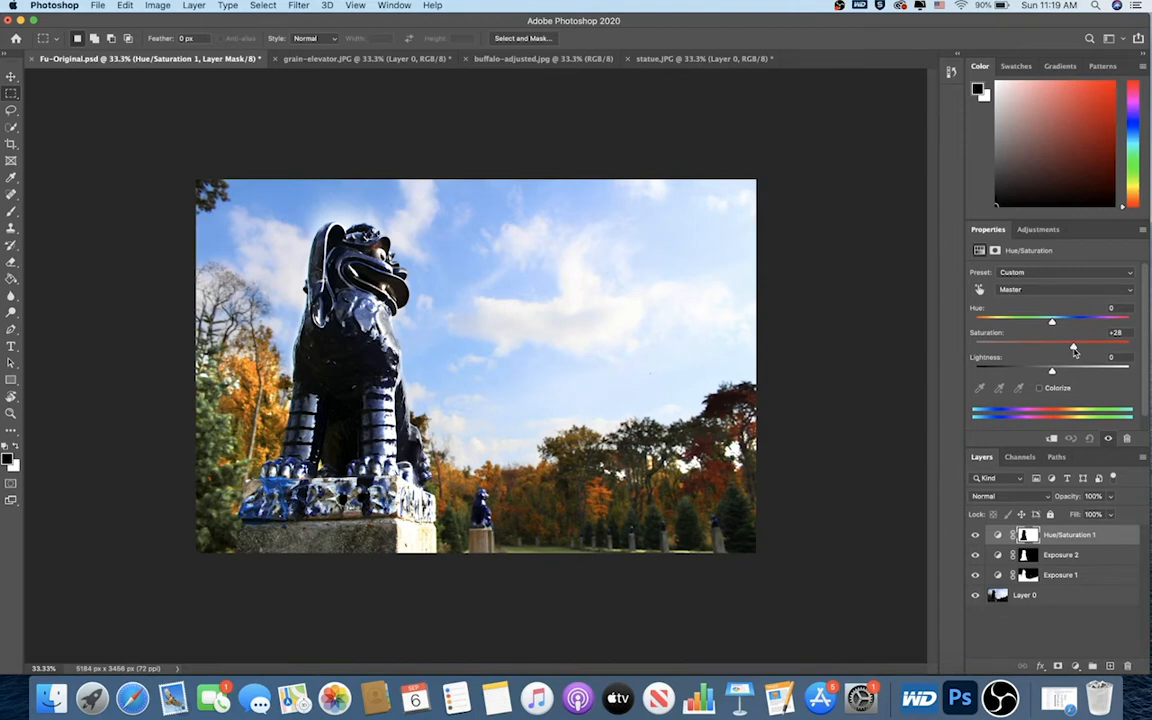
mouse_move(1052, 371)
left_mouse_down()
mouse_move(1067, 372)
mouse_move(1025, 372)
mouse_move(1036, 372)
left_mouse_up()
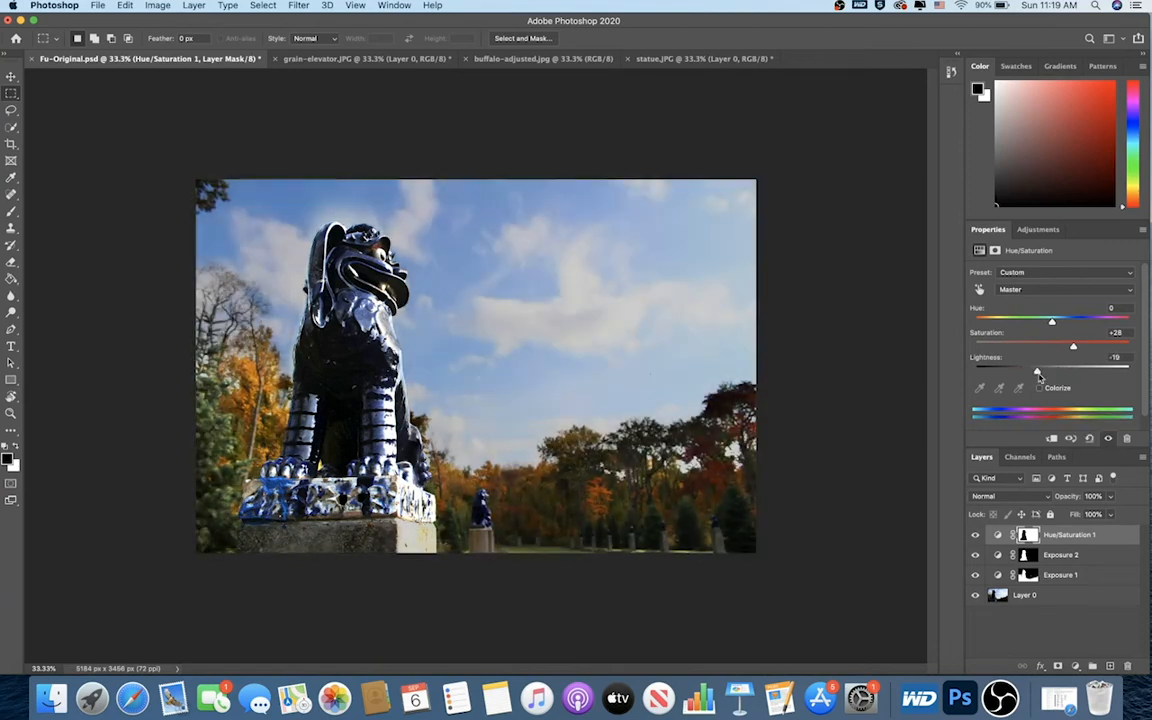
Set the Hue/Saturation layer's Lightness to 0
type("0")
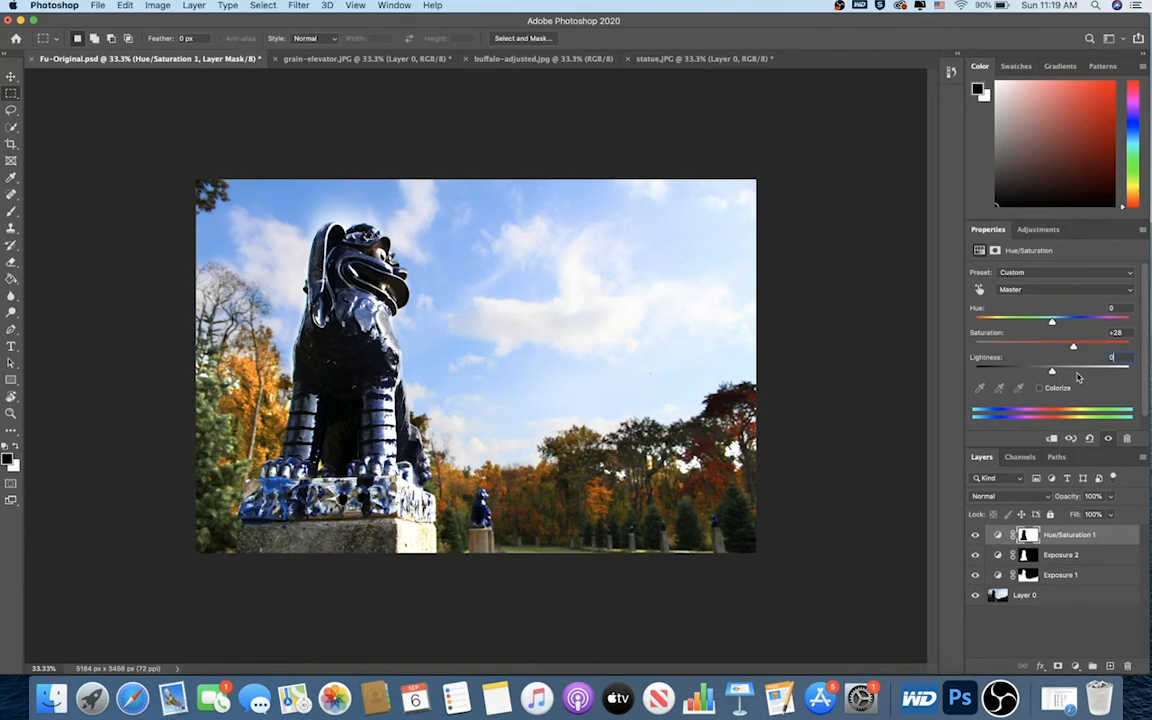
left_click(1076, 667)
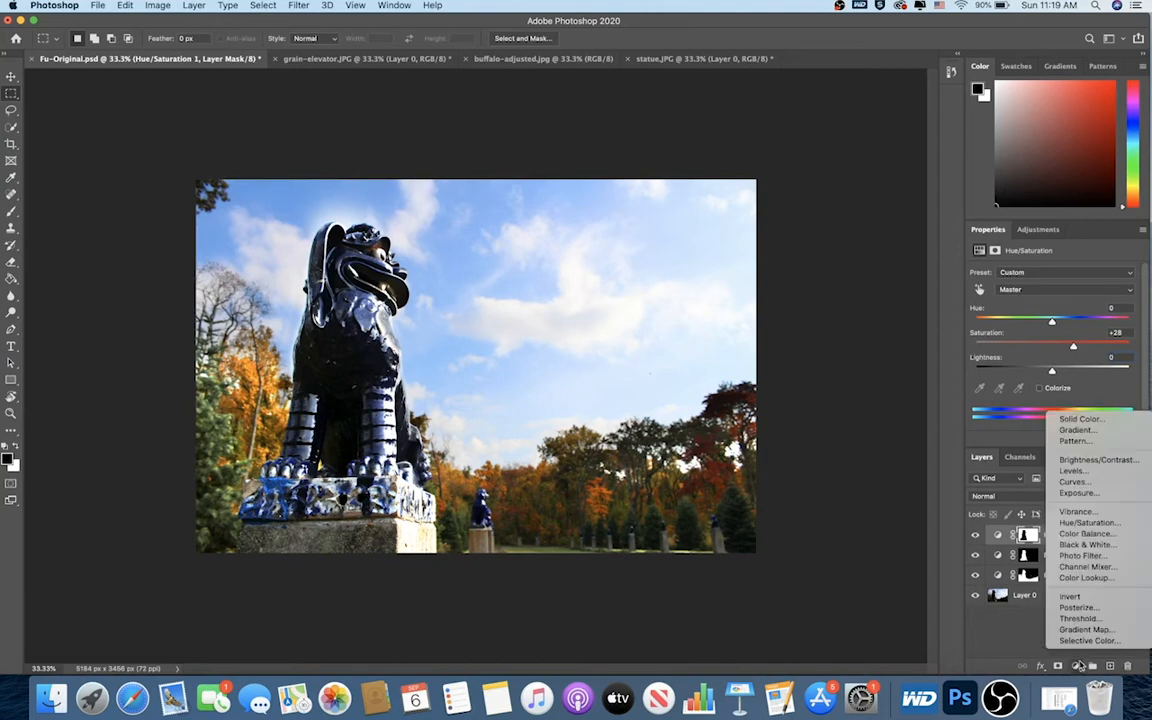
left_click(1087, 534)
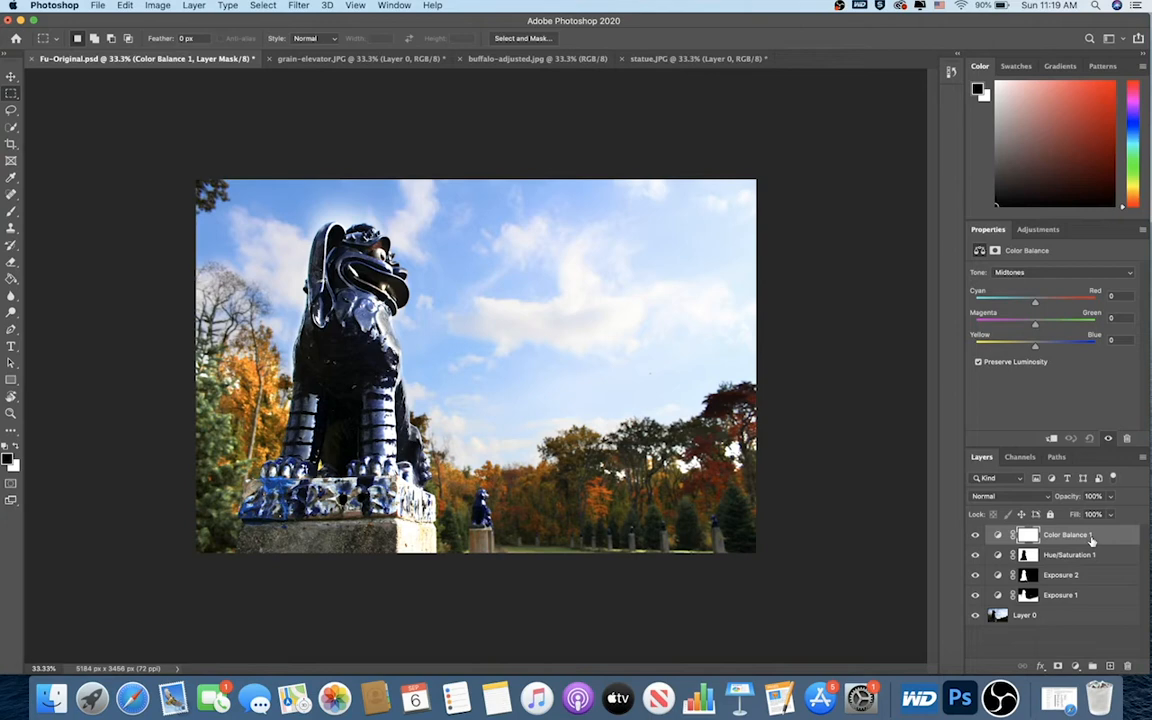
key("super+z")
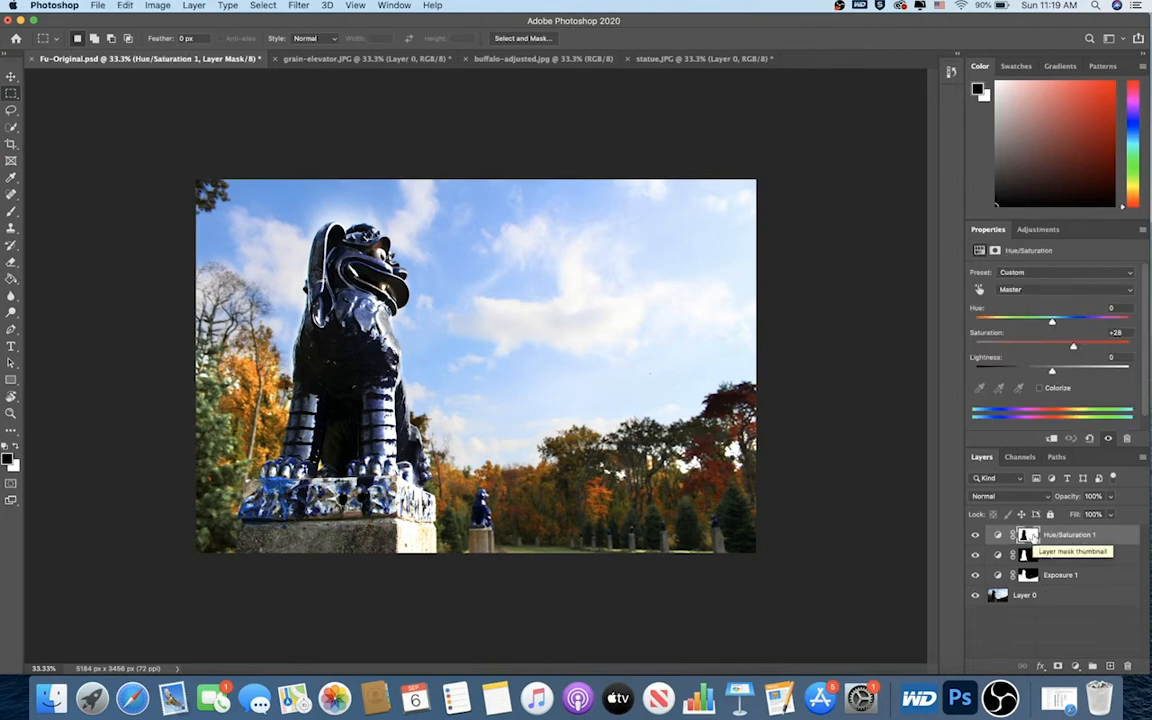
Load the Hue/Saturation 1 mask as a selection and add a Color Balance adjustment layer masked to it
right_click(1028, 537)
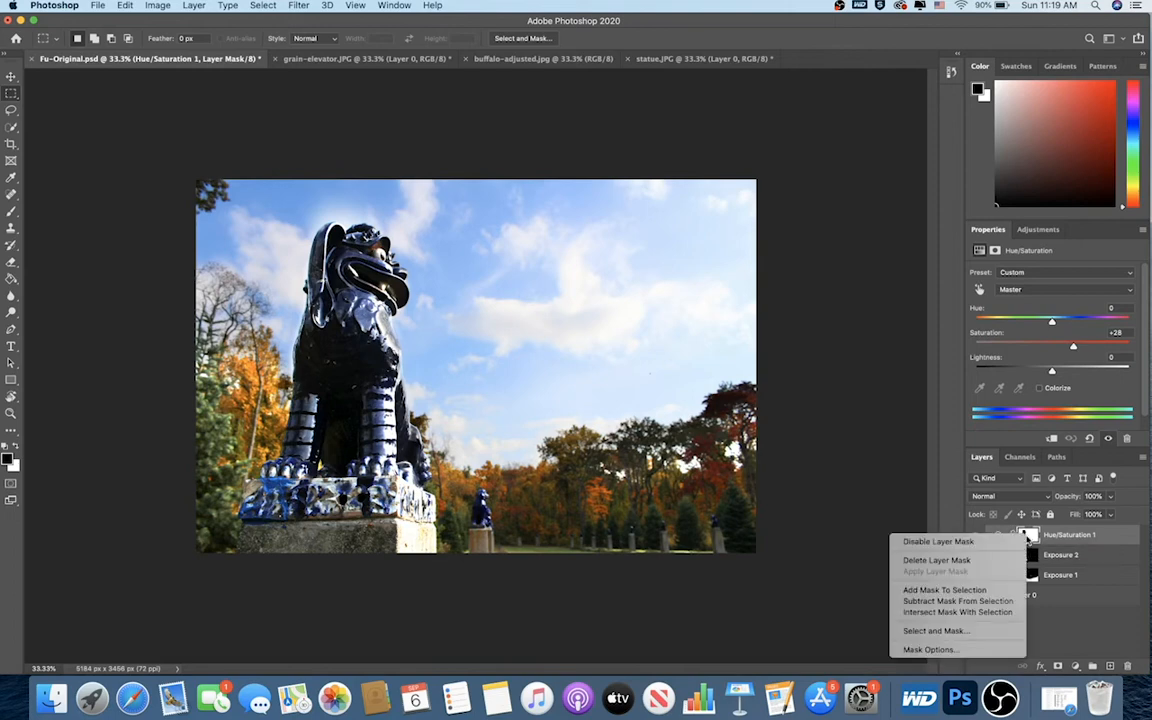
left_click(993, 591)
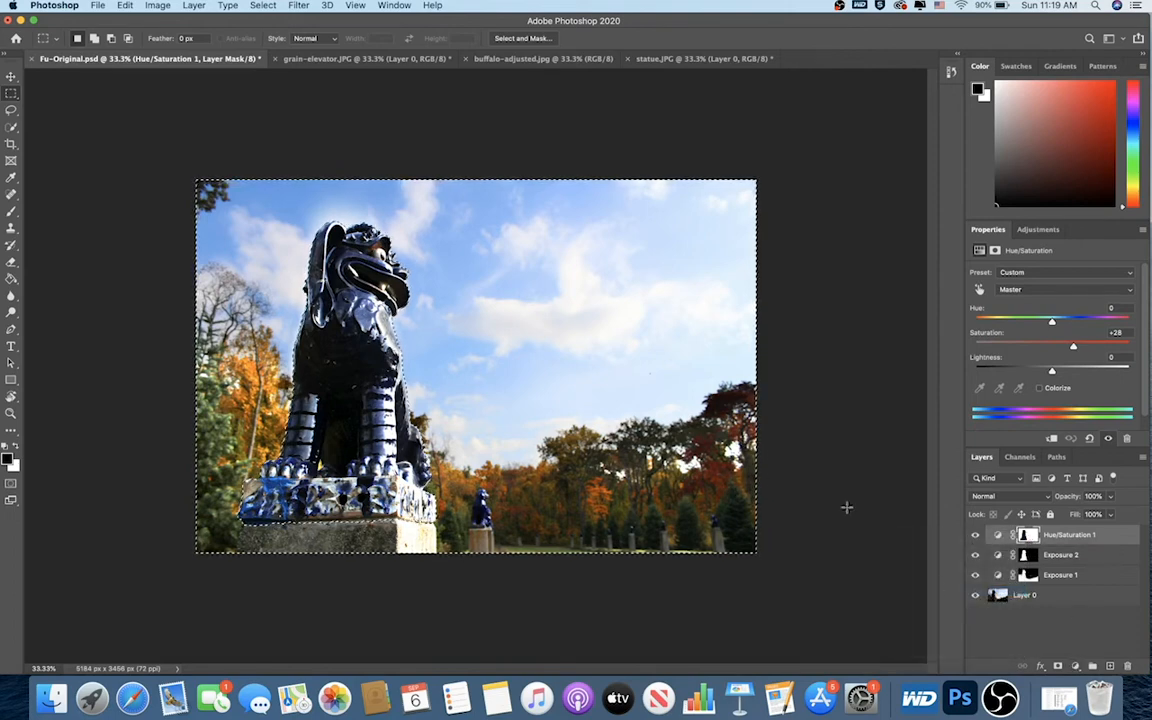
left_click(1076, 666)
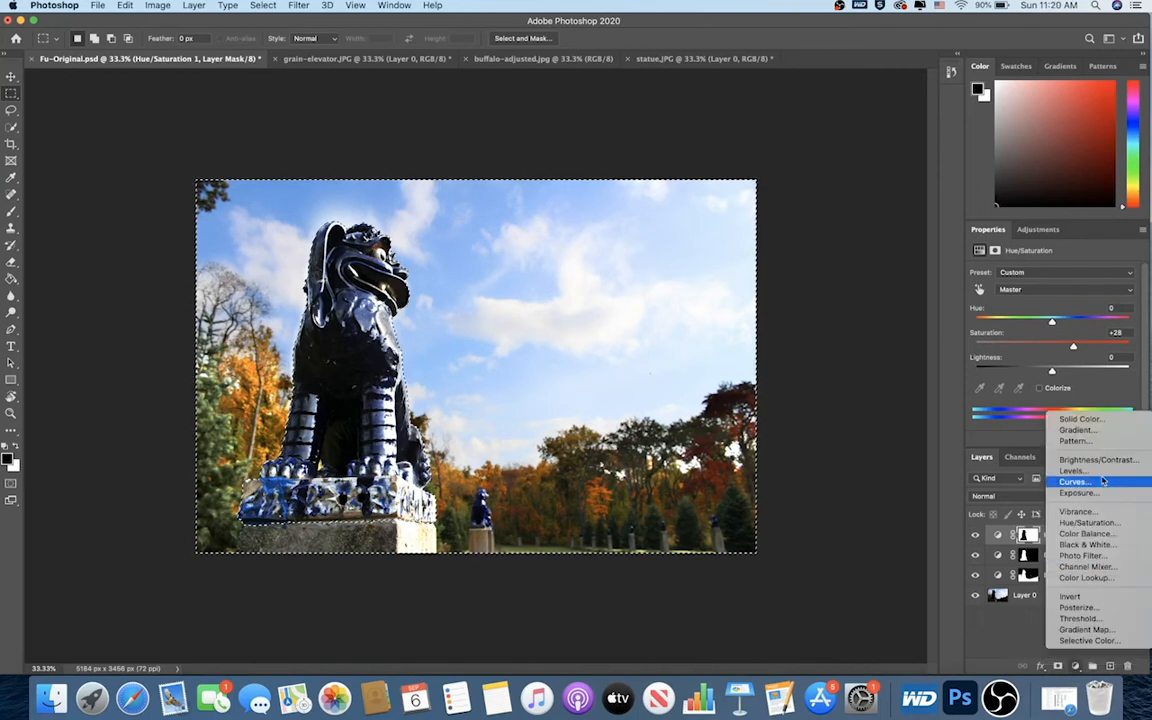
left_click(1088, 534)
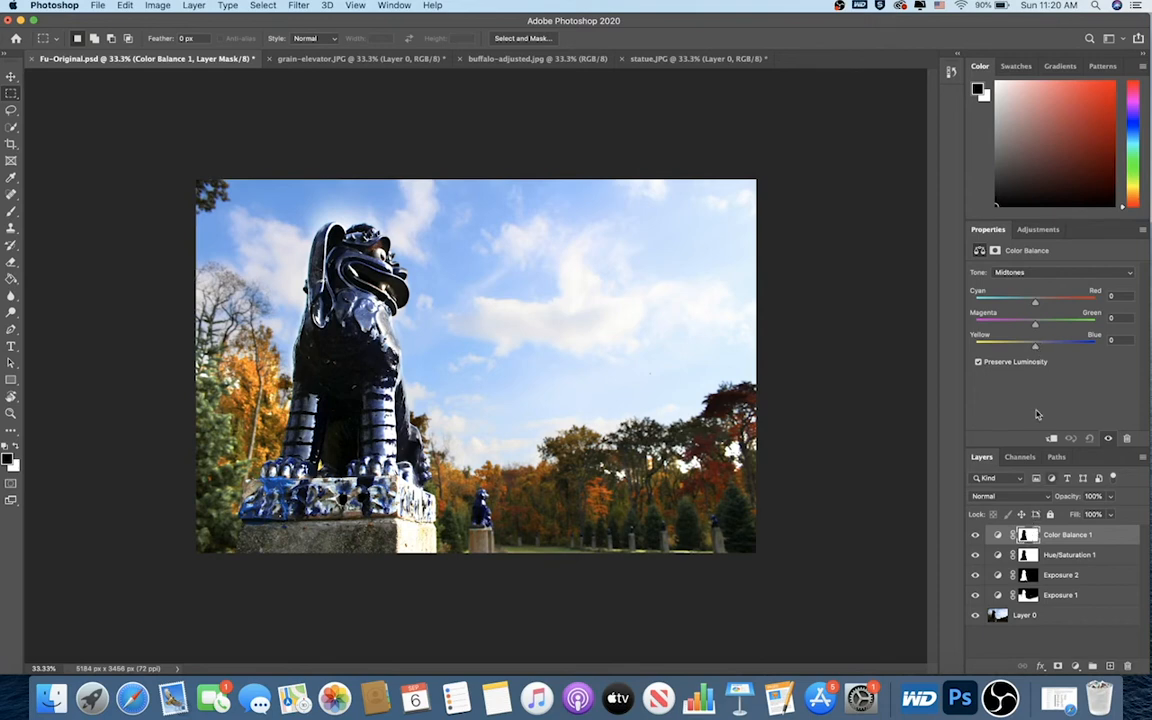
Set the Color Balance midtones to +19 on Cyan–Red, 0 on Magenta–Green and -14 on Yellow–Blue
mouse_move(1036, 349)
left_mouse_down()
mouse_move(955, 352)
mouse_move(1040, 348)
left_mouse_up()
mouse_move(1035, 324)
left_mouse_down()
mouse_move(971, 328)
mouse_move(1040, 332)
mouse_move(1006, 330)
mouse_move(1030, 330)
left_mouse_up()
left_click_drag(1029, 326, 1039, 327)
left_click_drag(1124, 318, 1104, 319)
type("0")
key("Tab")
type("0")
left_click_drag(1034, 349, 1028, 345)
left_click_drag(1035, 301, 1045, 305)
left_click_drag(1046, 305, 1049, 305)
Compare the photo before and after by toggling the visibility of Color Balance 1 and of all the adjustment layers
left_click(977, 539)
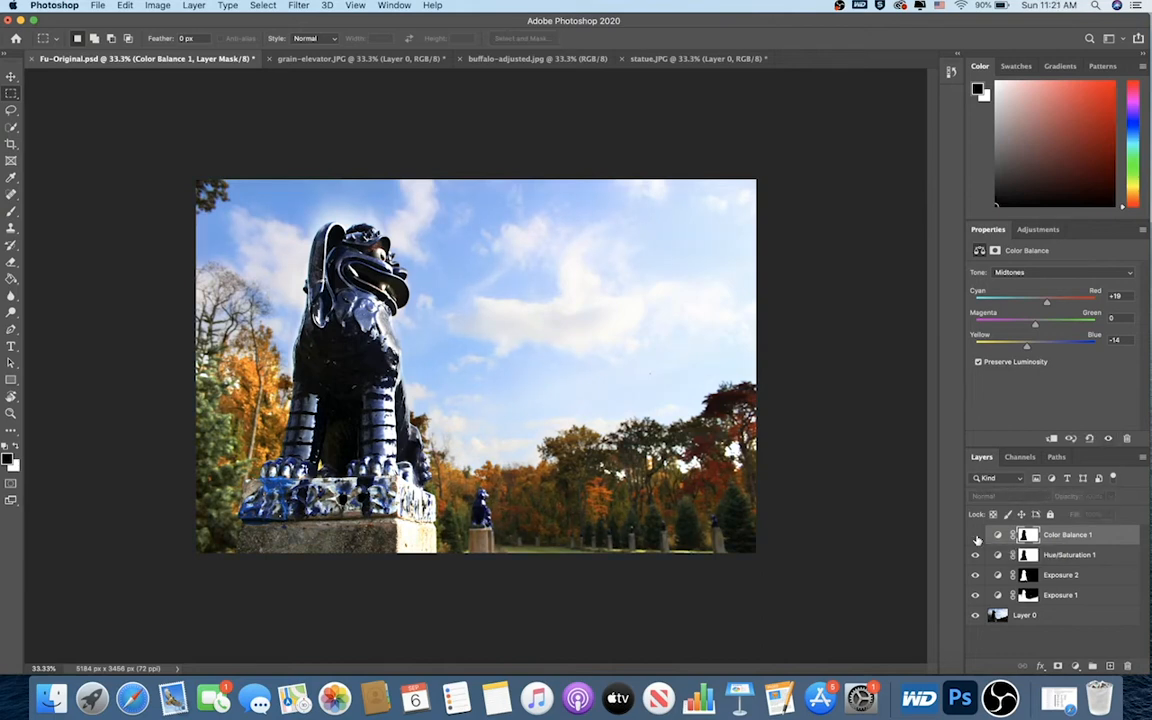
left_click(977, 538)
left_click(977, 539)
left_click(977, 538)
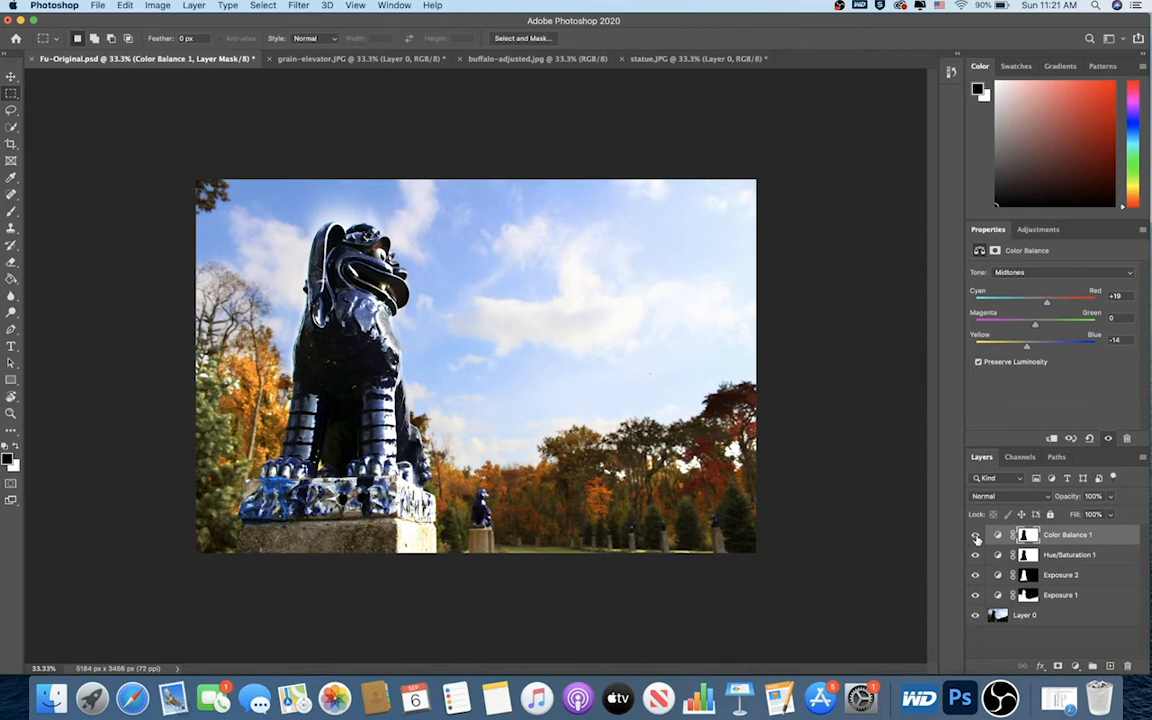
left_click_drag(977, 538, 980, 596)
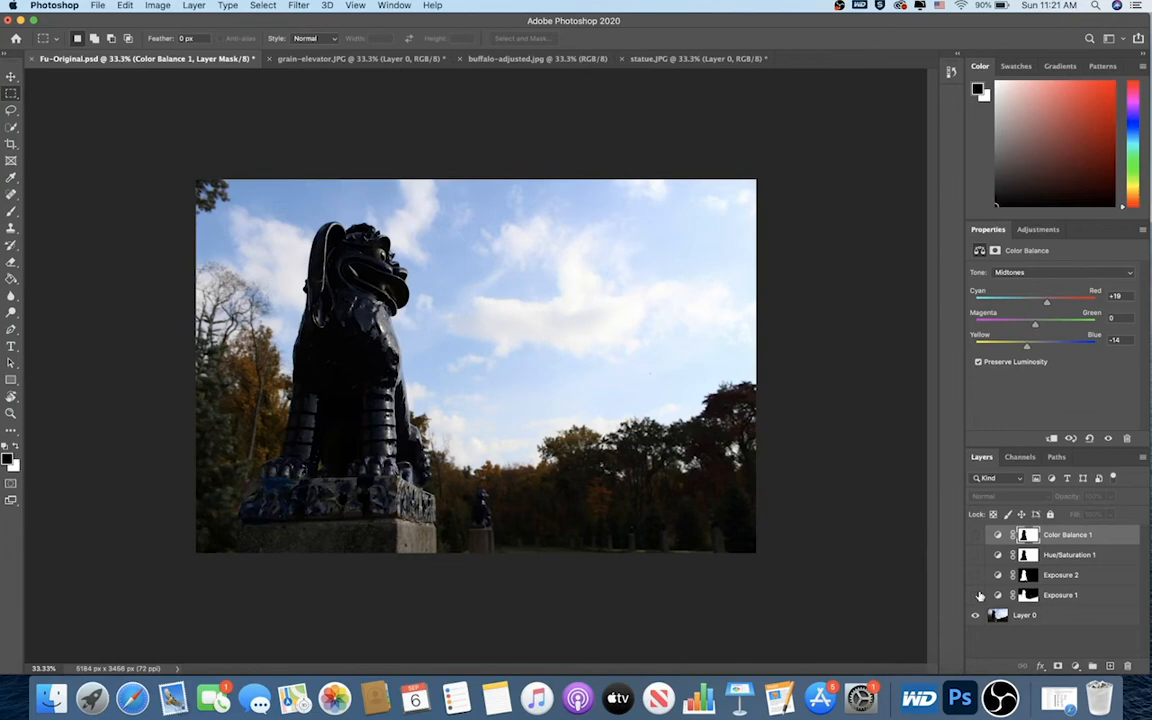
left_click_drag(976, 575, 976, 535)
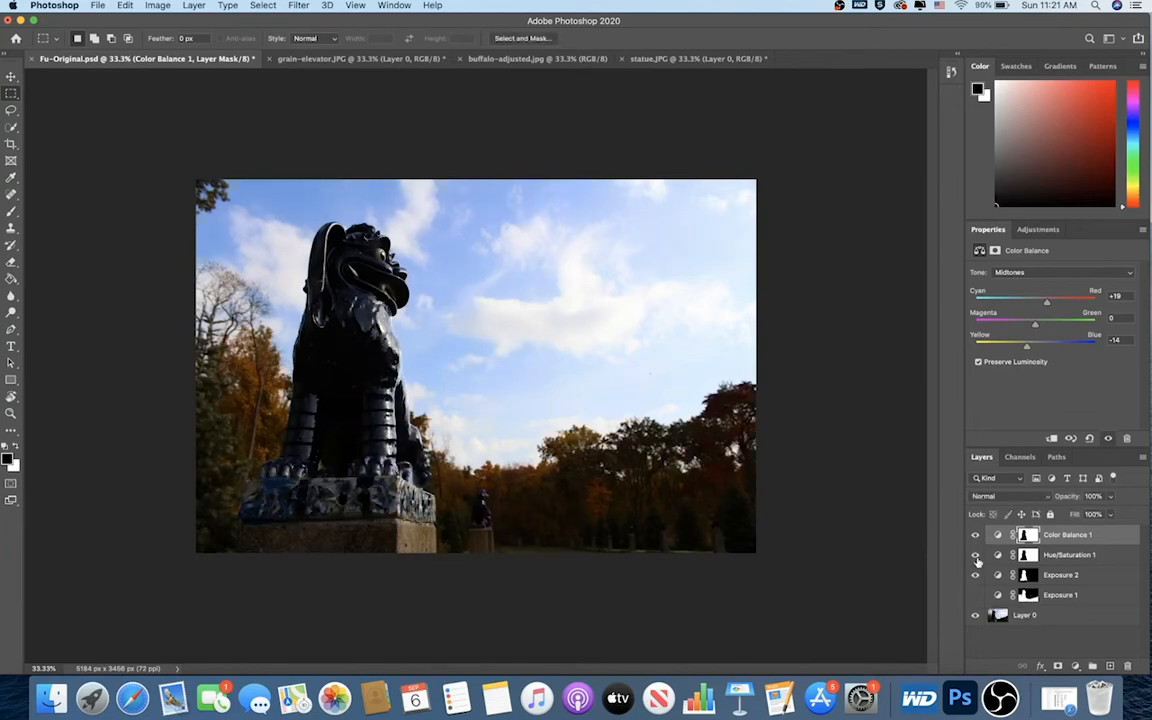
left_click(976, 595)
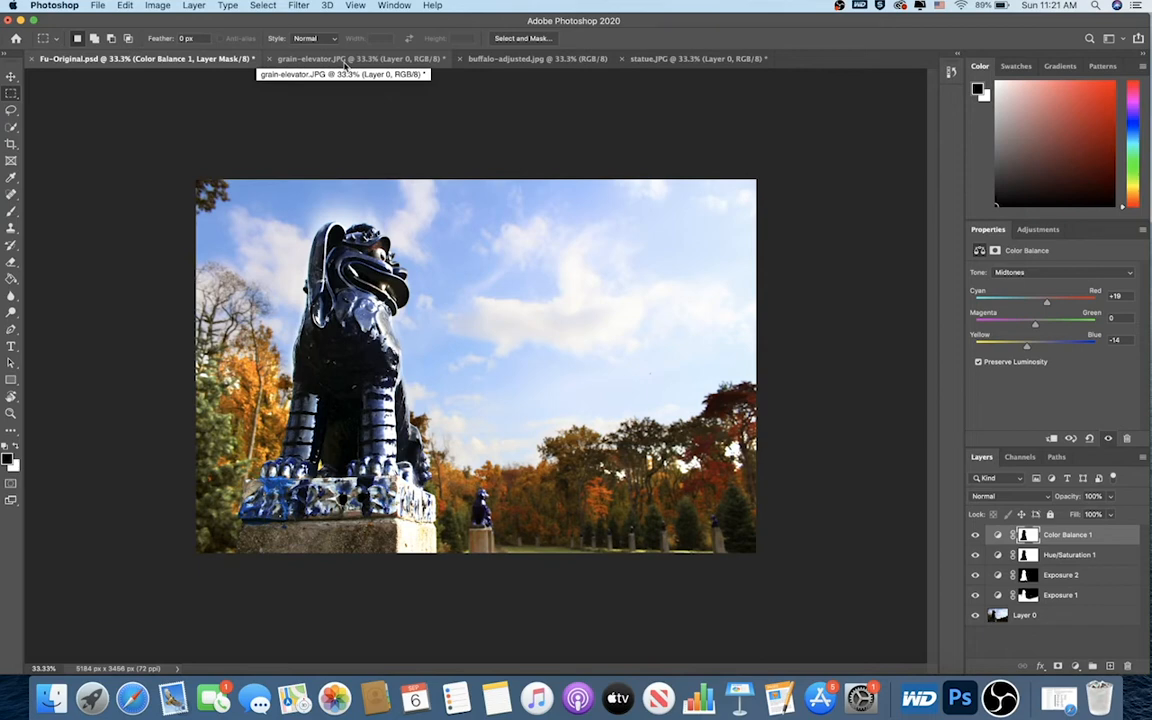
Switch to the grain-elevator.JPG image
left_click(344, 62)
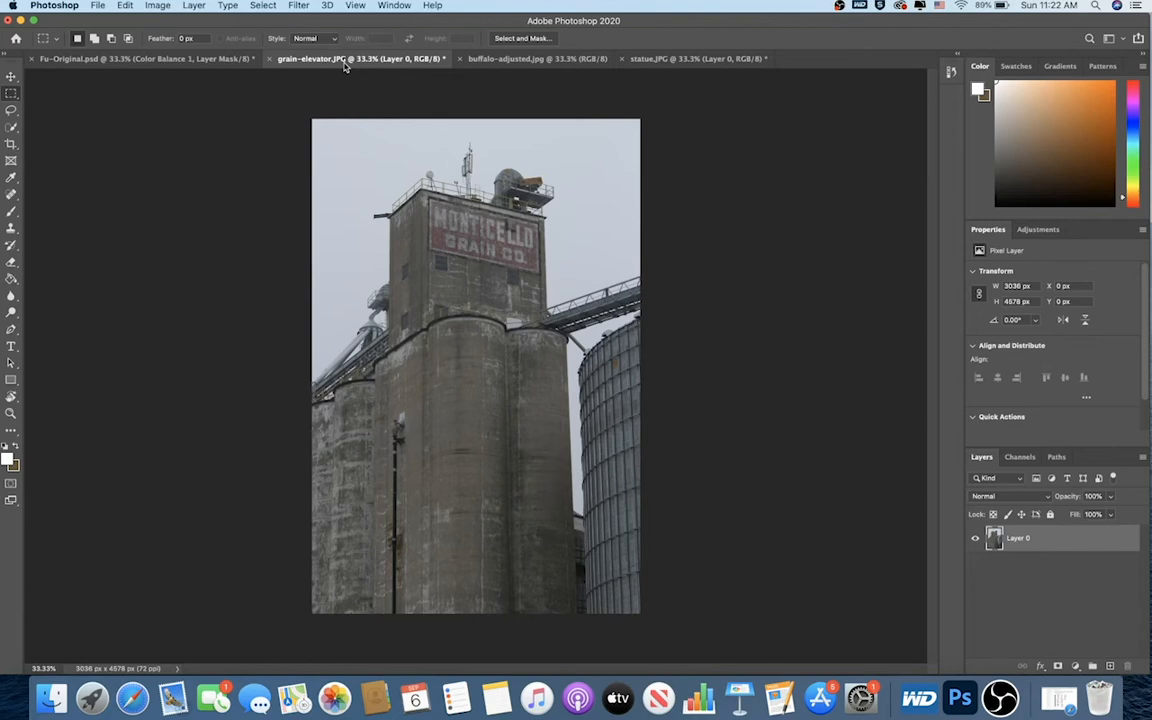
Add a Black & White adjustment layer with Reds 14, Yellows 67, Greens -34, Cyans 124 and Blues -40
left_click(1075, 666)
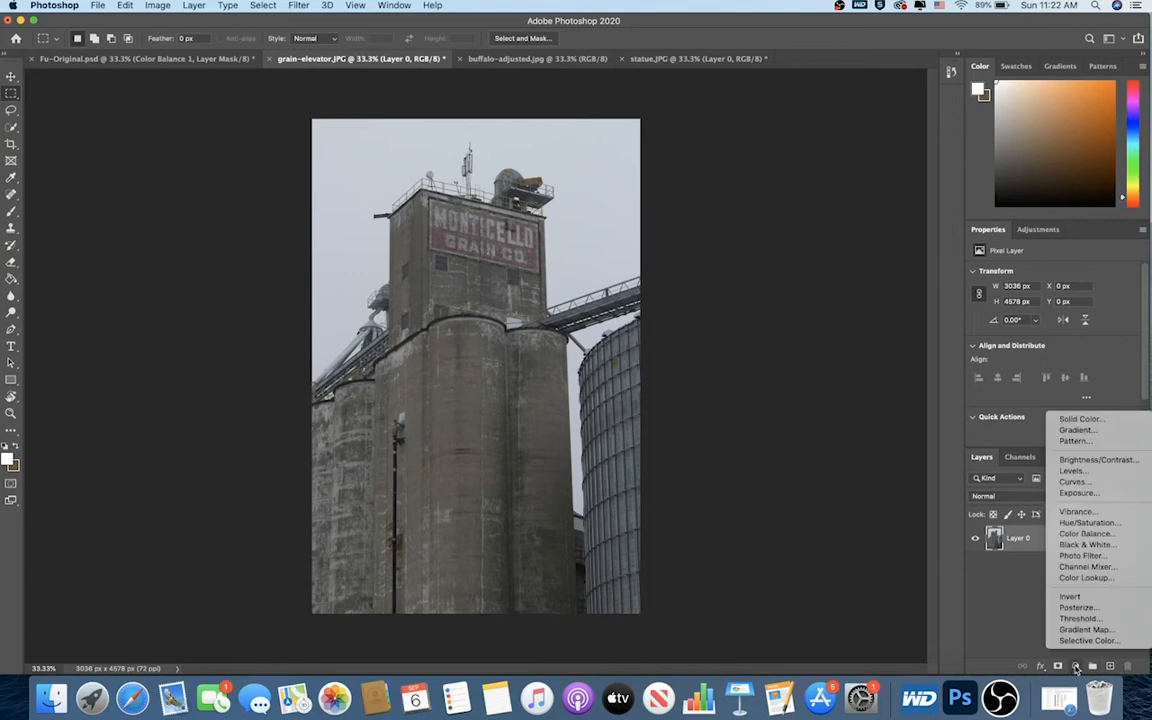
left_click(1074, 546)
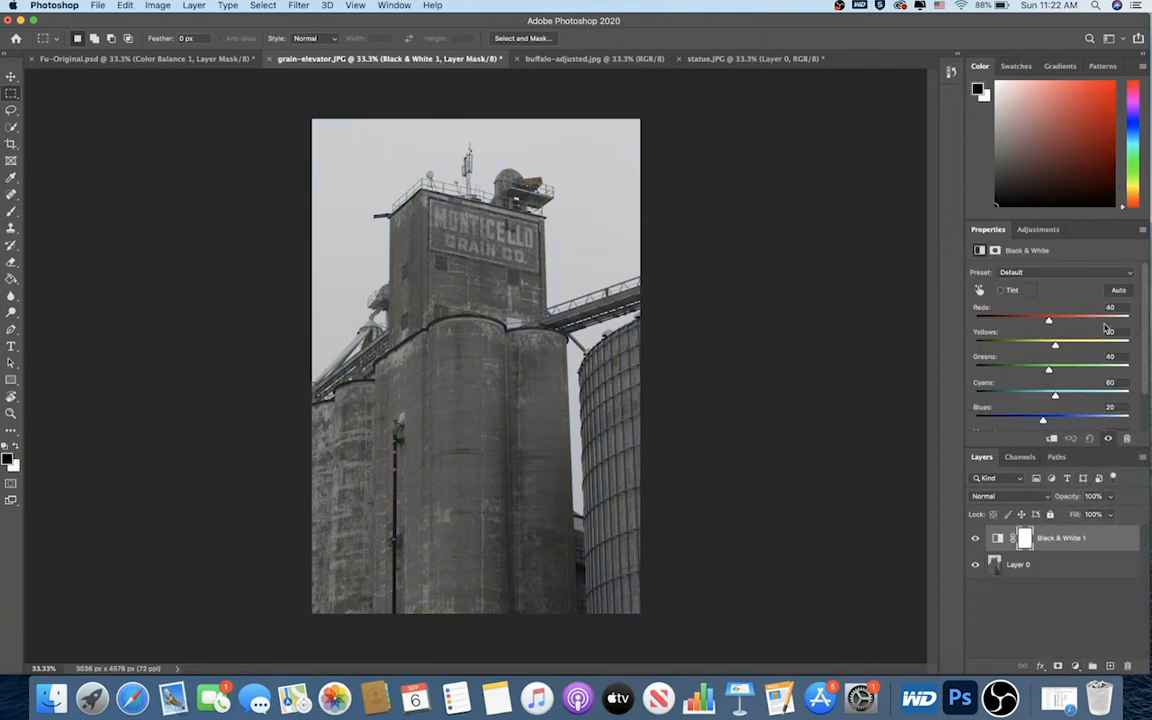
left_click_drag(1147, 318, 1148, 342)
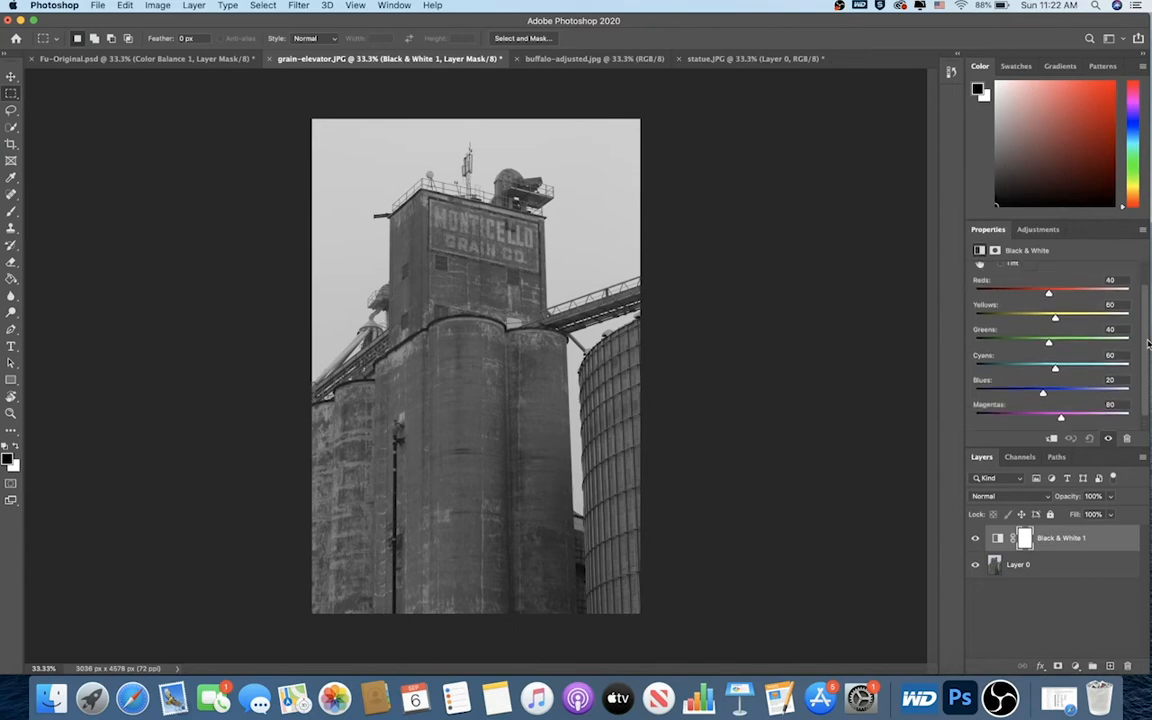
left_click_drag(1049, 298, 996, 293)
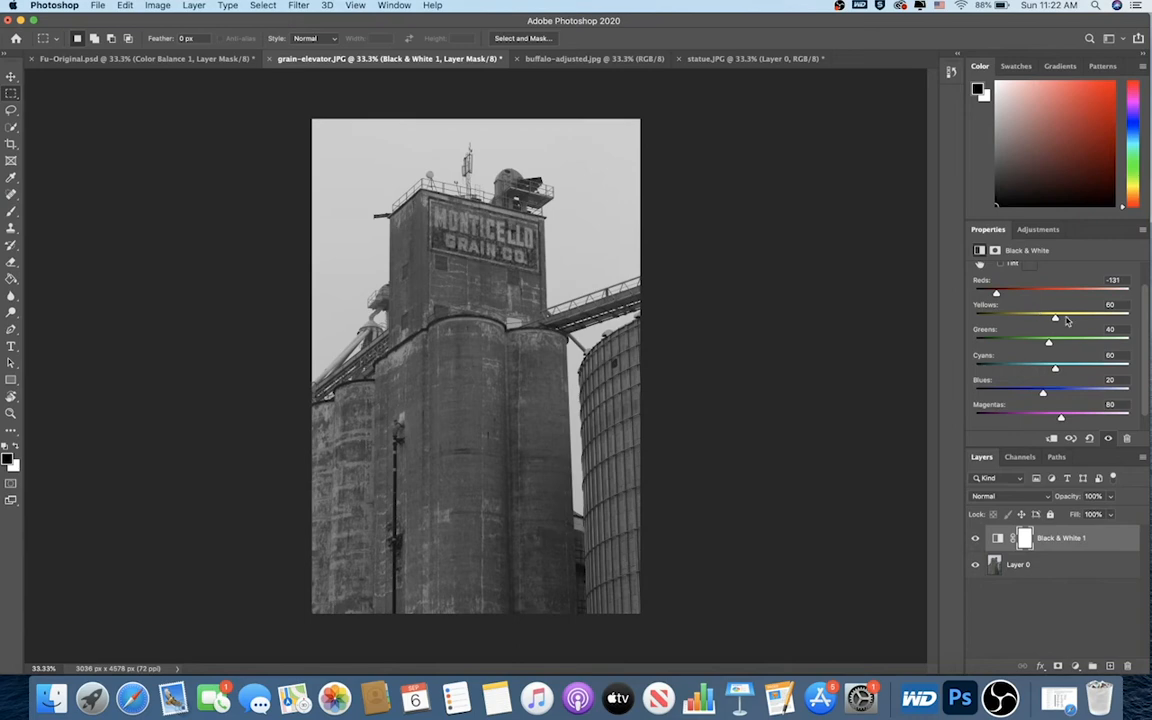
mouse_move(1055, 317)
left_mouse_down()
mouse_move(1100, 320)
mouse_move(1057, 318)
left_mouse_up()
left_click_drag(1047, 350, 1025, 397)
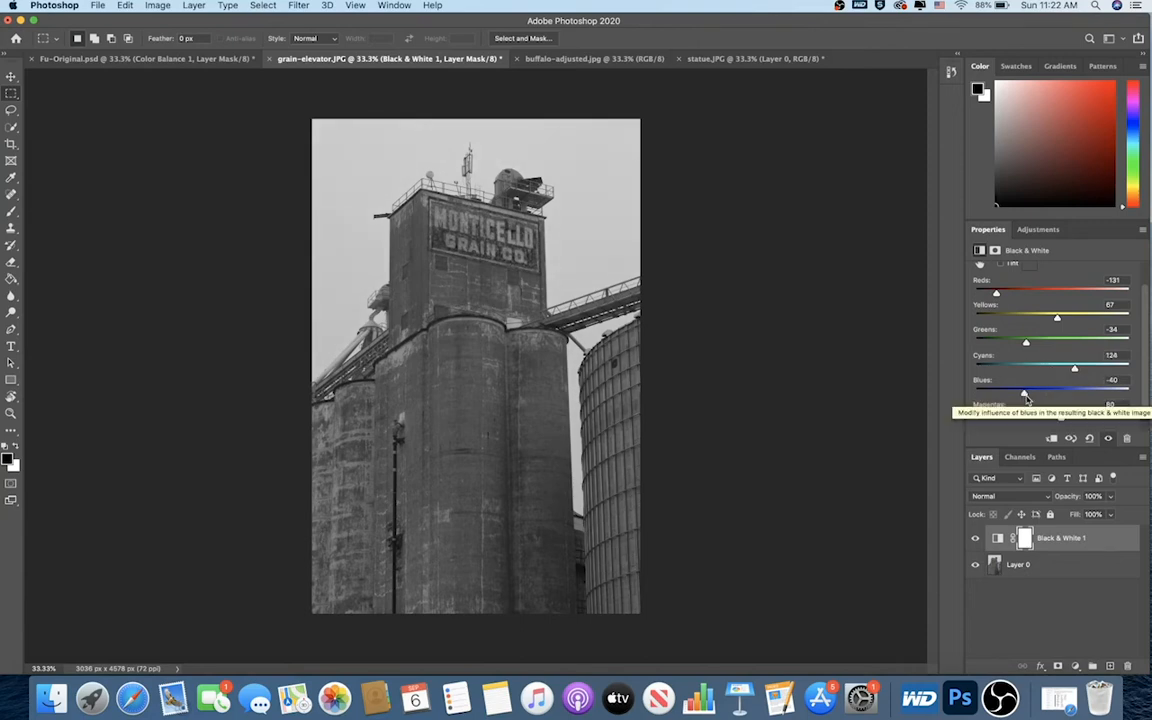
left_click_drag(996, 293, 1041, 296)
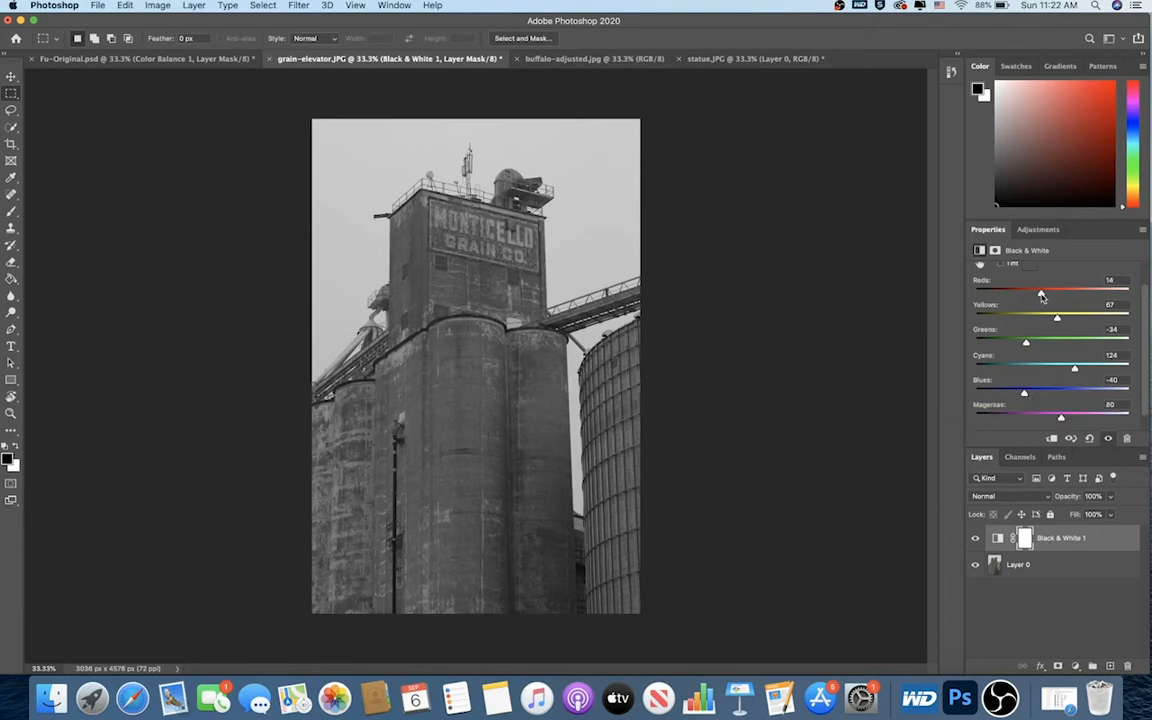
Delete the Black & White 1 adjustment layer
left_click(1054, 540)
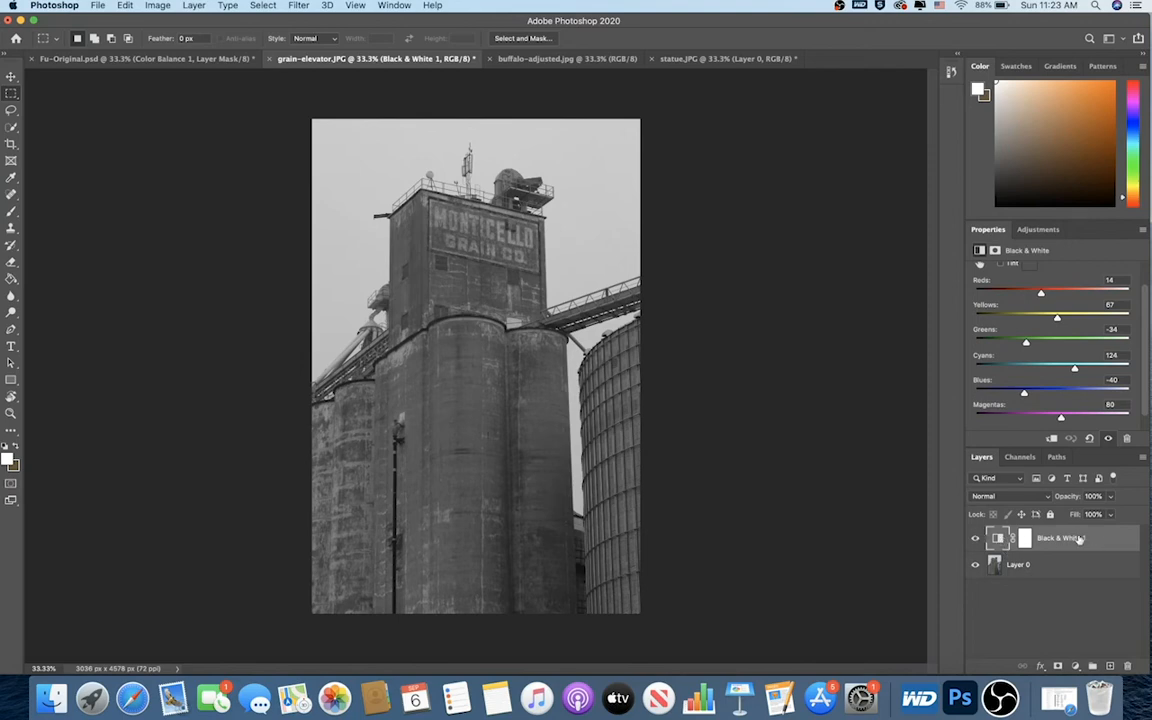
left_click(1128, 666)
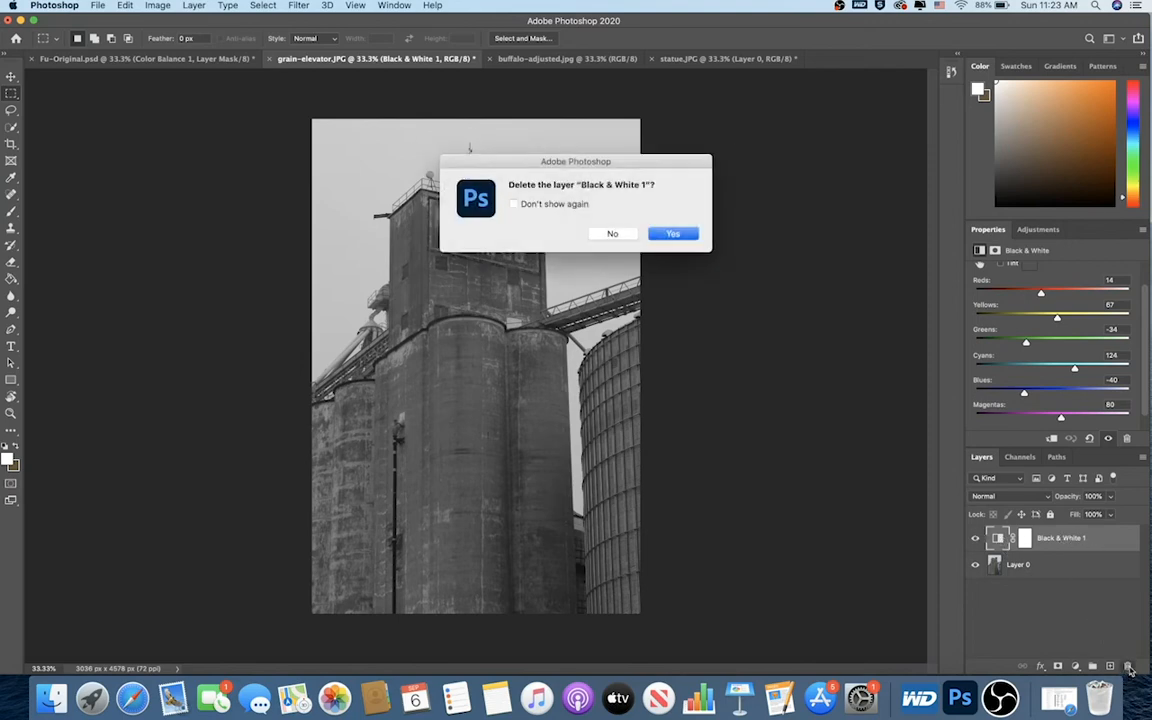
left_click(677, 234)
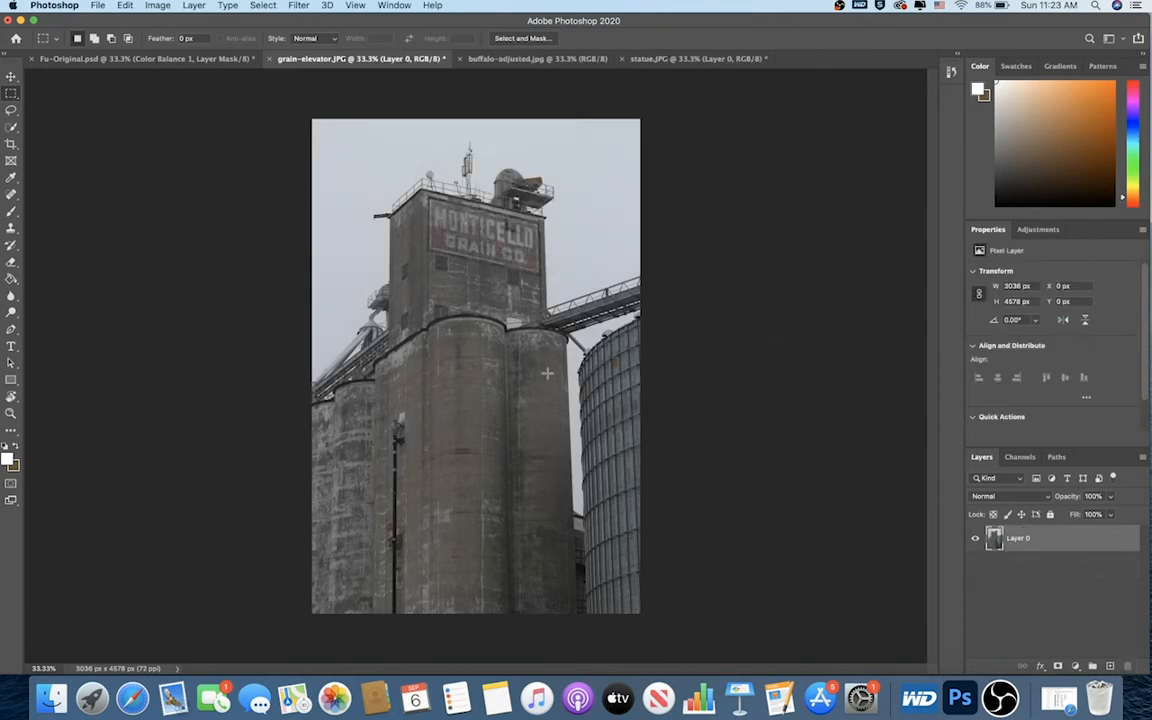
Trace a closed four-corner Pen tool path around the Monticello Grain Co. sign
key("super+plus")
key("super+plus")
key("super+plus")
scroll(547, 373, "up", 5)
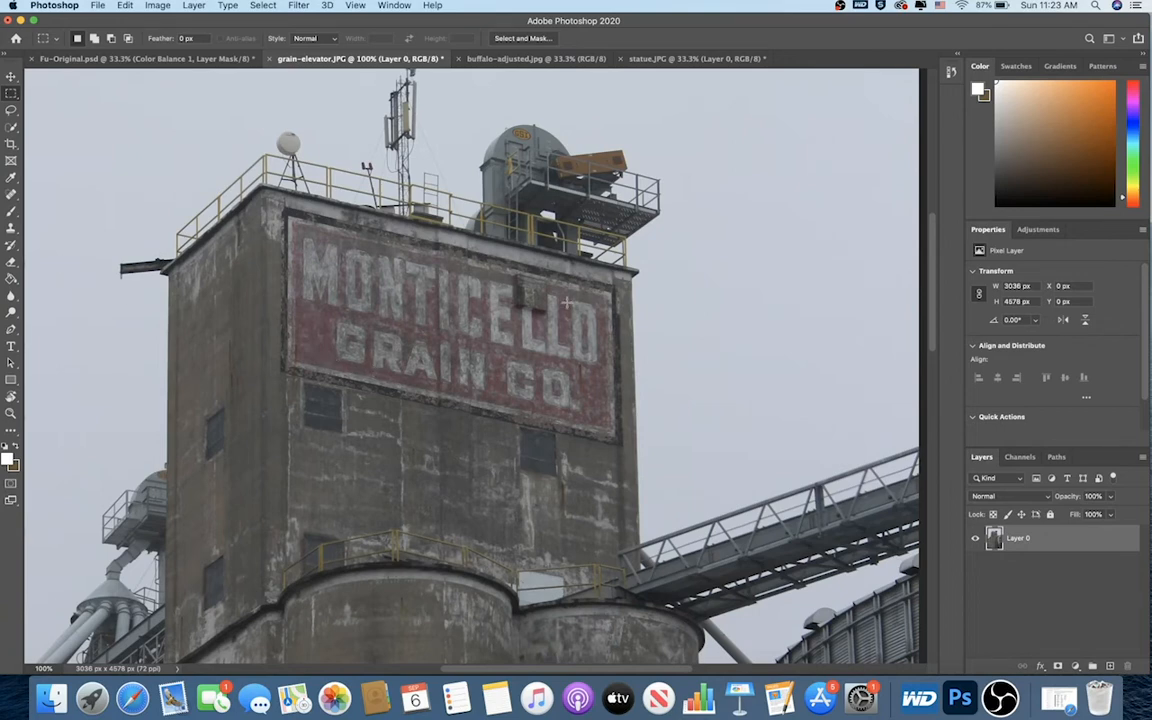
left_click(10, 128)
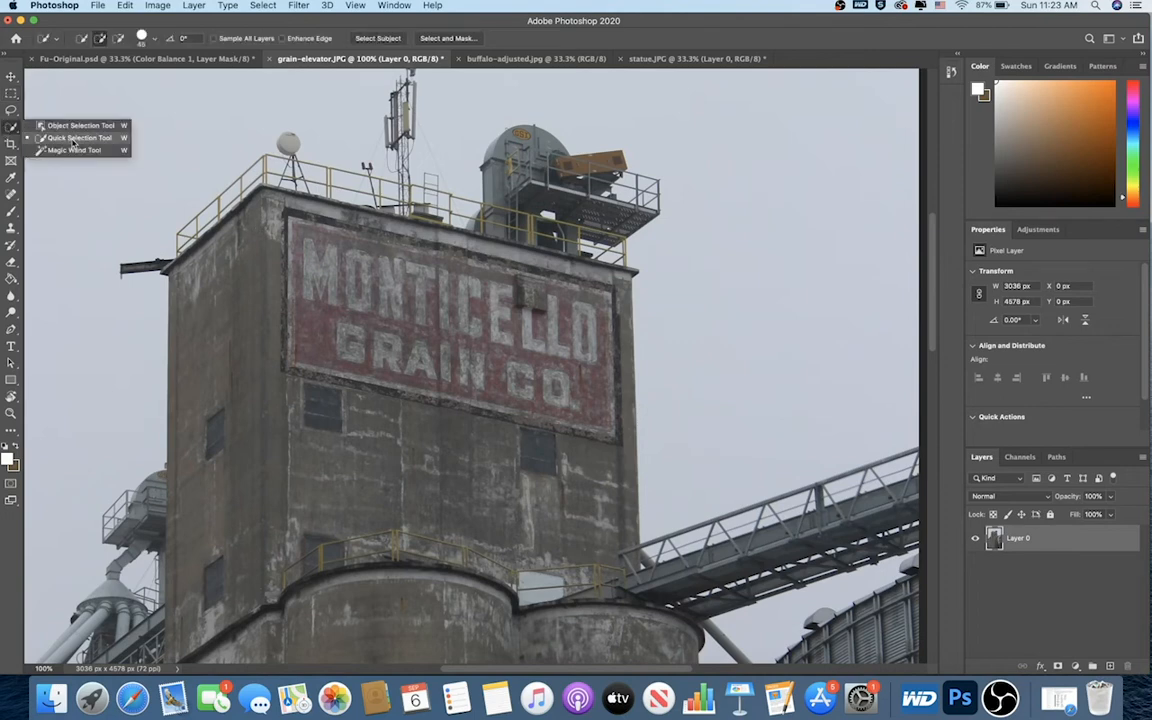
left_click(11, 127)
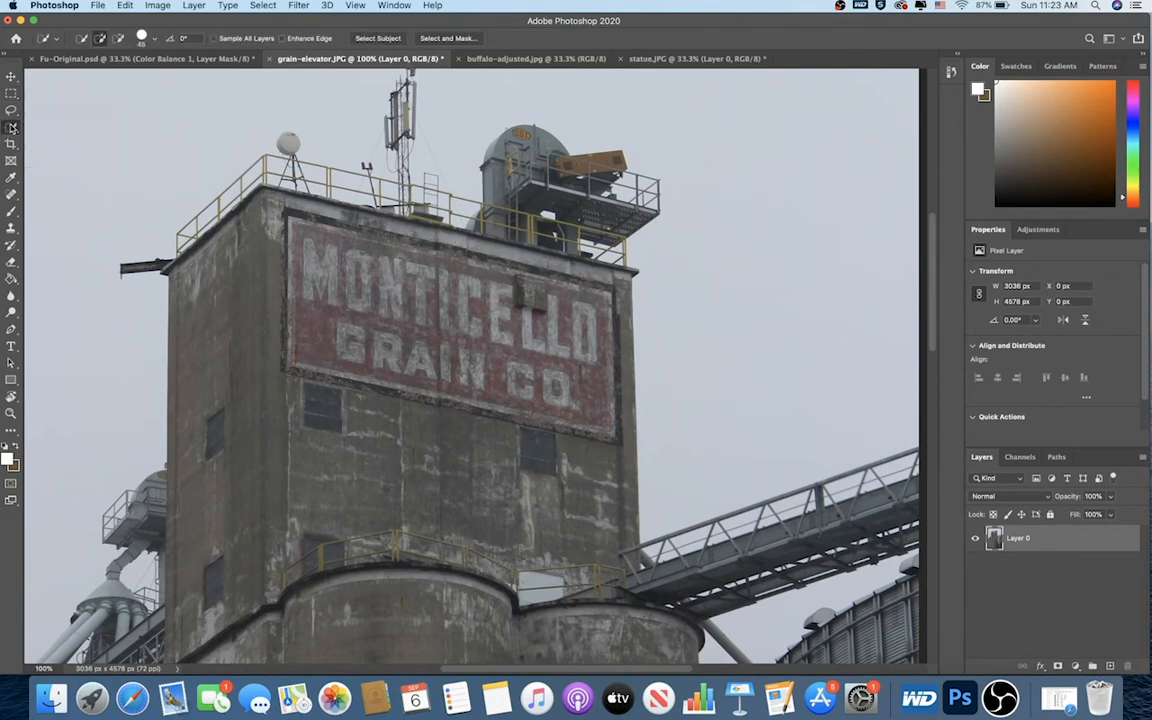
left_click(11, 330)
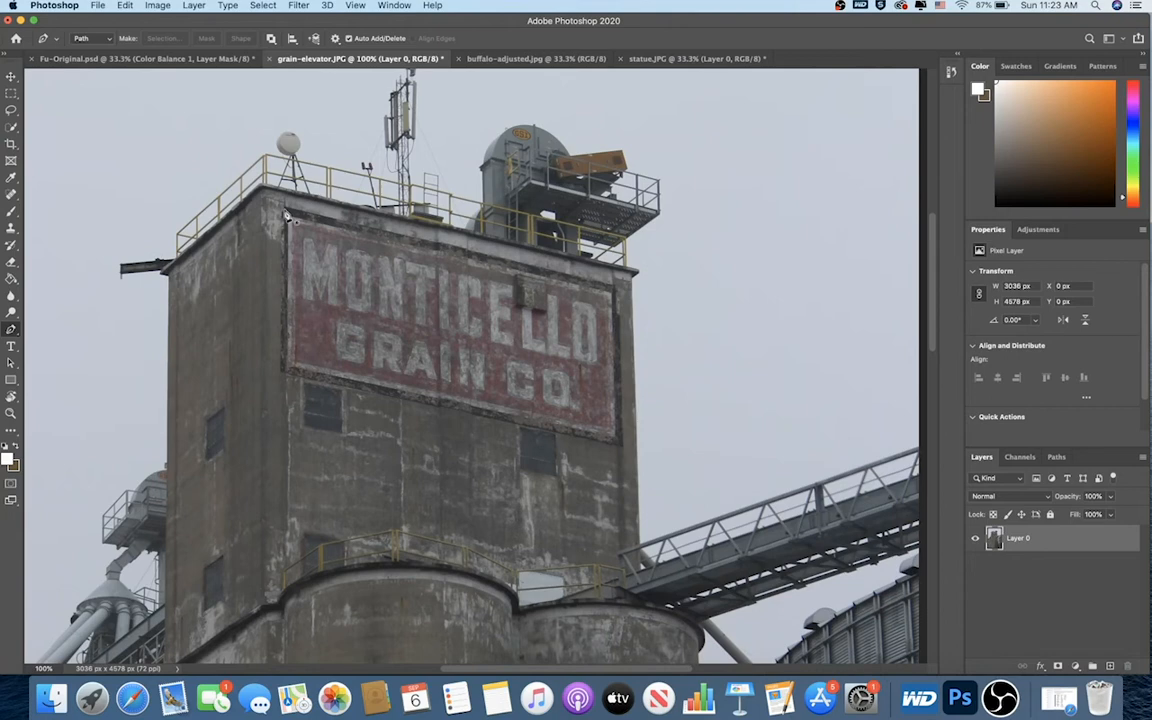
left_click(286, 212)
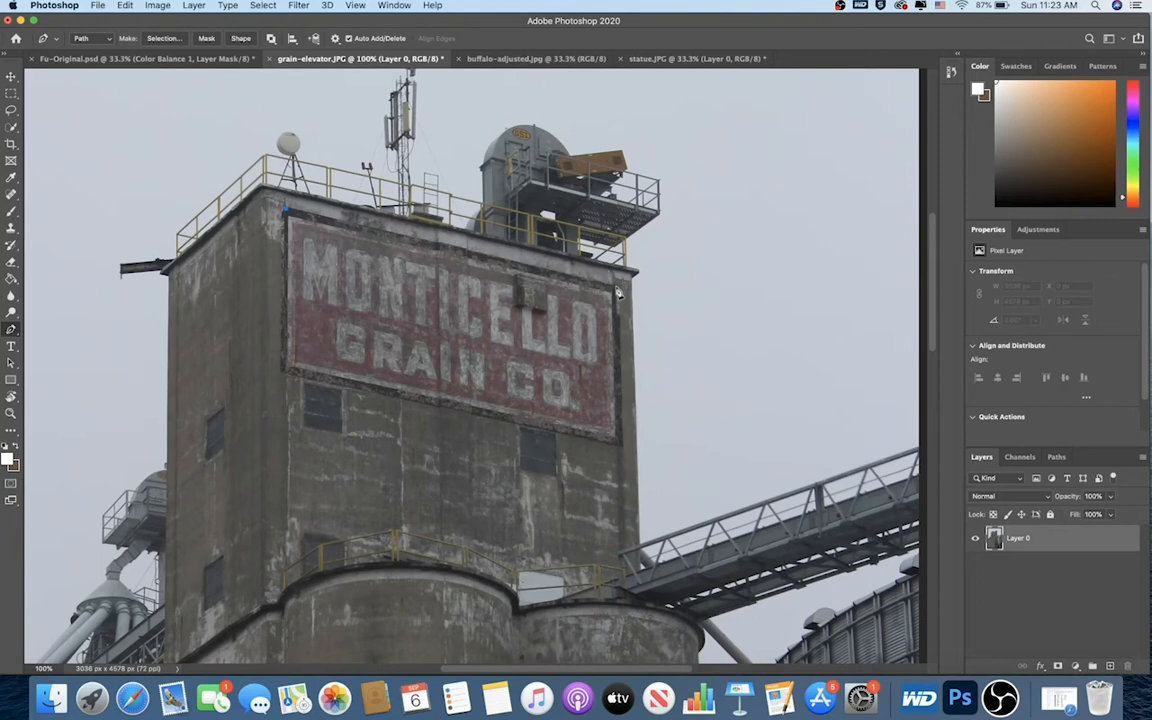
left_click(617, 288)
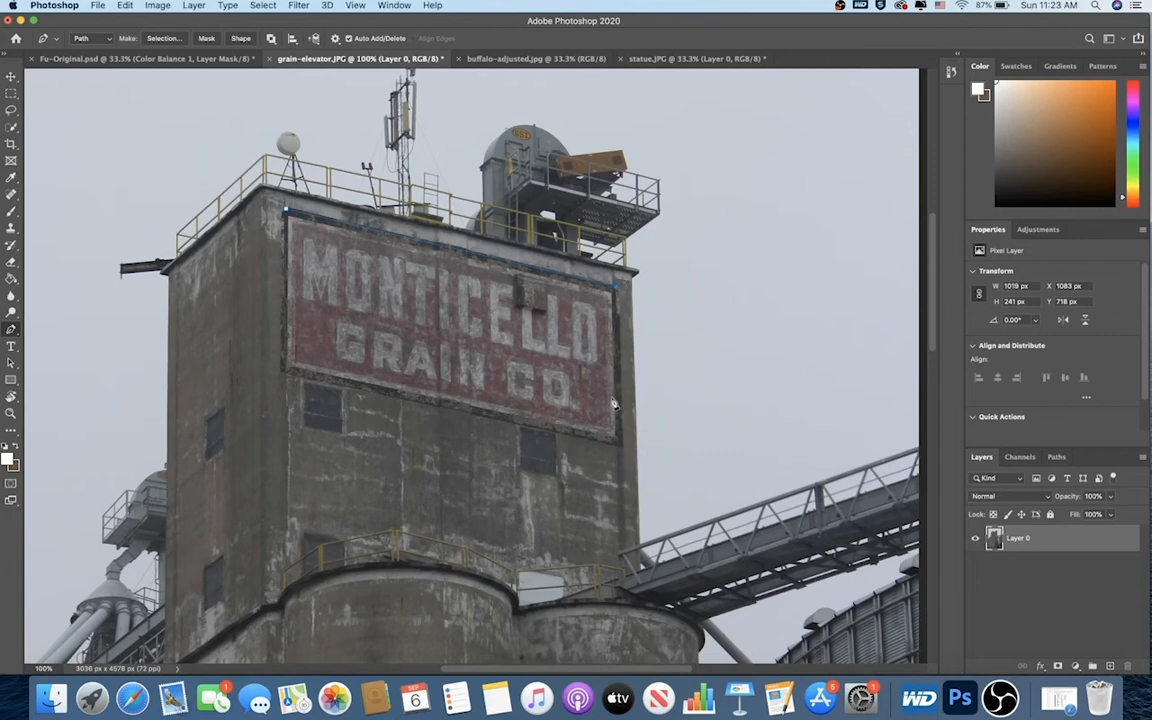
left_click(620, 447)
left_click(284, 378)
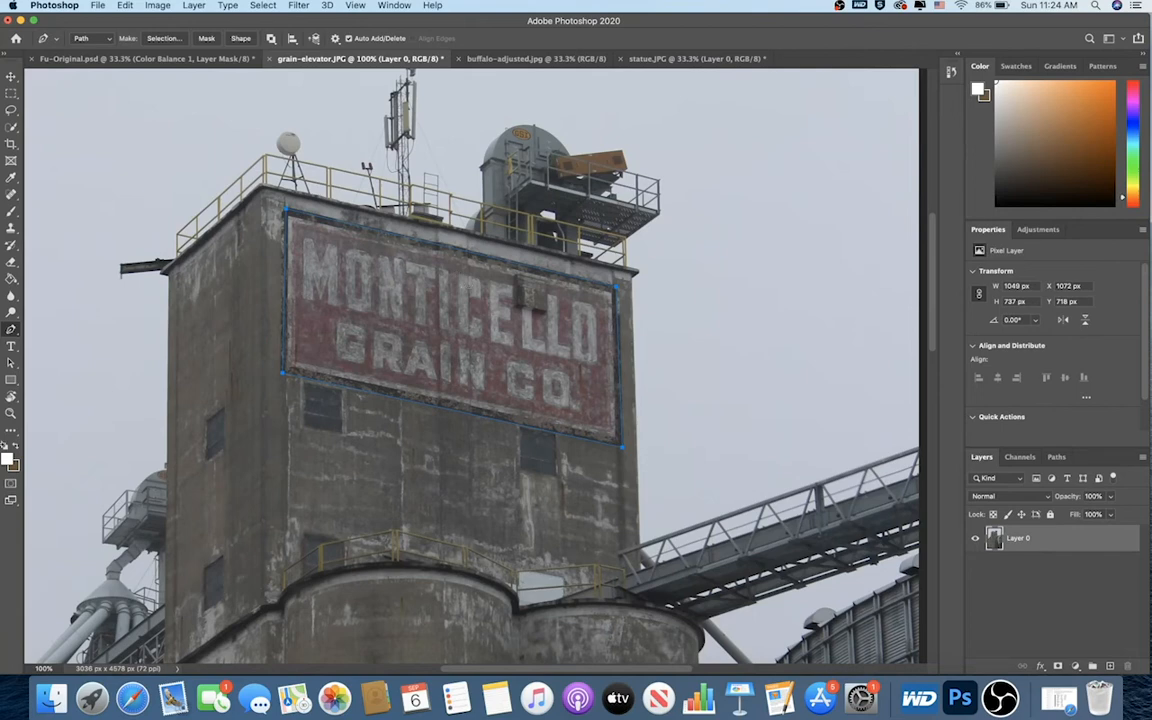
Convert the sign's path into a new anti-aliased selection with a feather radius of 0 pixels
right_click(477, 306)
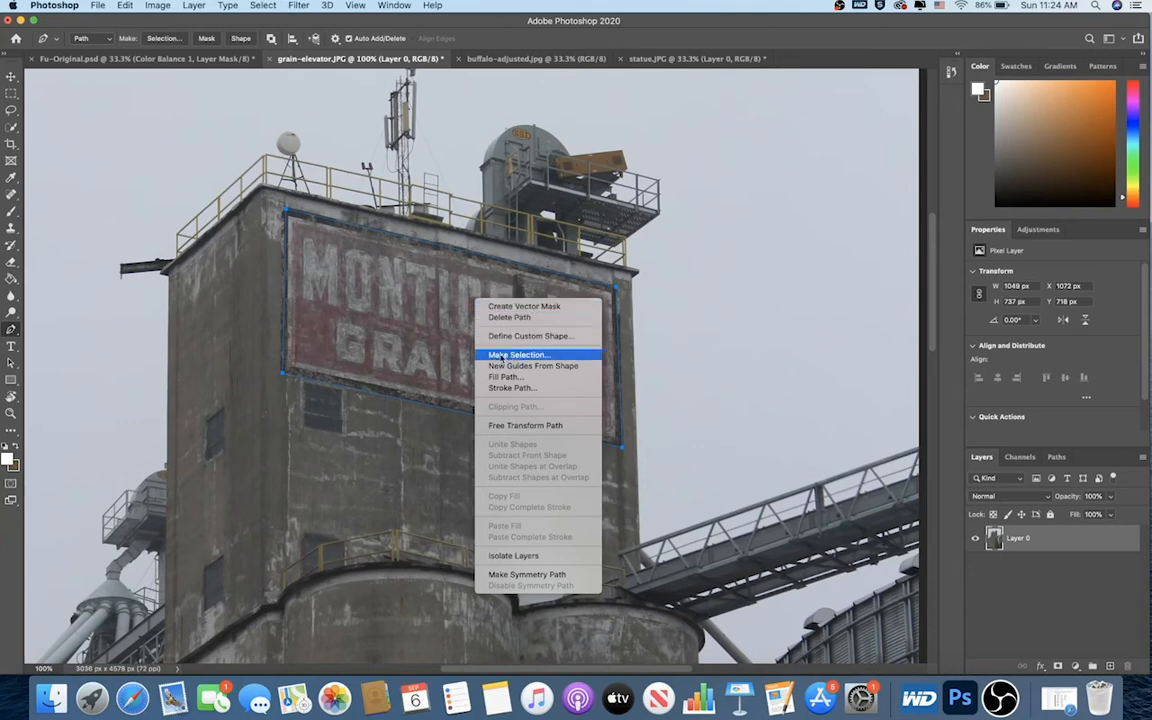
left_click(578, 357)
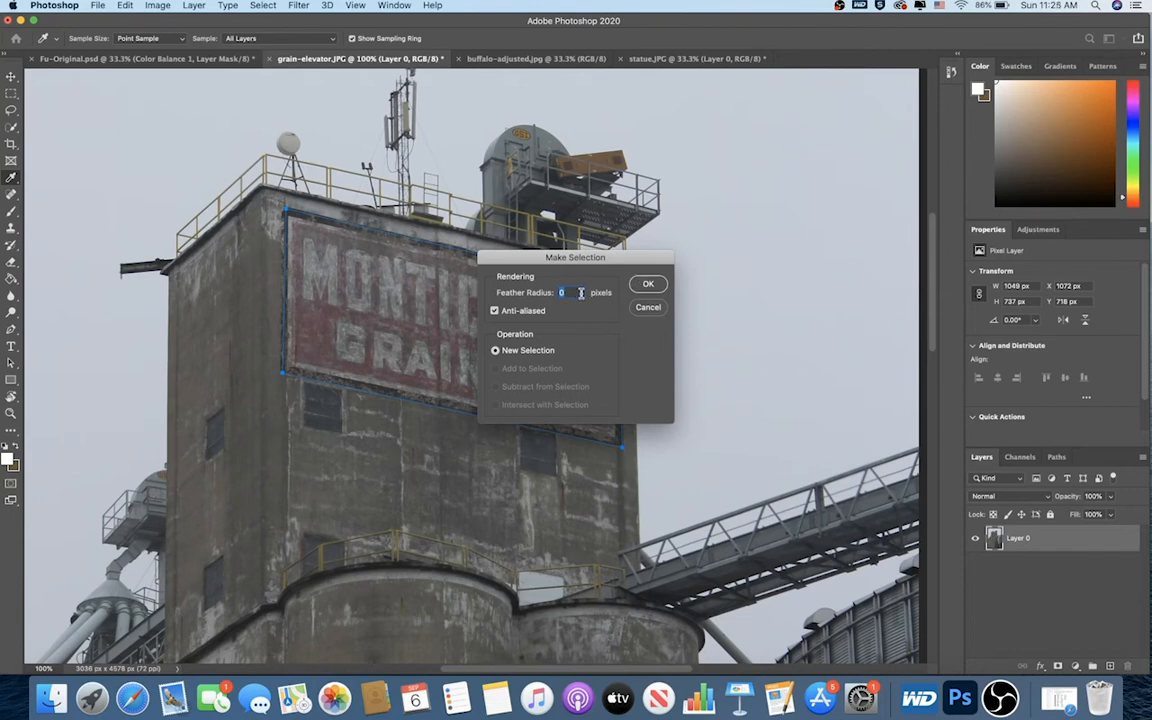
left_click(648, 285)
left_click(648, 285)
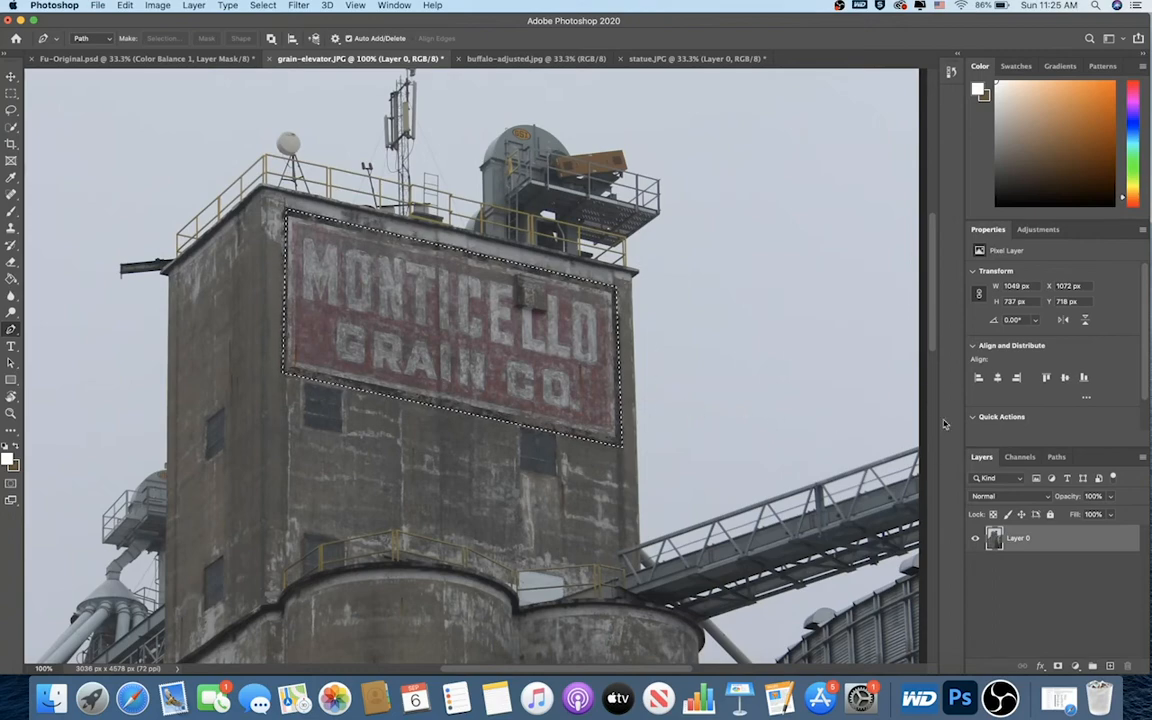
key("super+minus")
key("super+minus")
scroll(848, 440, "down", 5)
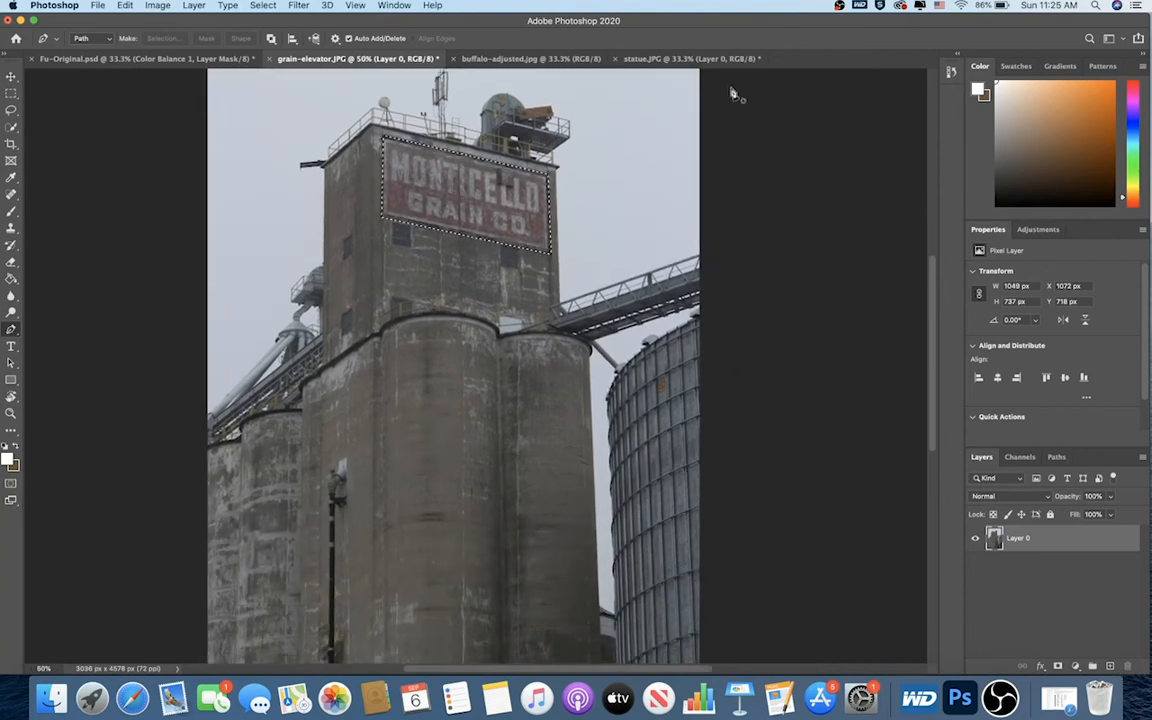
scroll(437, 393, "up", 3)
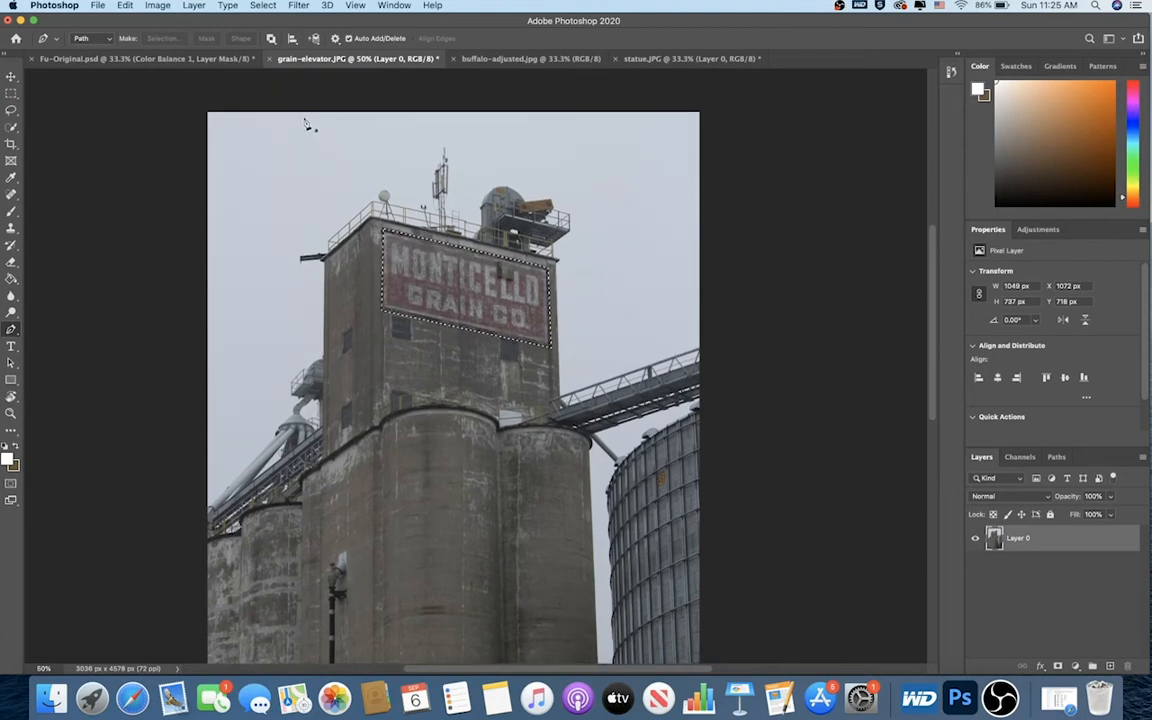
Invert the sign selection and add a Black & White adjustment layer that covers everything except the sign
left_click(262, 6)
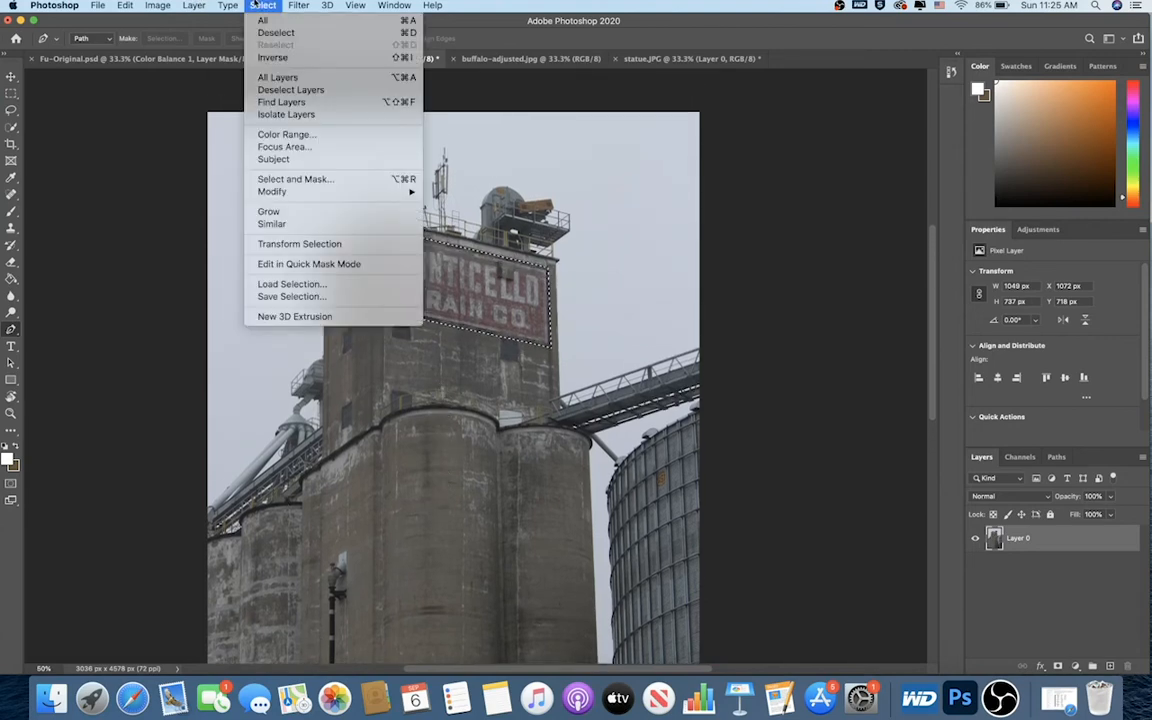
left_click(270, 57)
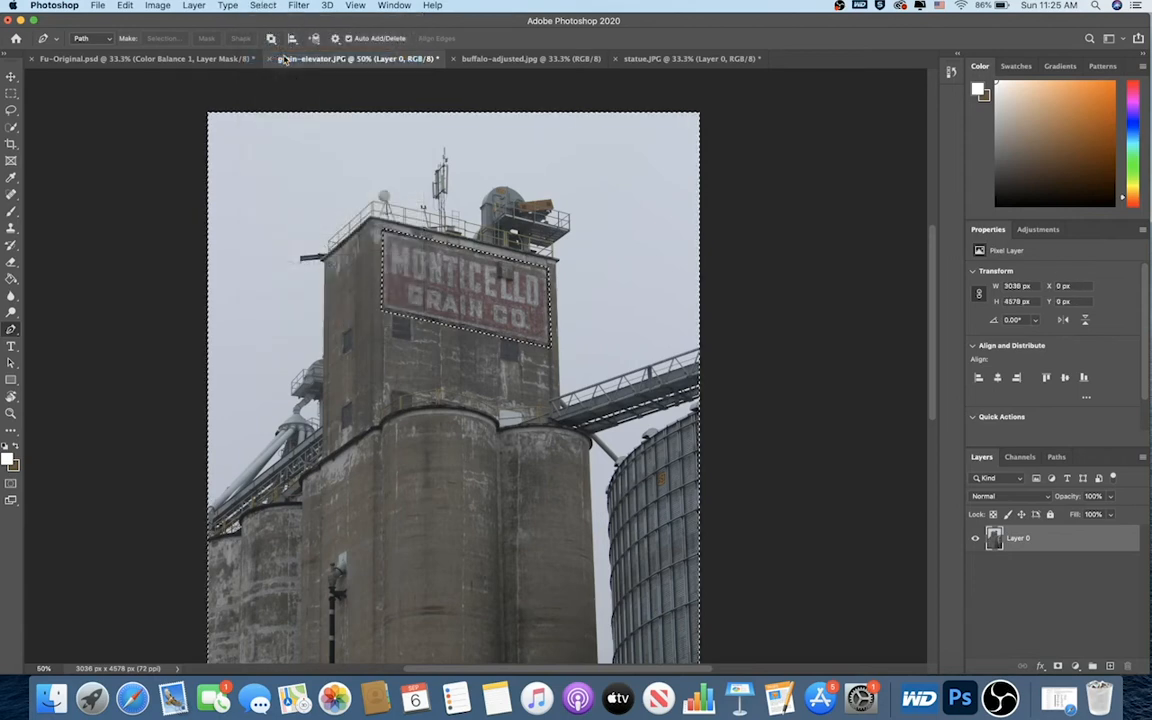
left_click(1076, 666)
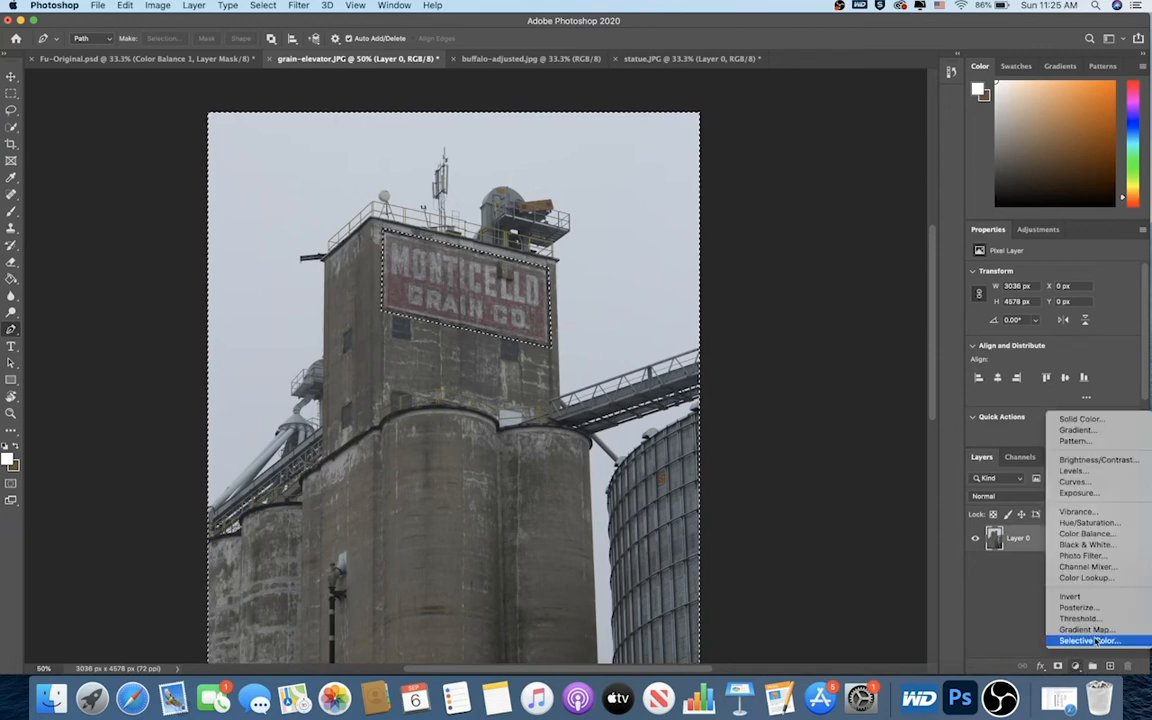
left_click(1098, 546)
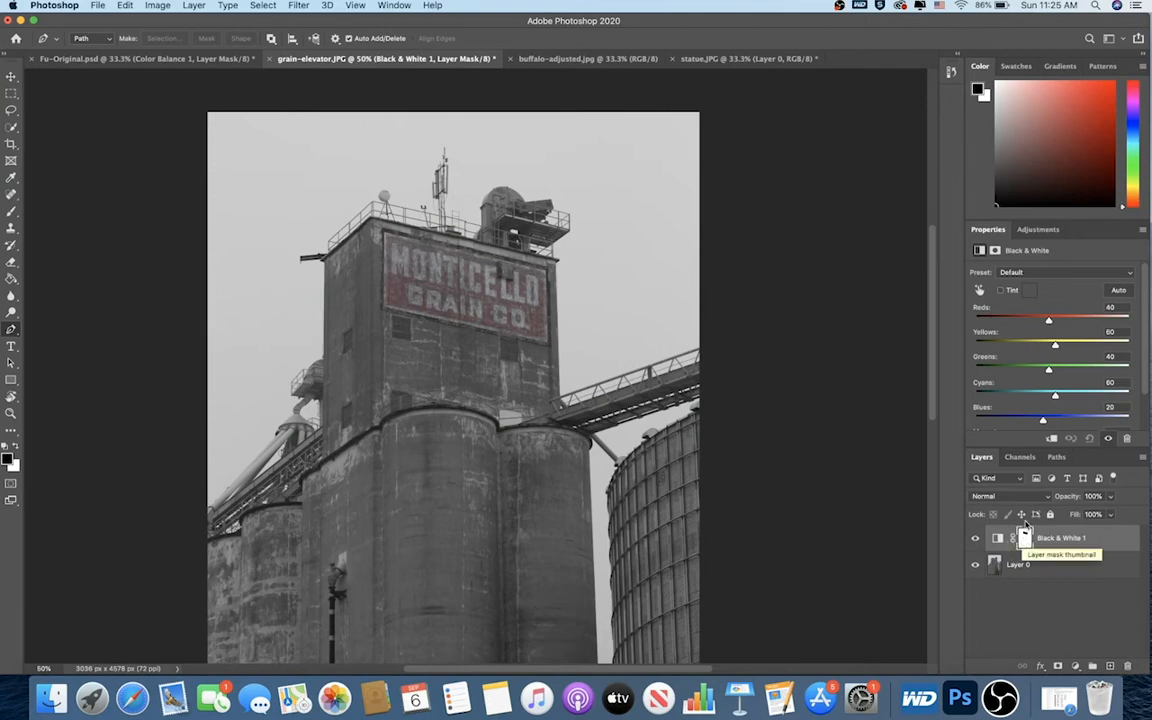
Set the Black & White layer to Reds 16, Yellows 157, Greens 52, Cyans -89, Blues 151 and Magentas 136
mouse_move(1047, 321)
left_mouse_down()
mouse_move(1015, 321)
mouse_move(1056, 322)
mouse_move(1027, 321)
mouse_move(1043, 323)
left_mouse_up()
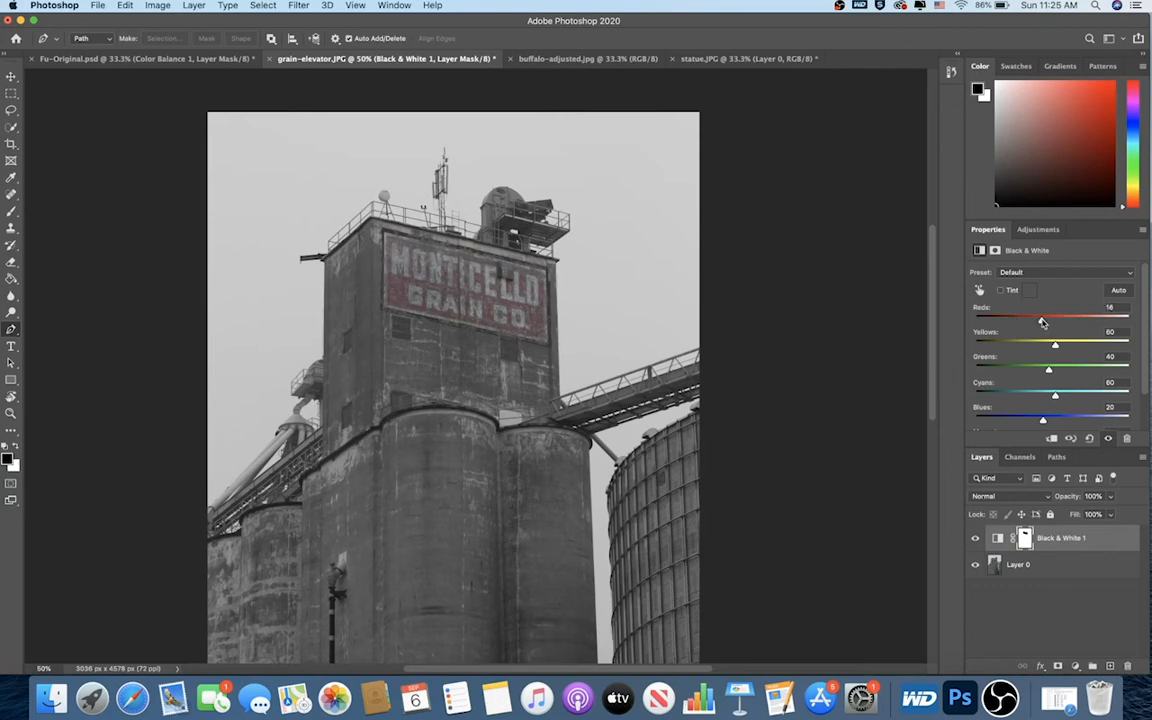
mouse_move(1049, 372)
left_mouse_down()
mouse_move(995, 373)
mouse_move(1075, 375)
mouse_move(1053, 372)
left_mouse_up()
left_click_drag(1046, 424, 1012, 397)
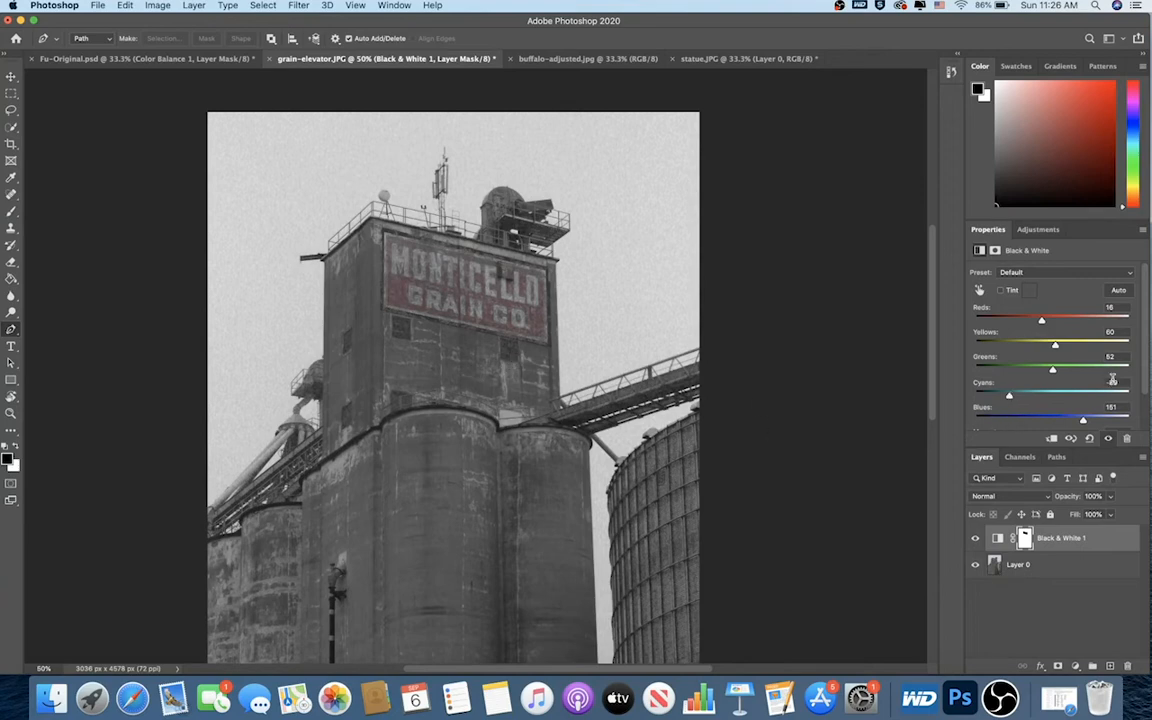
scroll(1119, 411, "down", 2)
left_click_drag(1061, 405, 1080, 400)
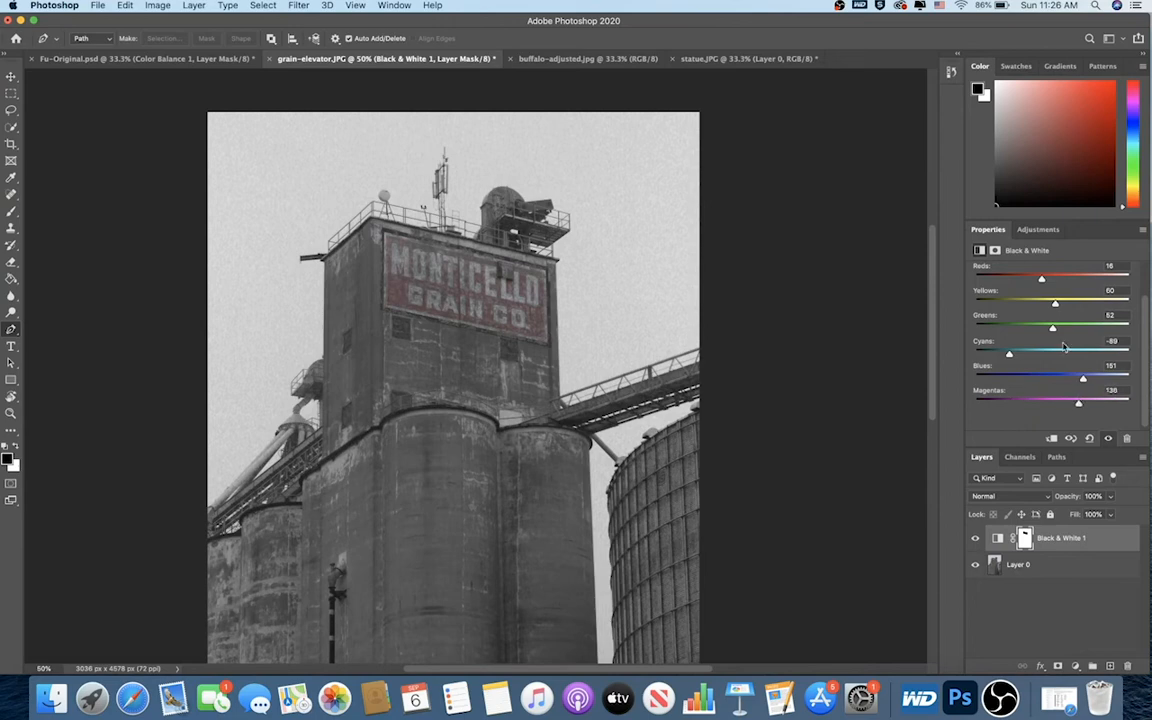
left_click_drag(1060, 305, 1087, 306)
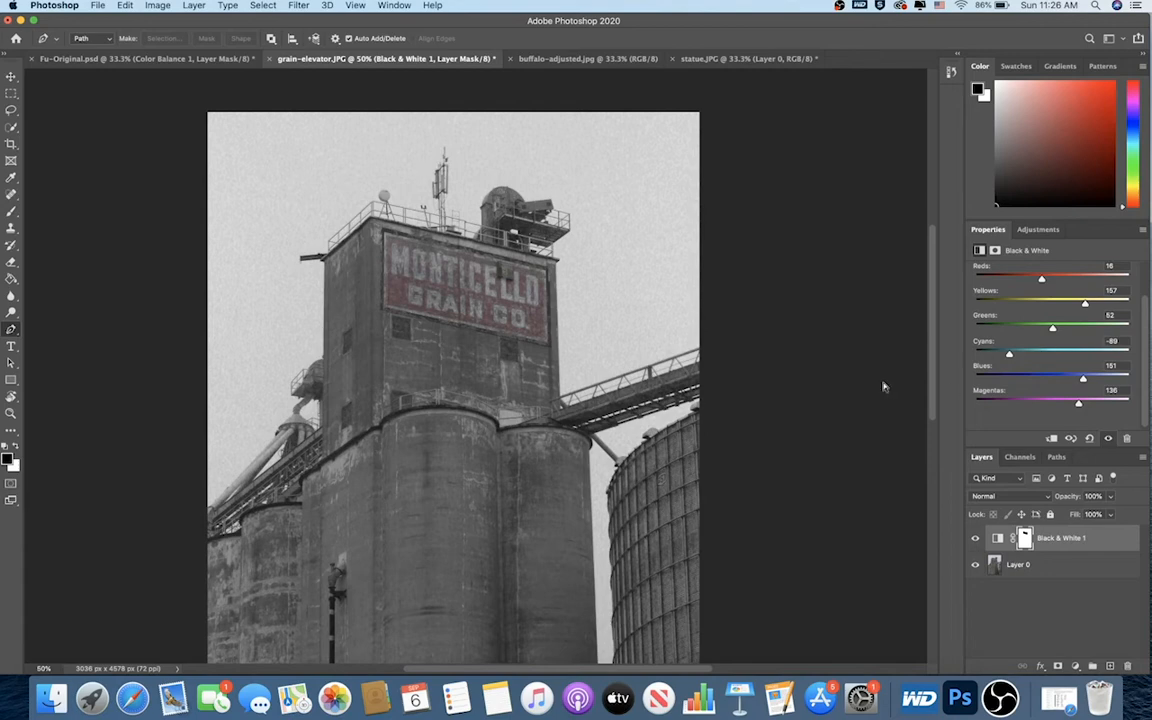
Compare the whole grain elevator photo with the Black & White 1 layer hidden and shown
key("super+minus")
key("super+minus")
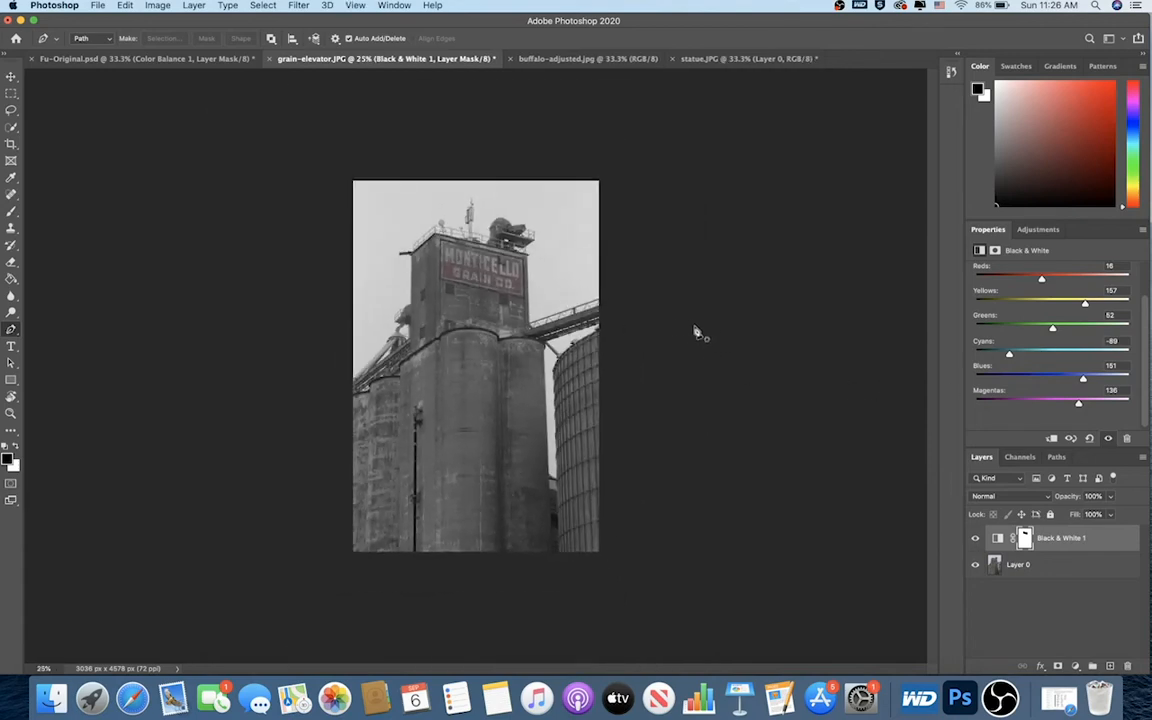
key("super+plus")
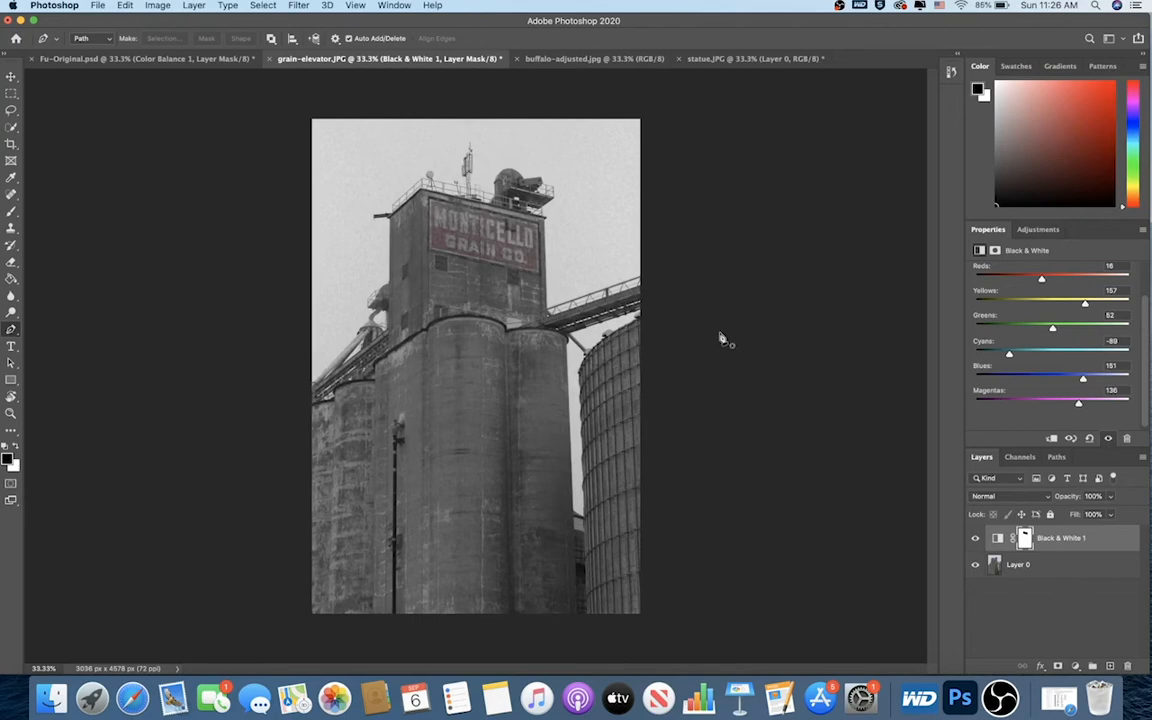
left_click(975, 539)
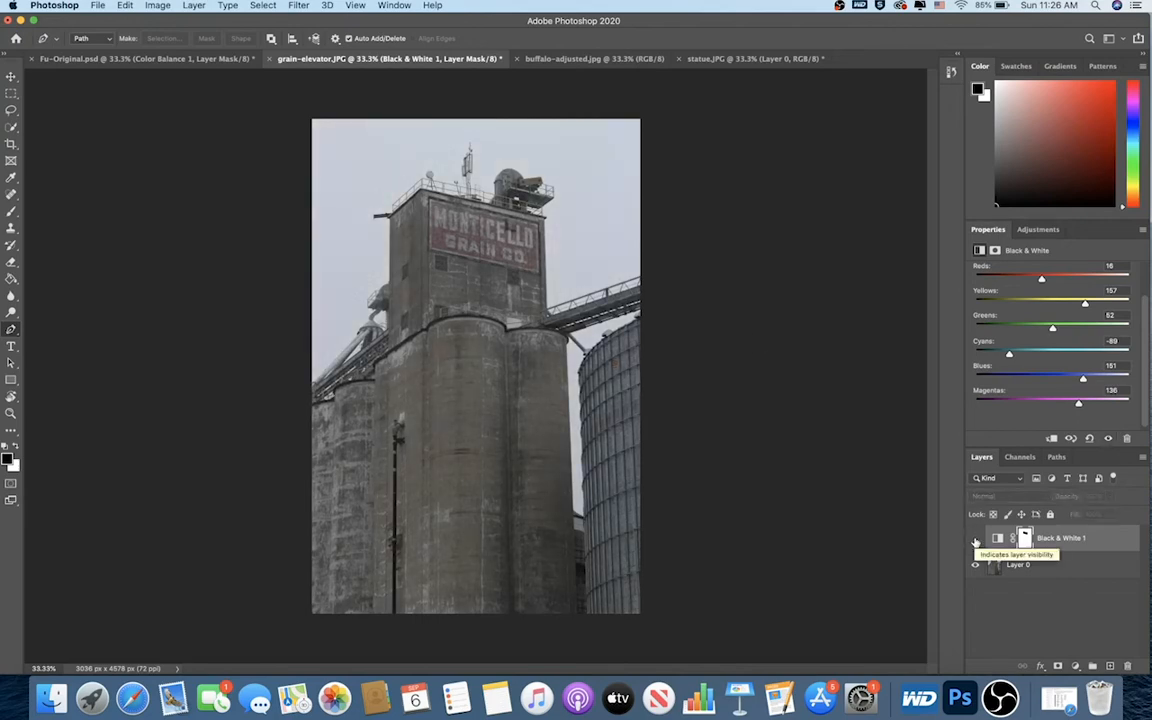
left_click(976, 541)
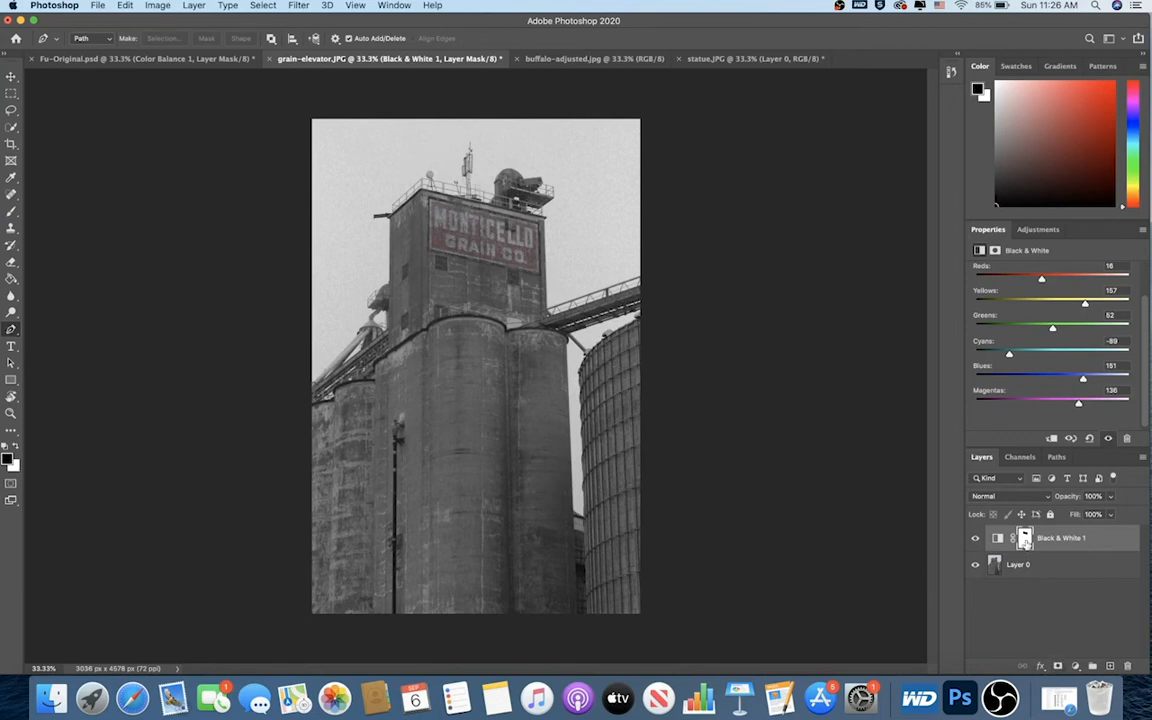
Load the Black & White 1 layer mask as a selection and invert it to select only the sign
right_click(1025, 542)
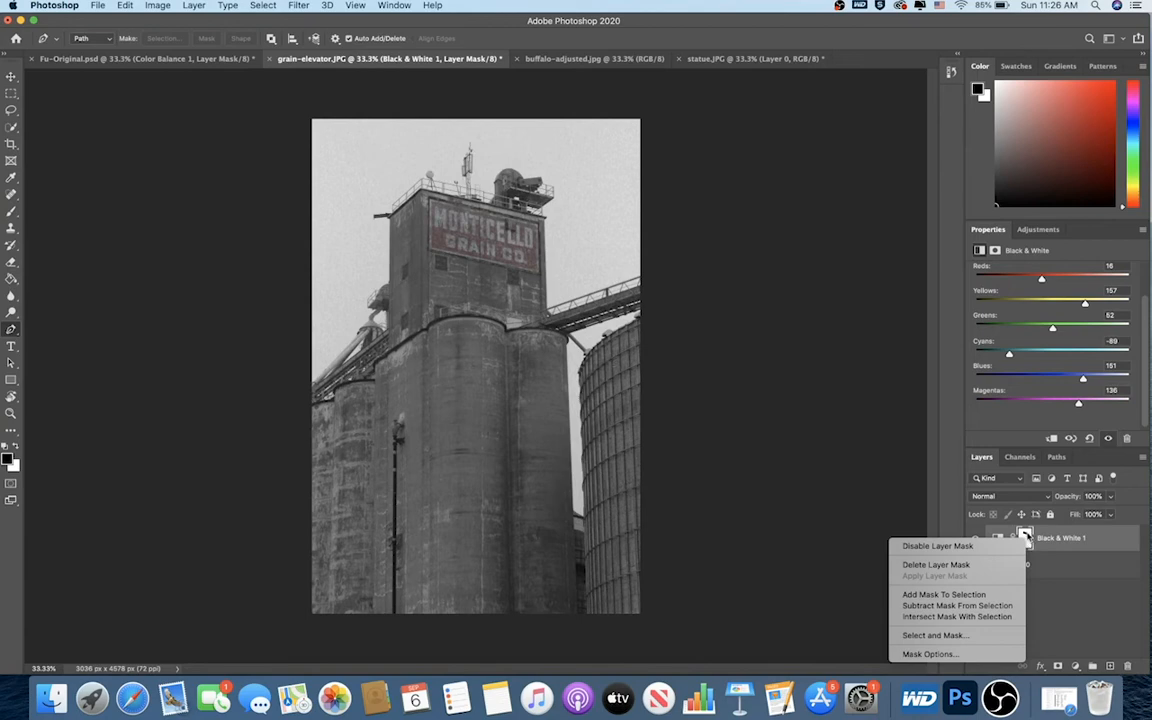
left_click(982, 595)
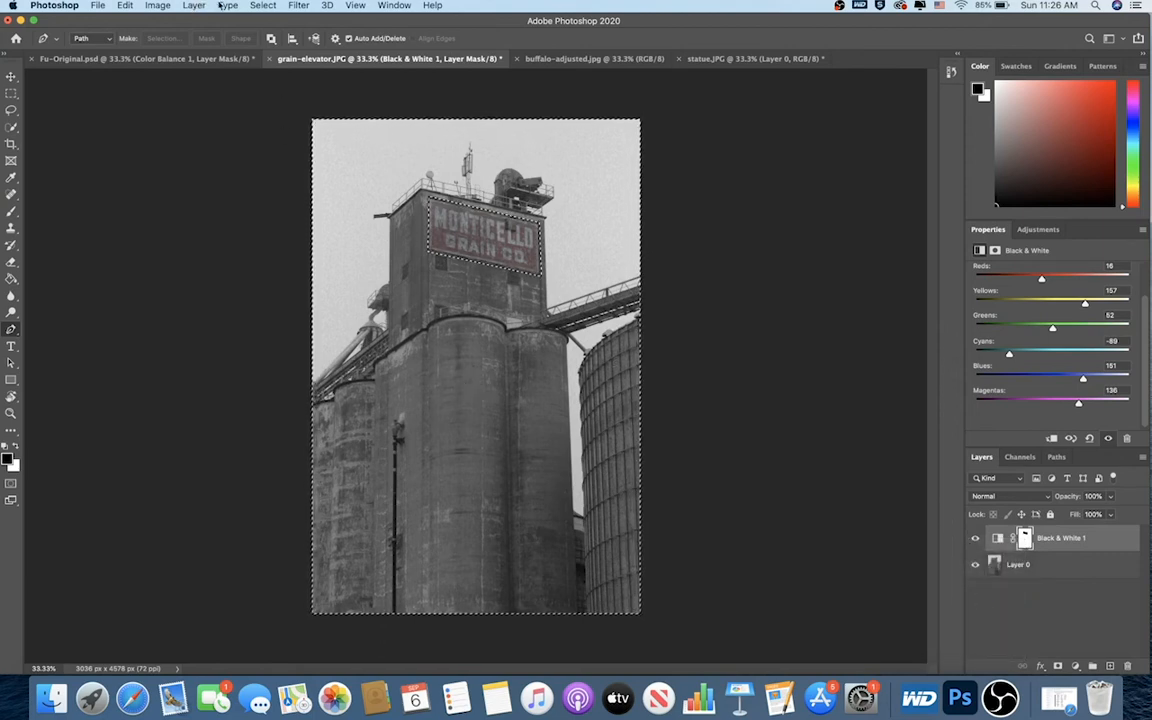
left_click(266, 5)
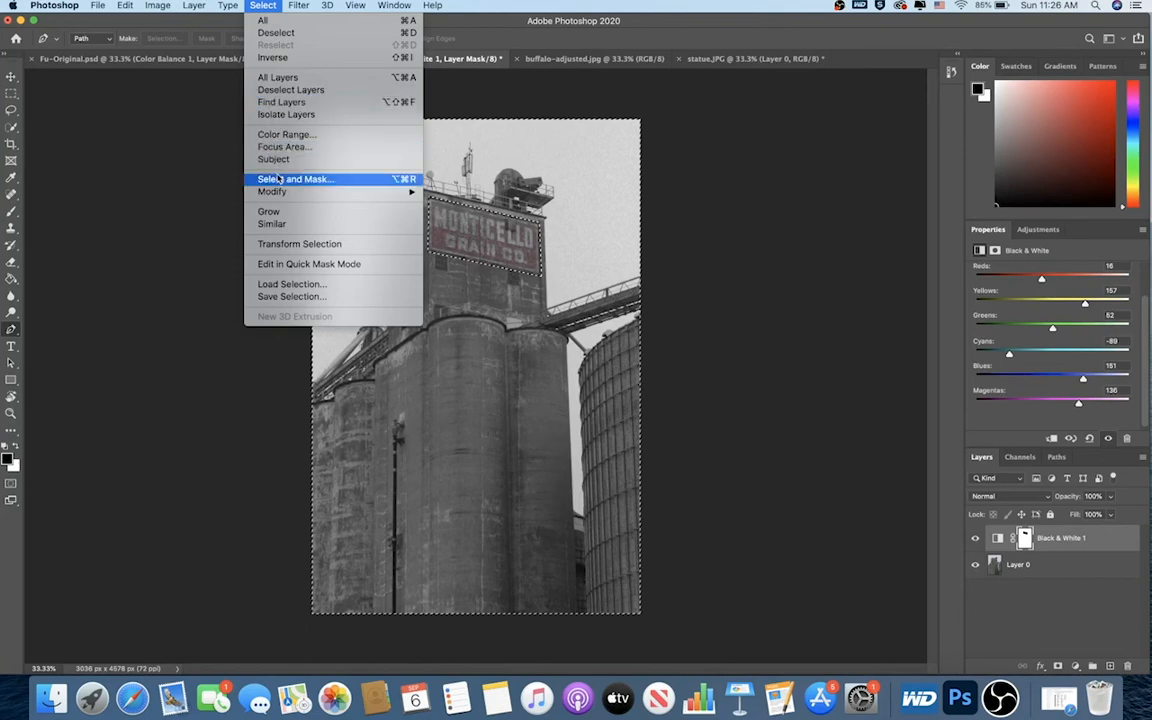
left_click(272, 57)
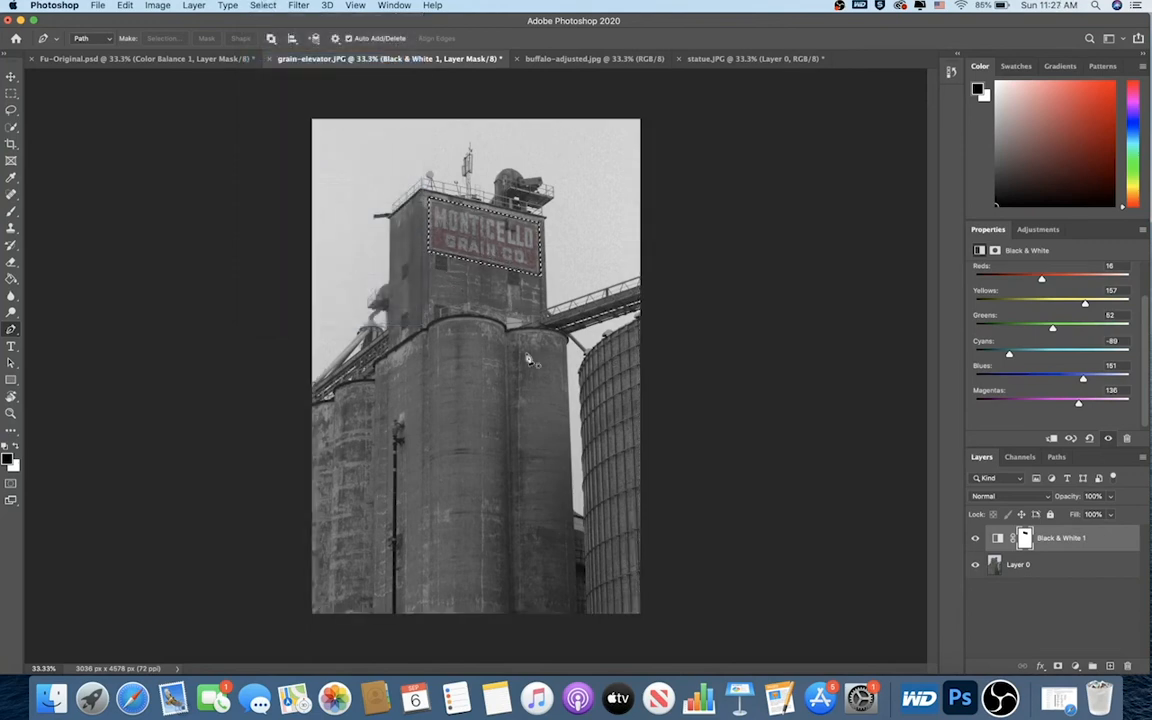
left_click(263, 5)
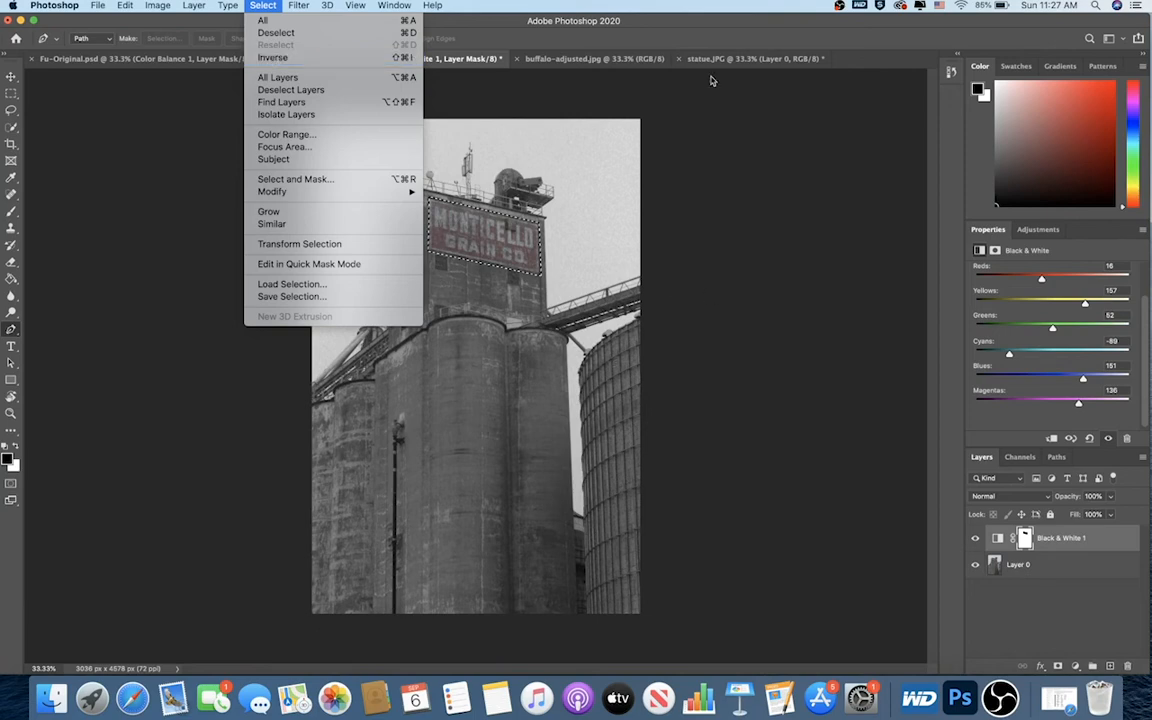
left_click(698, 36)
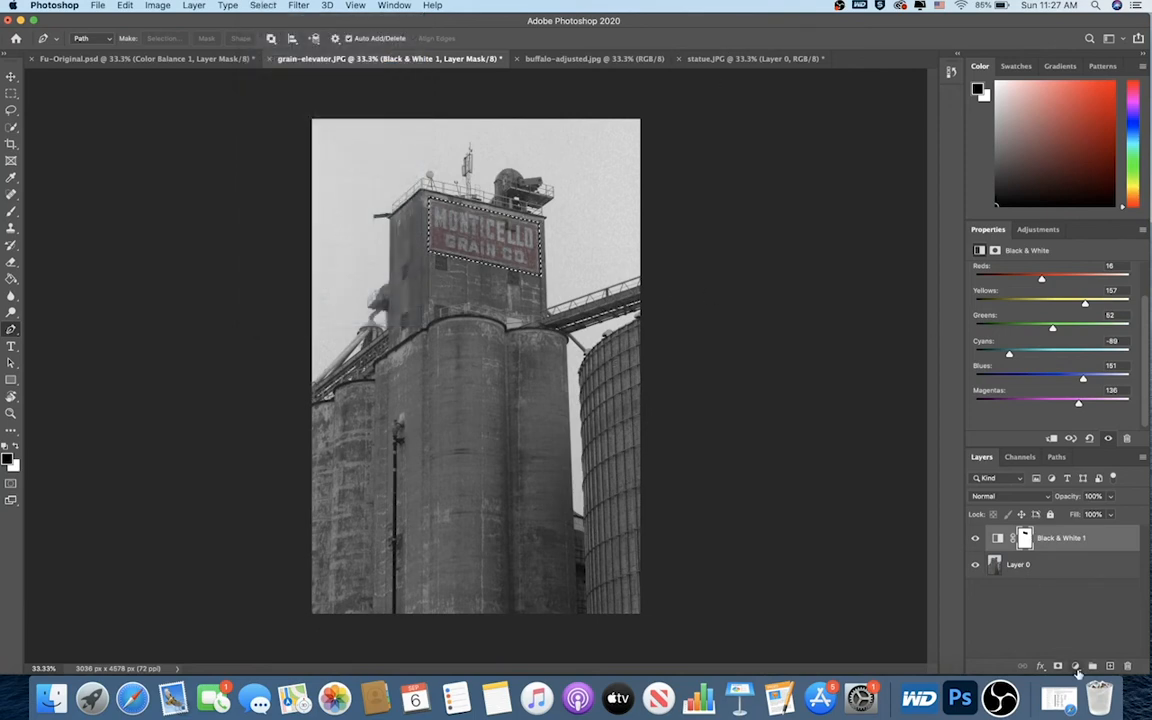
Add a Hue/Saturation adjustment layer for the selected sign with Hue +23, Saturation +60 and Lightness +1
left_click(1076, 667)
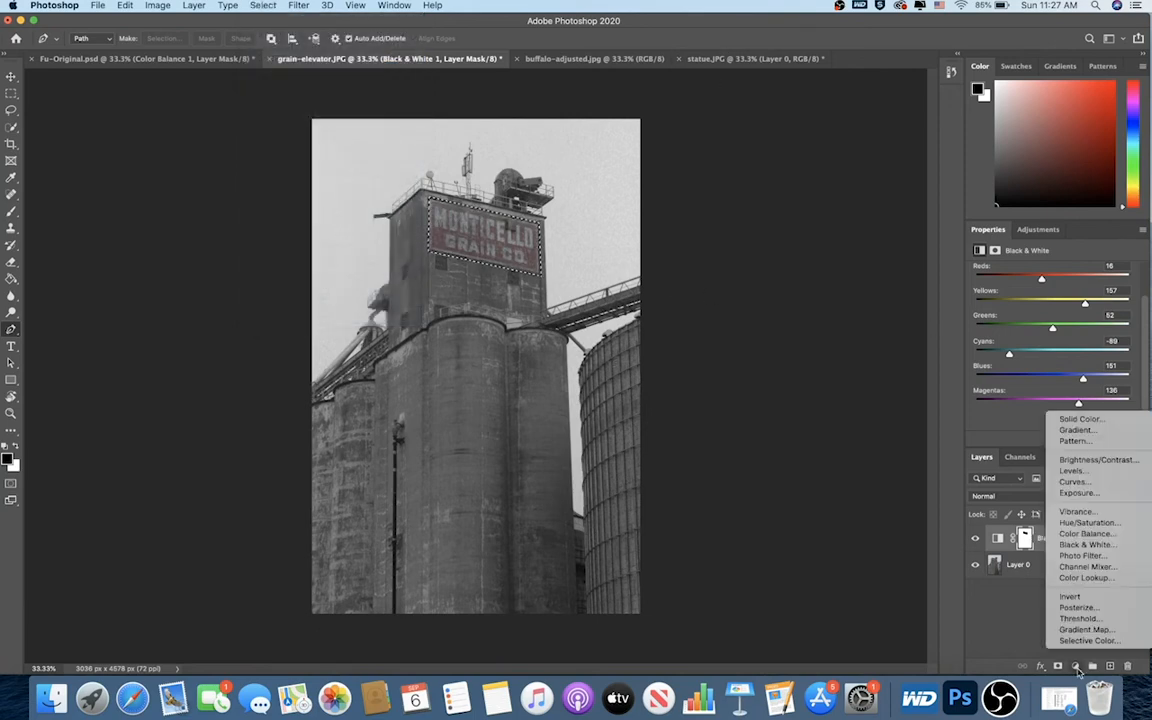
left_click(1087, 522)
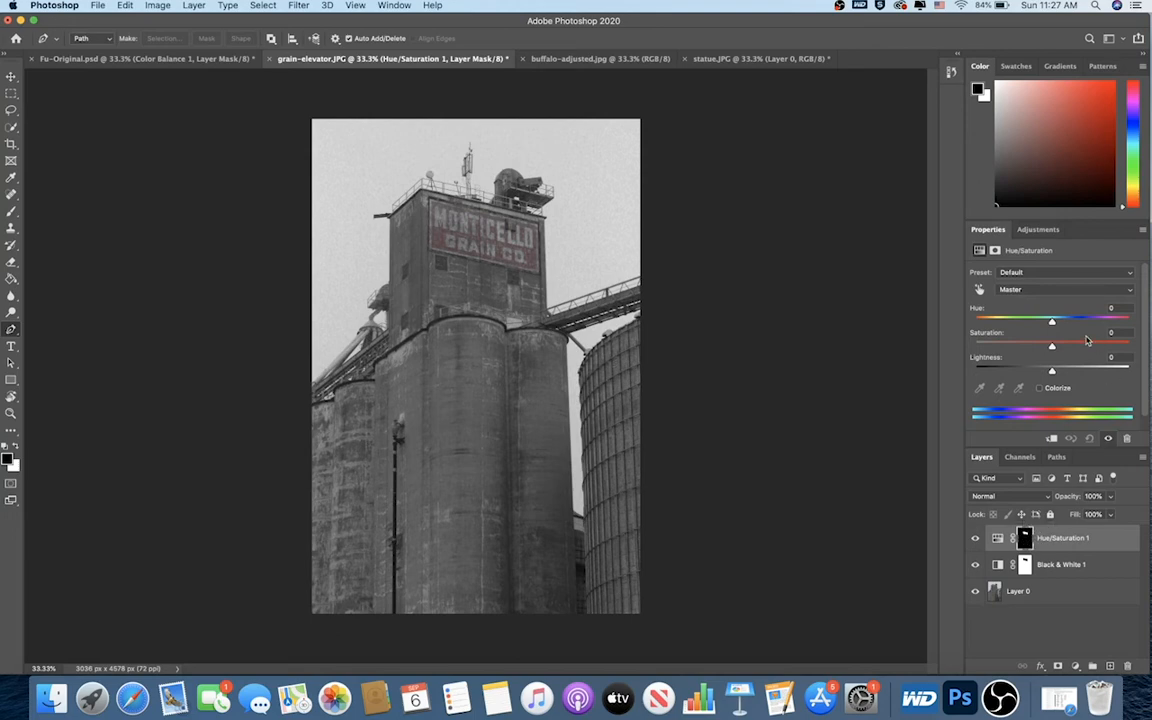
mouse_move(1052, 348)
left_mouse_down()
mouse_move(1130, 348)
mouse_move(1056, 350)
left_mouse_up()
left_click_drag(1060, 349, 1098, 348)
left_click_drag(1055, 322, 1069, 323)
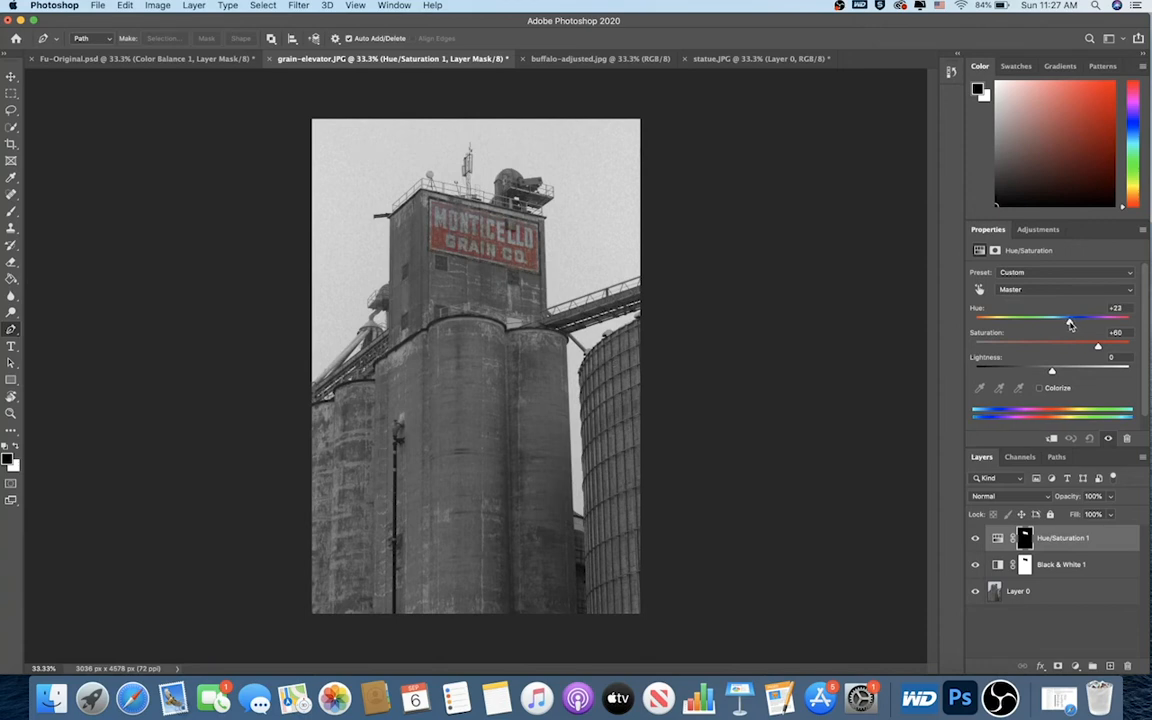
left_click_drag(1052, 371, 1052, 372)
Compare the photo with the Hue/Saturation 1 and Black & White 1 layers hidden and shown
left_click(1026, 628)
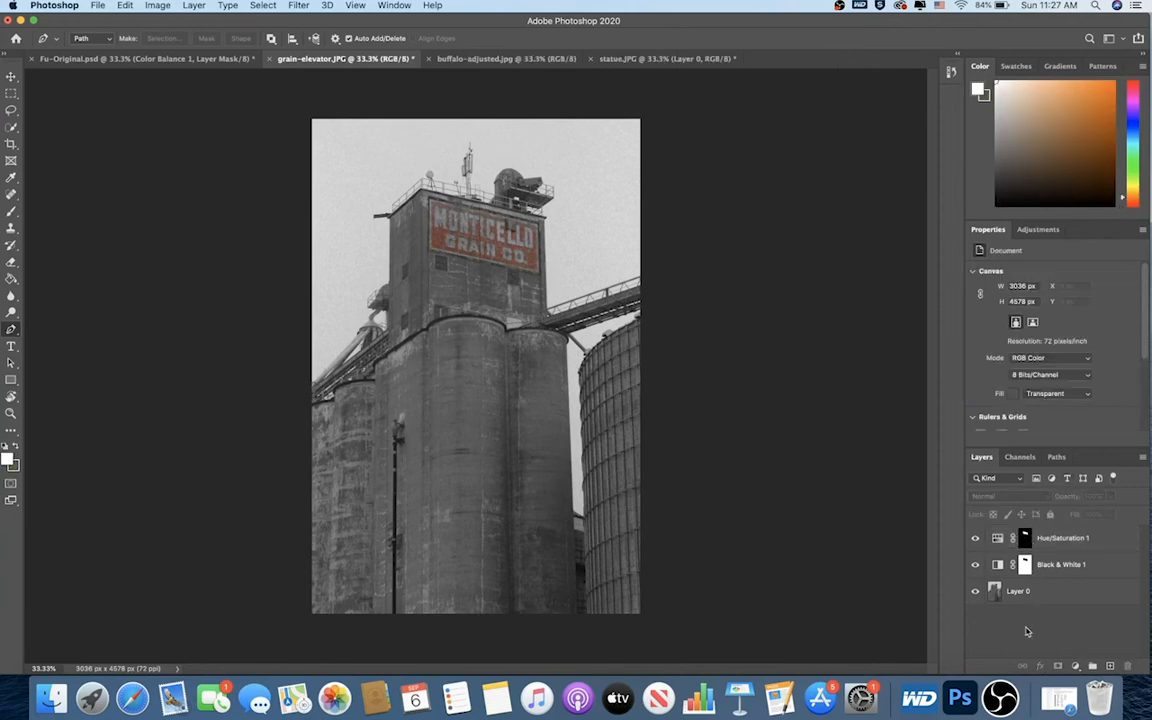
left_click(976, 539)
left_click(977, 564)
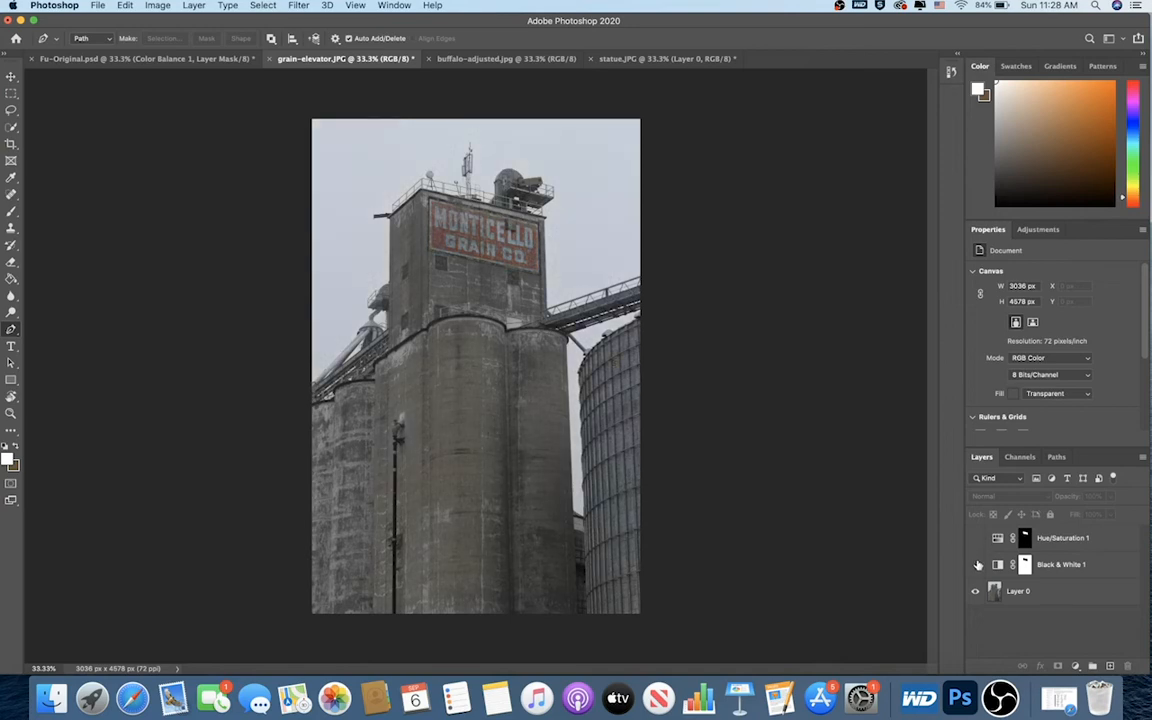
left_click(977, 564)
left_click(976, 539)
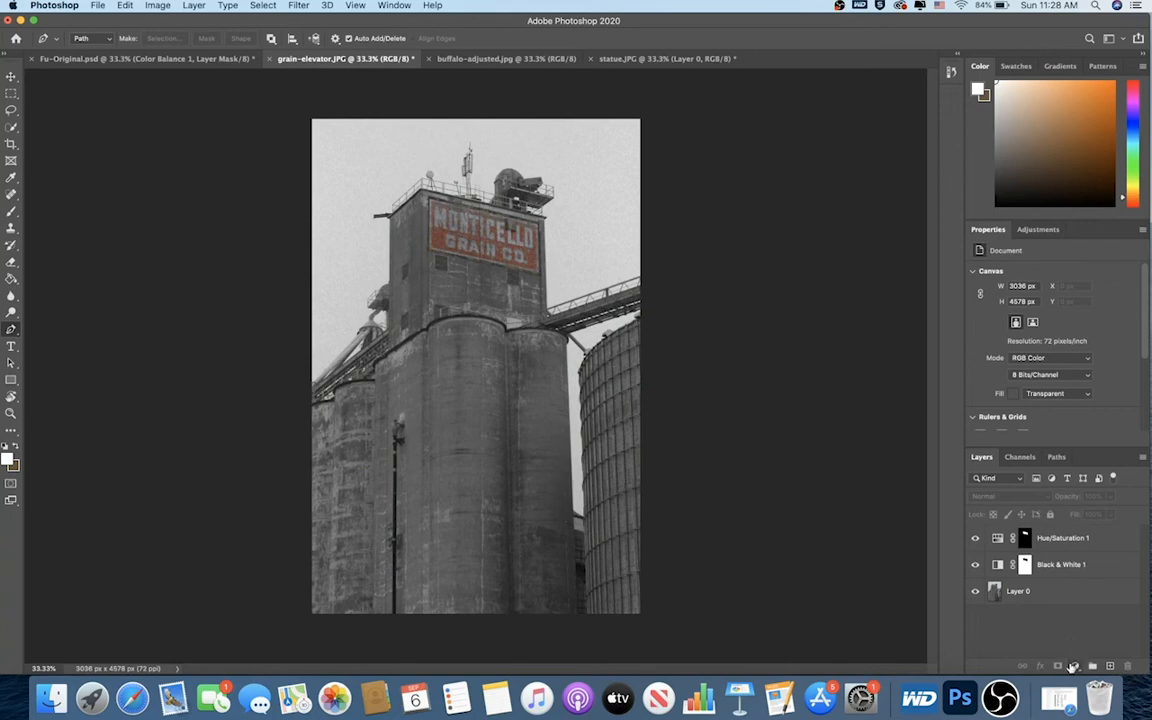
Add a Brightness/Contrast adjustment layer above the others with Brightness 35 and Contrast 52
left_click(1073, 666)
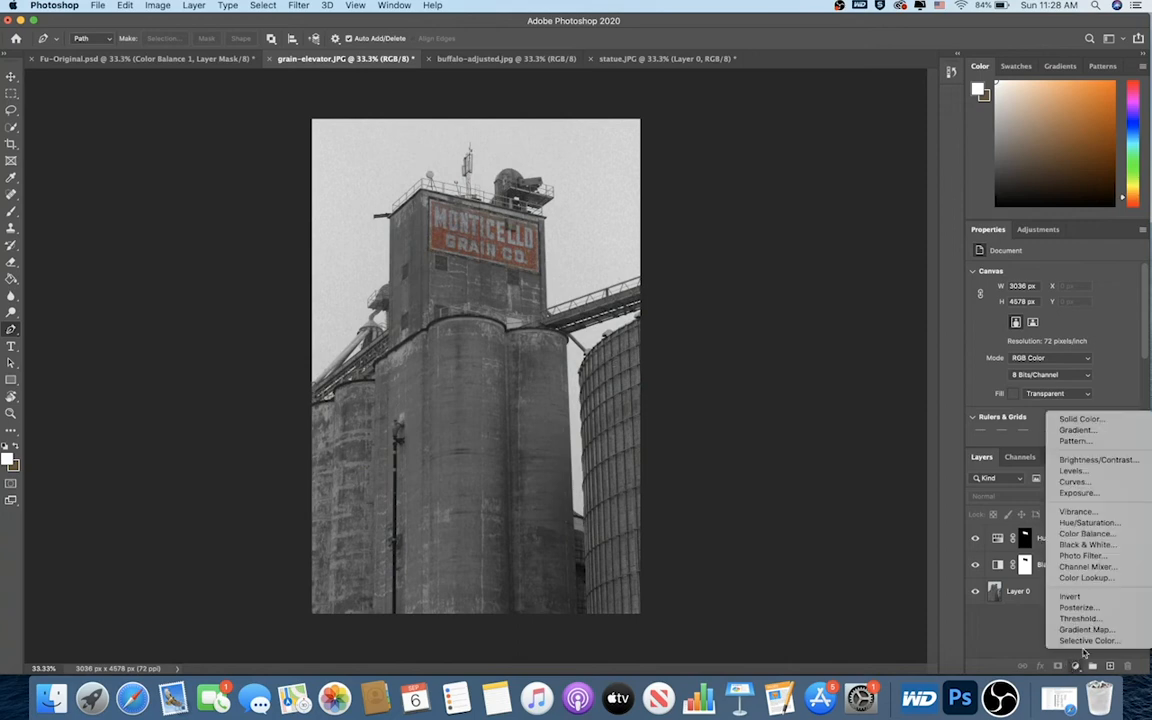
left_click(1097, 460)
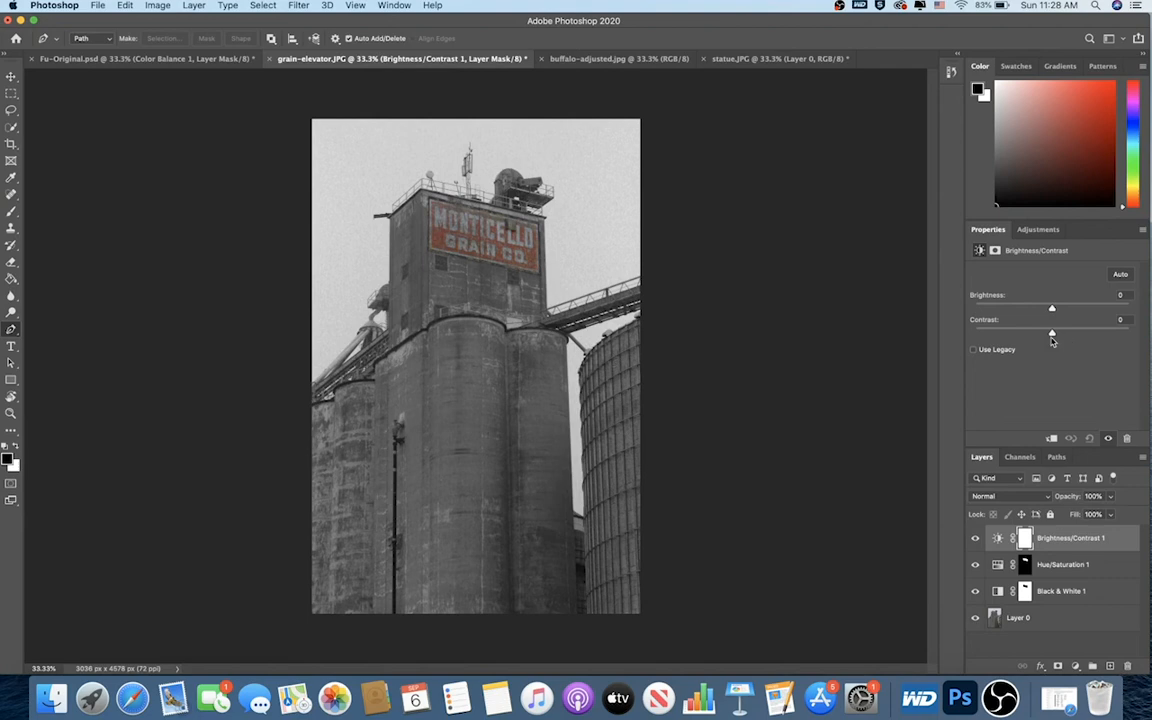
left_click_drag(1052, 335, 1098, 332)
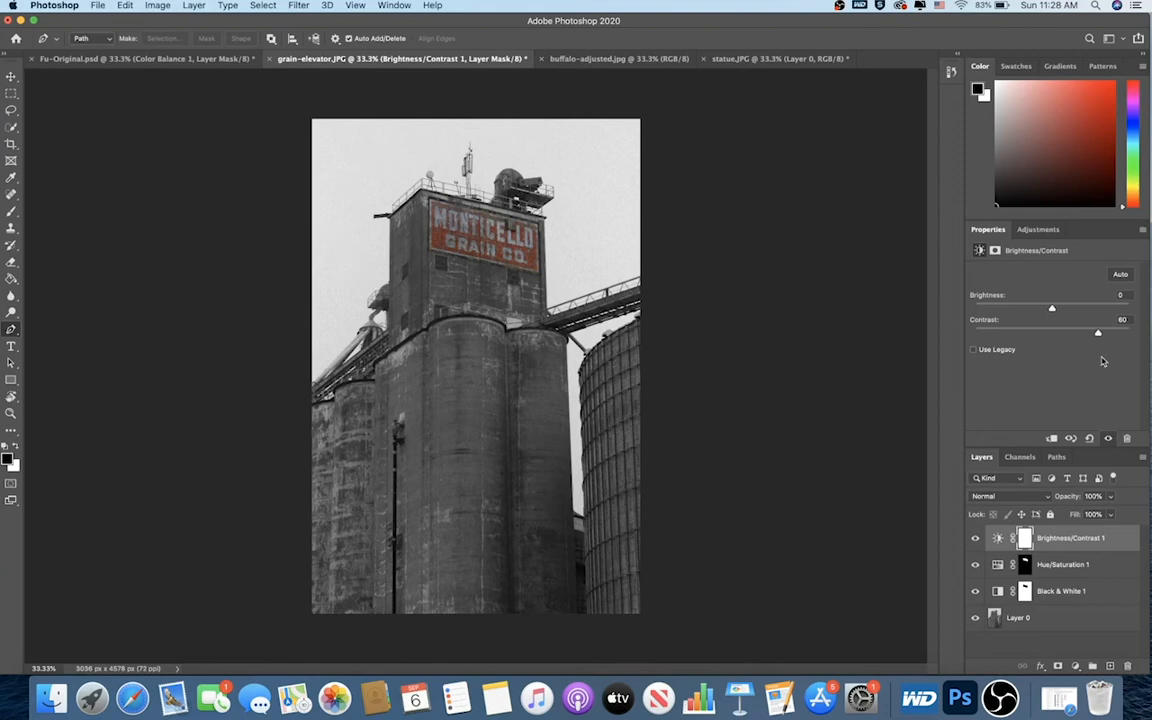
left_click_drag(1052, 310, 1092, 335)
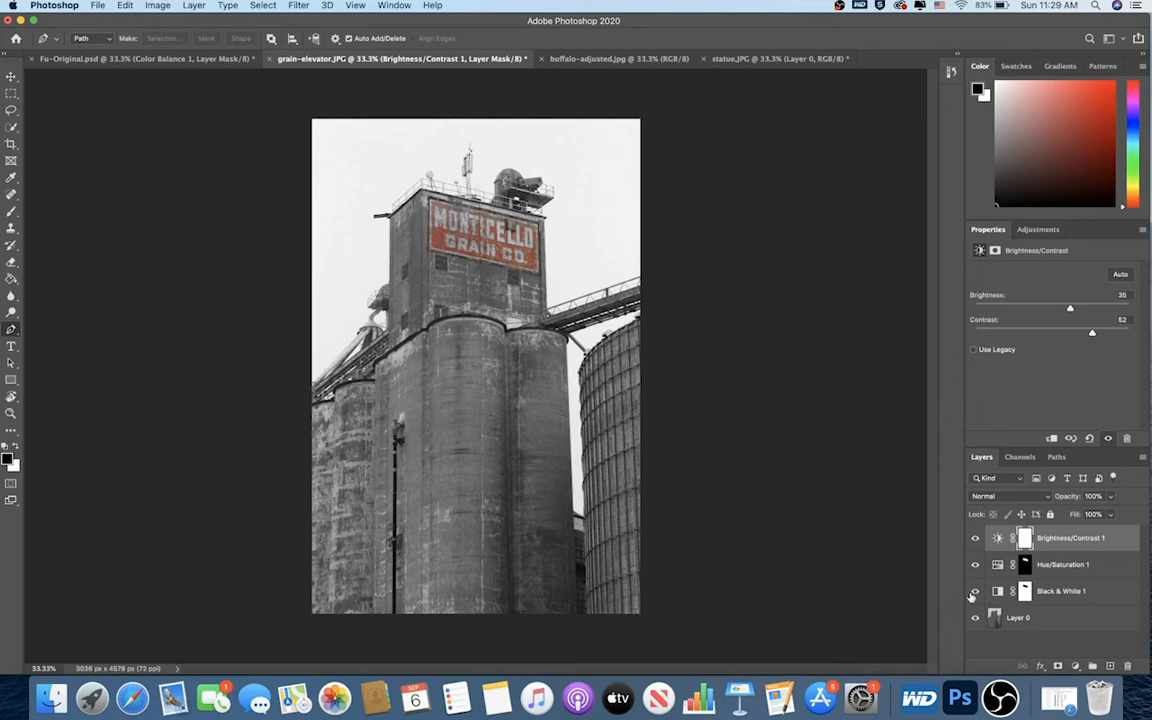
Set the saturation of the sign's Hue/Saturation 1 layer to +43
left_click(997, 566)
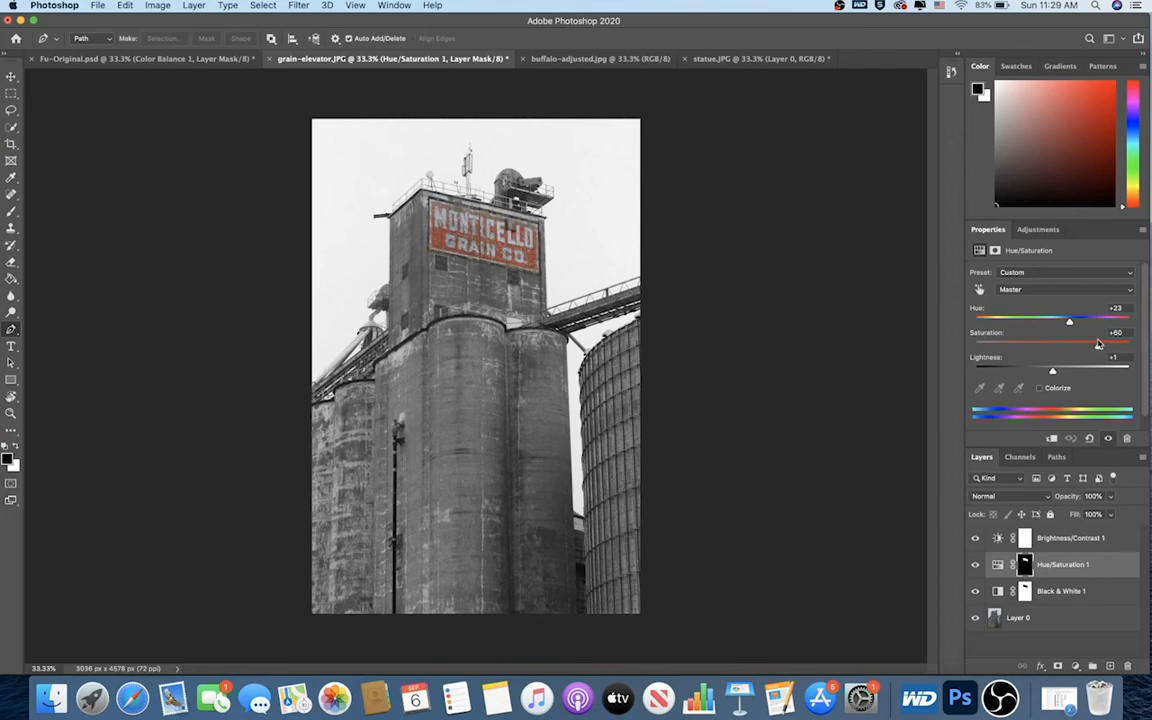
left_click_drag(1098, 346, 1087, 349)
Crop the photo more tightly around the grain elevator to about 2607 x 4073 px
left_click(11, 92)
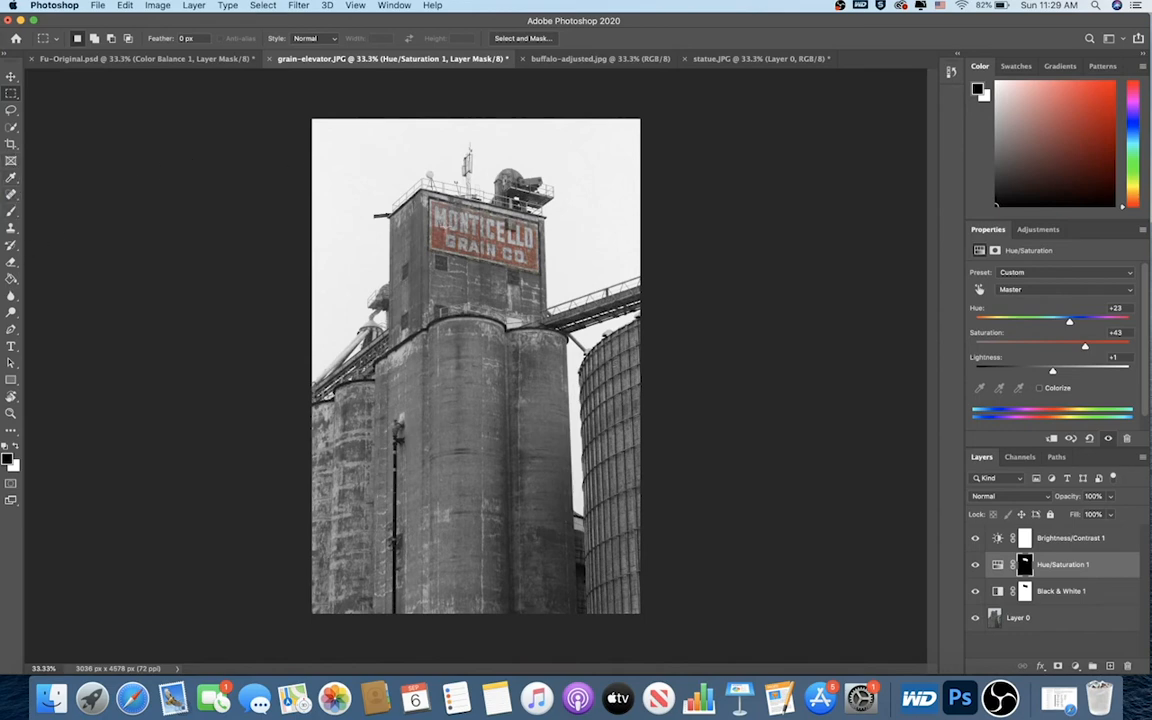
left_click(11, 145)
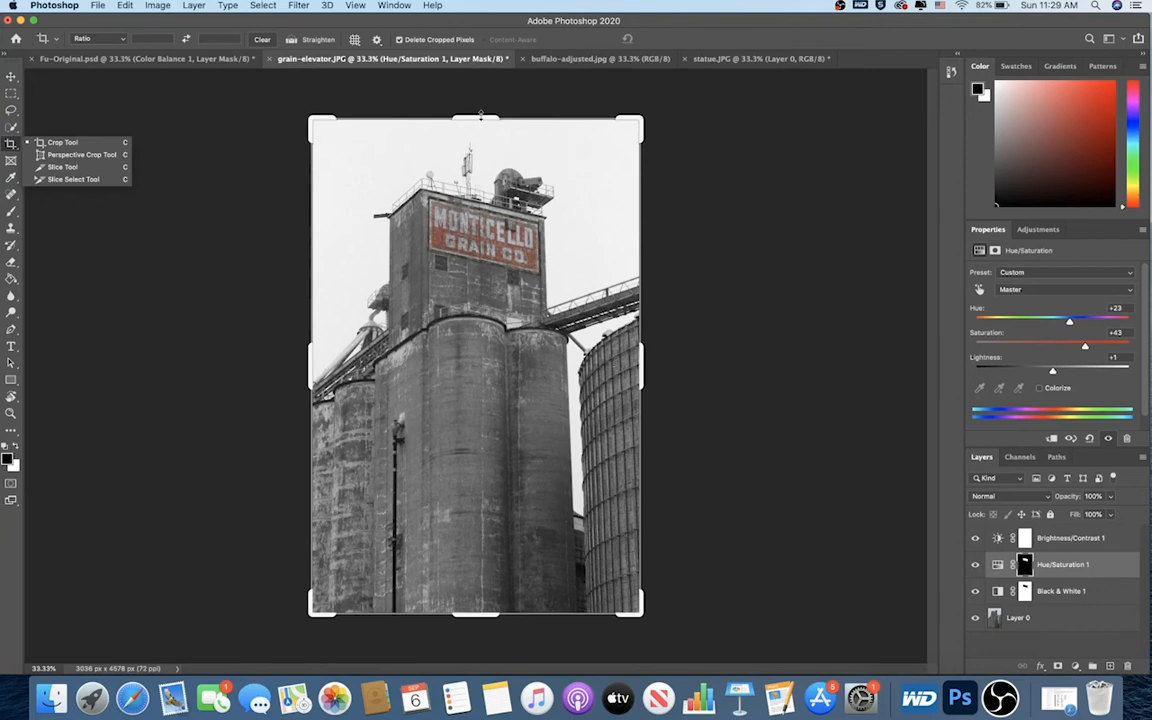
mouse_move(480, 115)
left_mouse_down()
mouse_move(490, 193)
mouse_move(488, 103)
mouse_move(477, 118)
left_mouse_up()
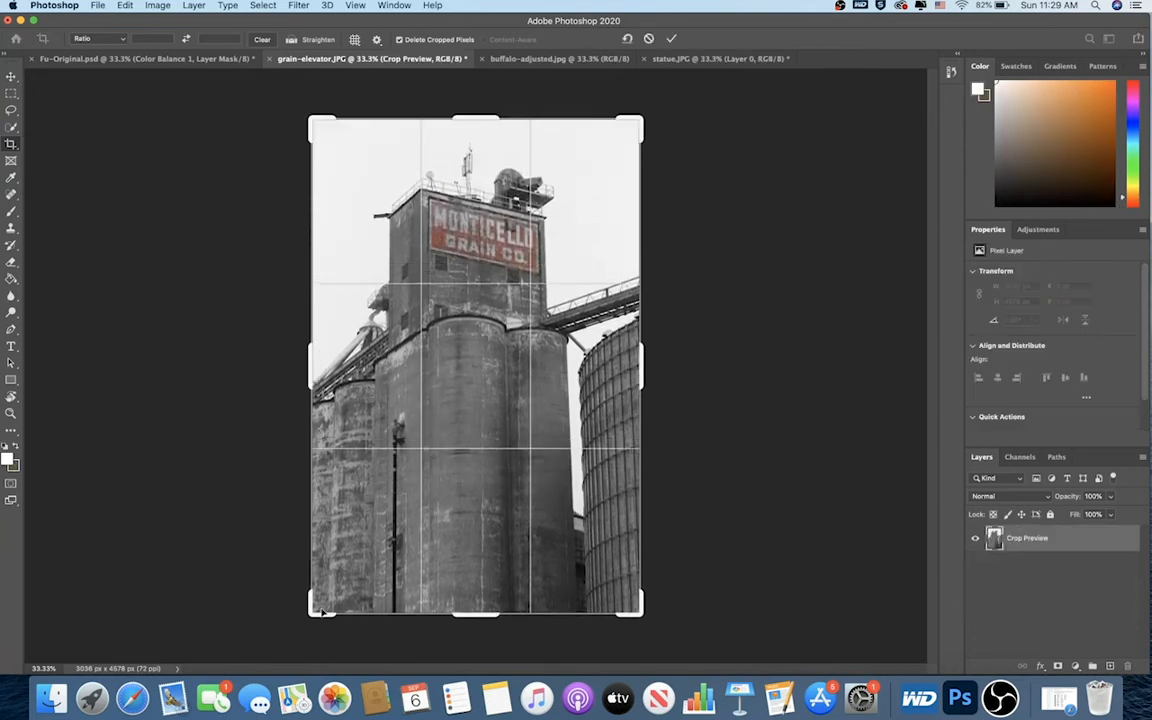
mouse_move(312, 606)
left_mouse_down()
mouse_move(296, 597)
mouse_move(329, 597)
mouse_move(309, 608)
left_mouse_up()
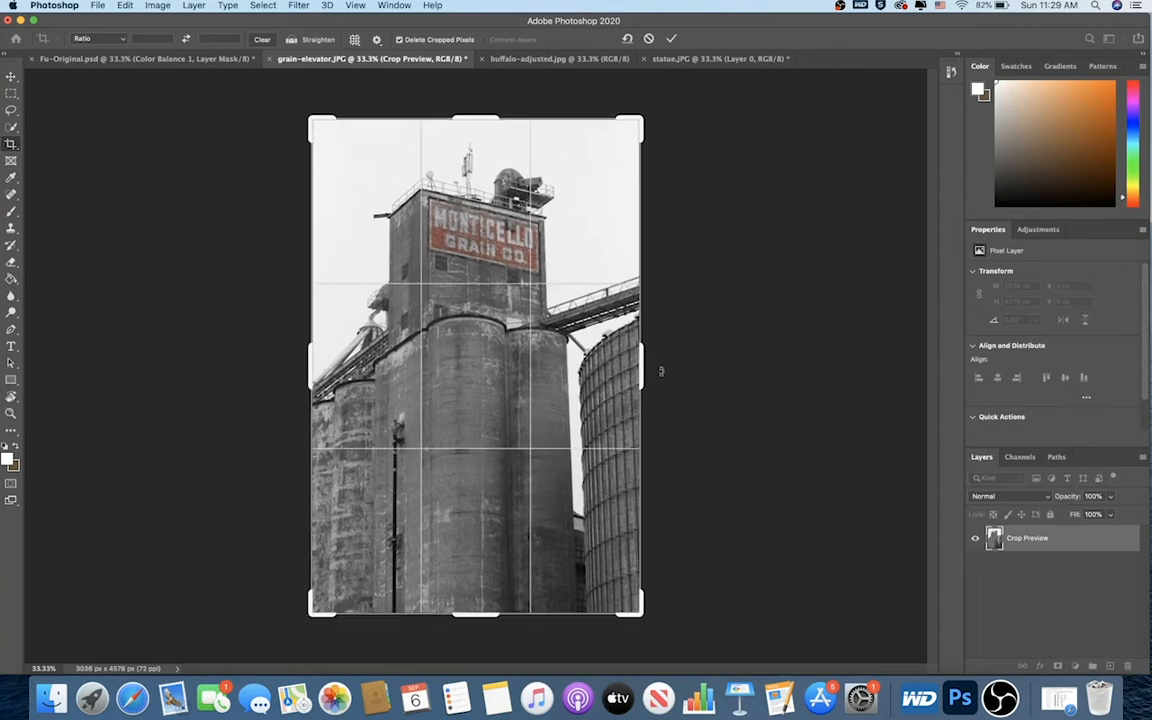
left_click_drag(481, 116, 431, 102)
left_click_drag(640, 618, 618, 590)
mouse_move(566, 349)
left_mouse_down()
mouse_move(513, 347)
mouse_move(548, 322)
mouse_move(565, 338)
left_mouse_up()
key("Return")
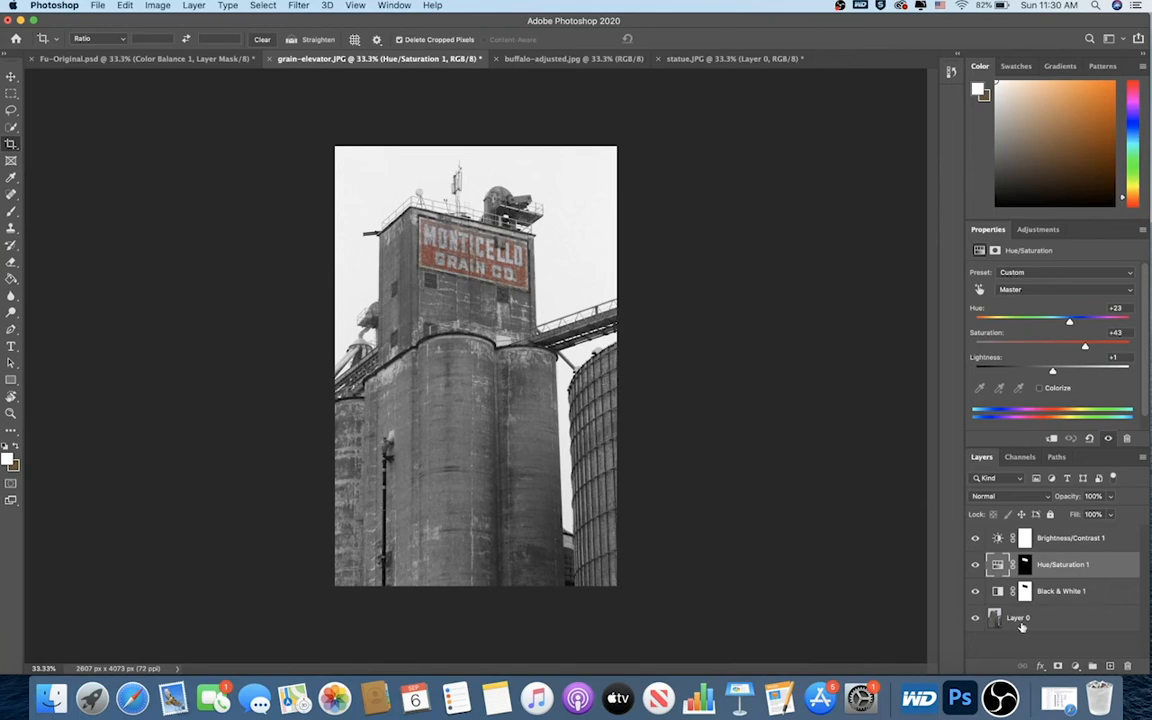
Compare the grain elevator photo with all three adjustment layers hidden and shown
left_click_drag(975, 538, 980, 592)
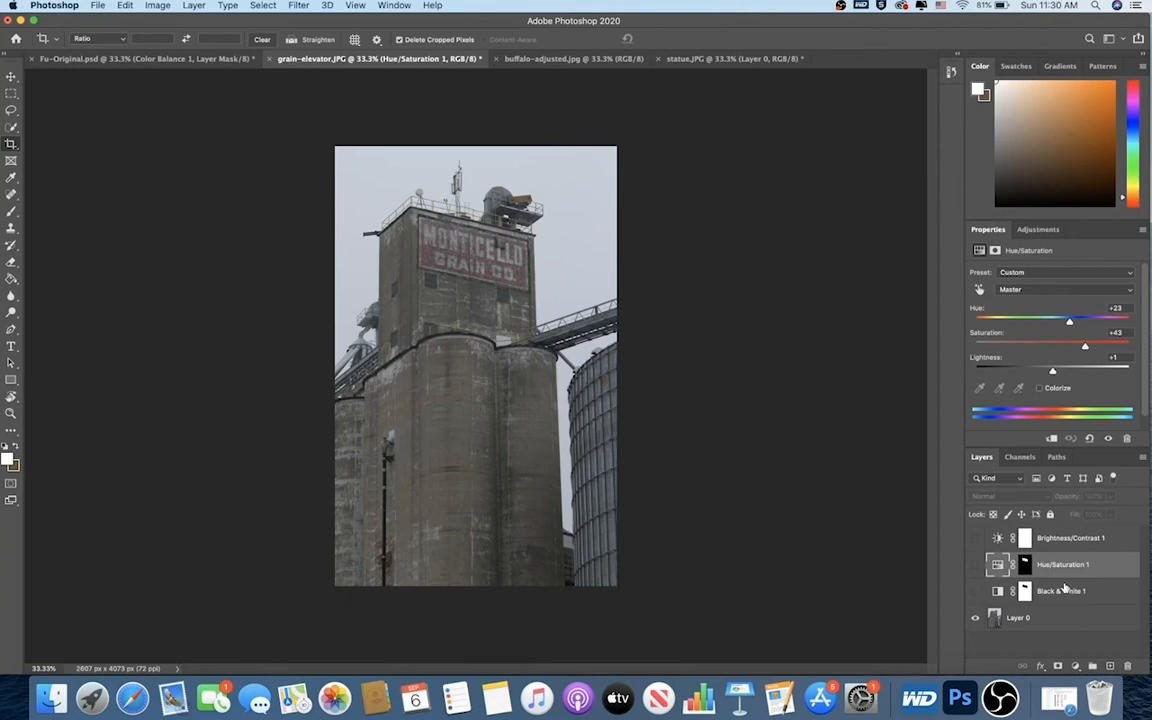
left_click(1000, 592)
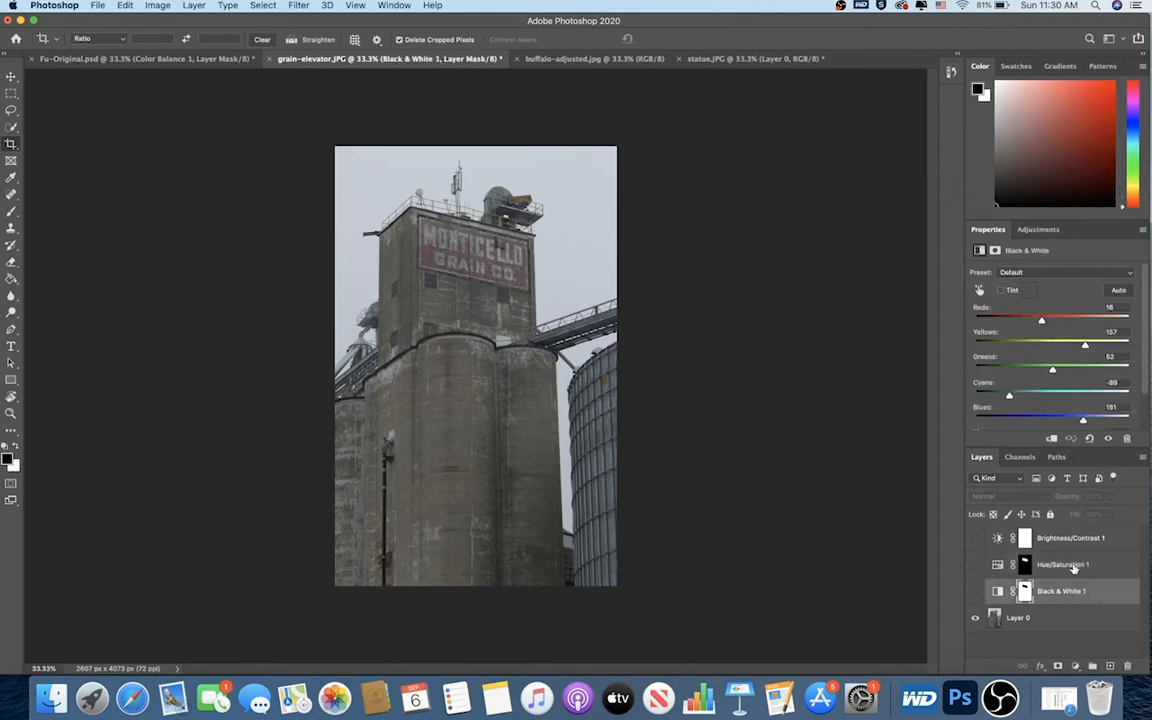
left_click(1072, 565)
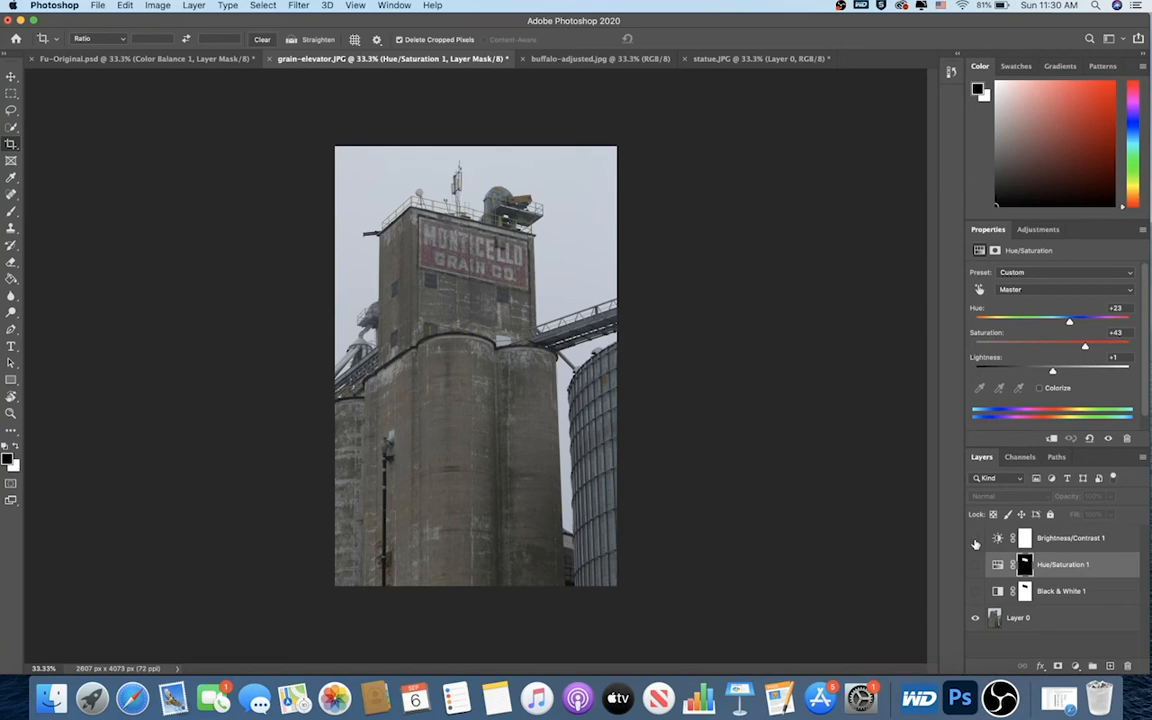
left_click_drag(975, 541, 975, 592)
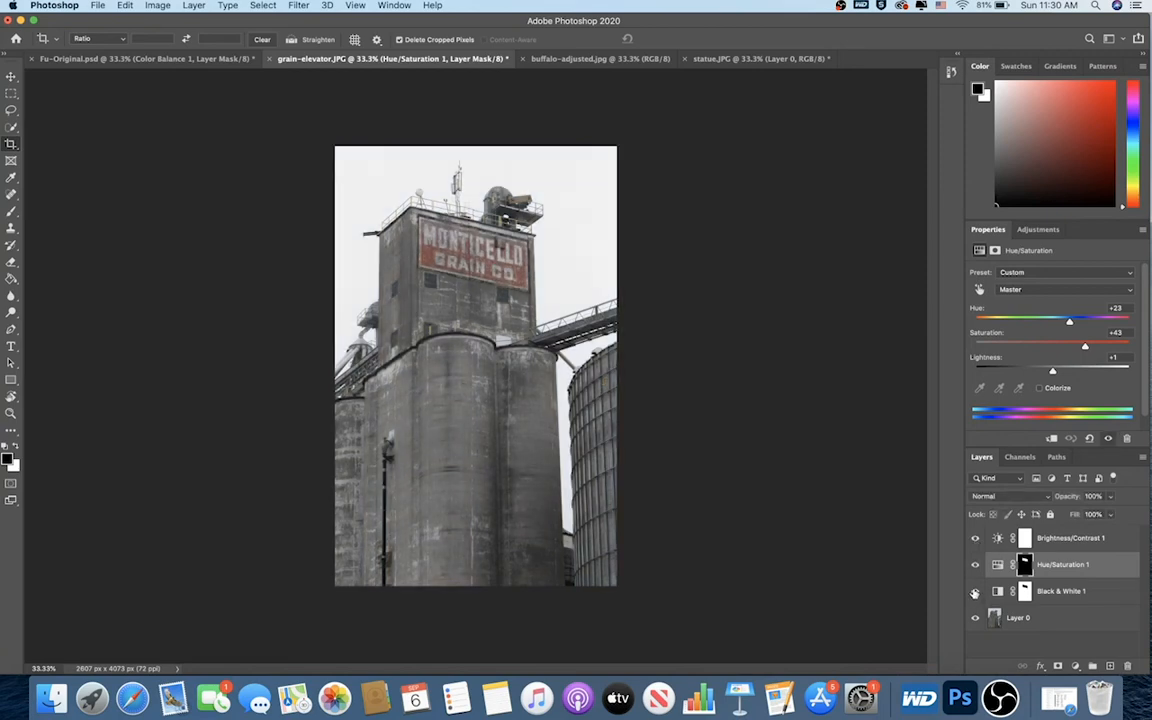
Switch to buffalo-adjusted.jpg and select the small buffalo lying in the background with the Quick Selection tool
left_click(598, 60)
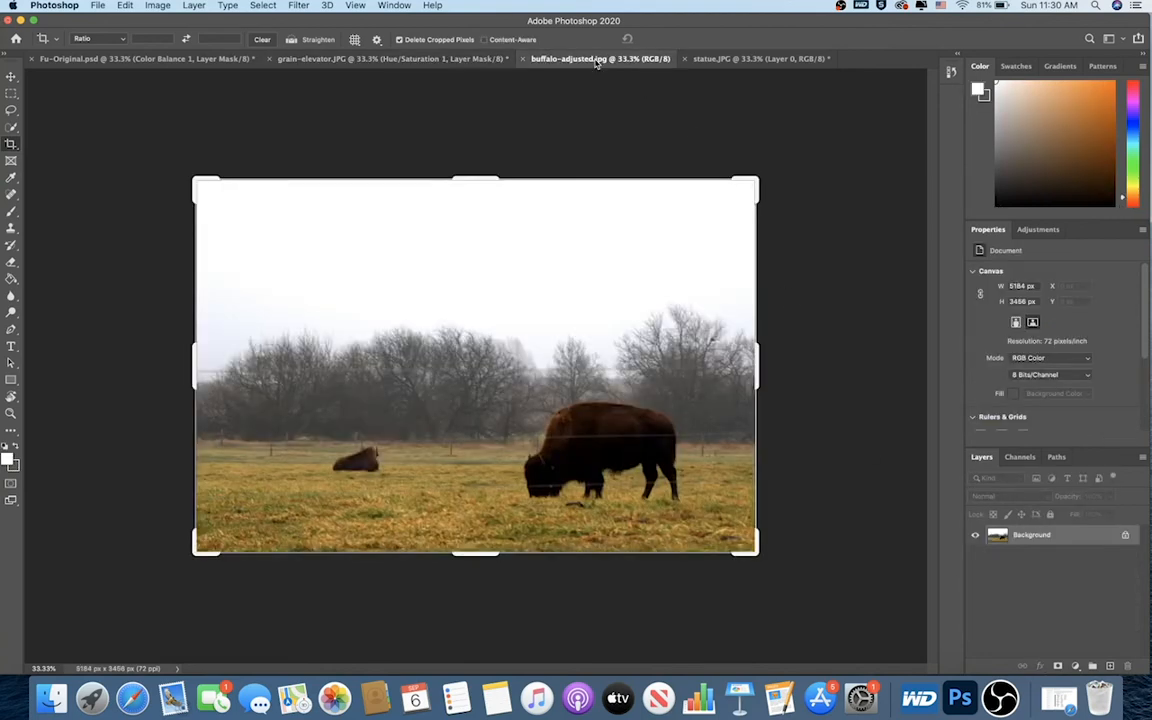
key("Return")
left_click(610, 122)
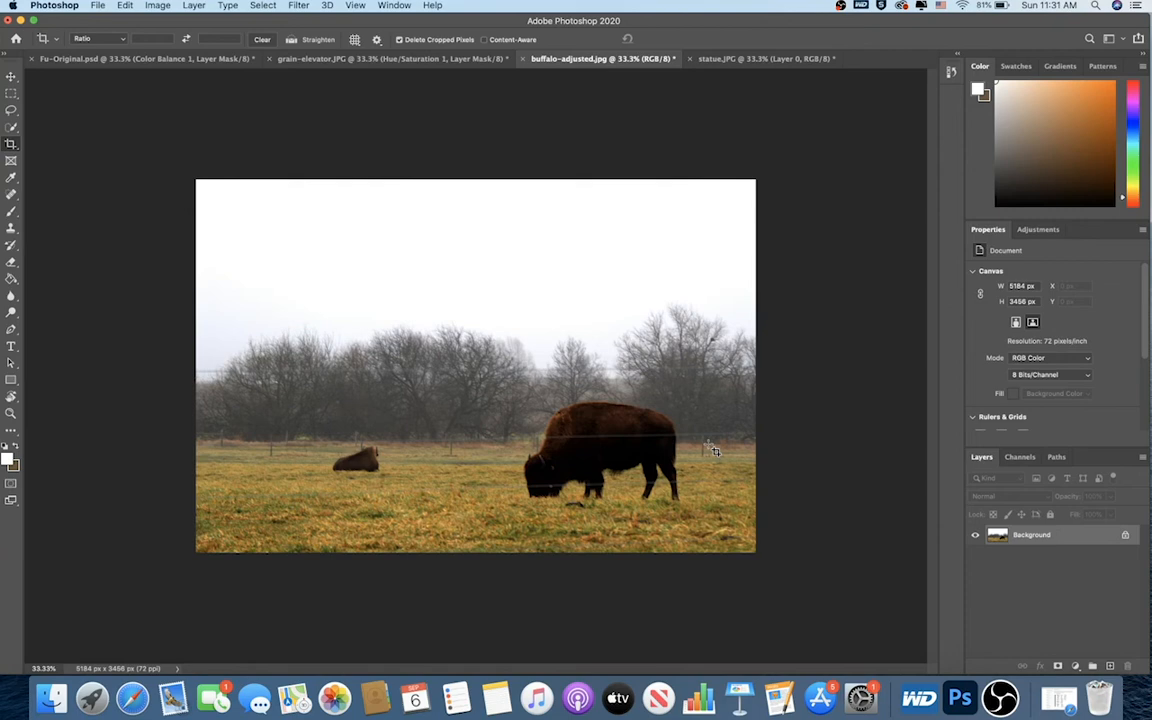
key("super+equal")
scroll(712, 450, "down", 2)
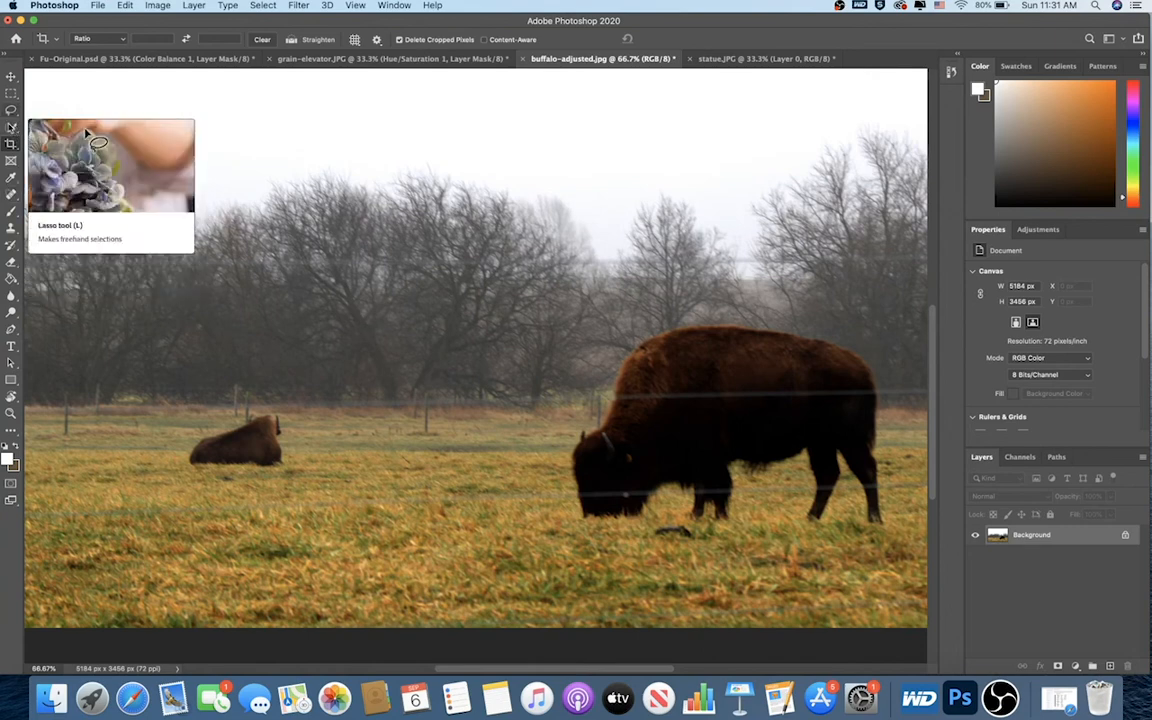
left_click(12, 129)
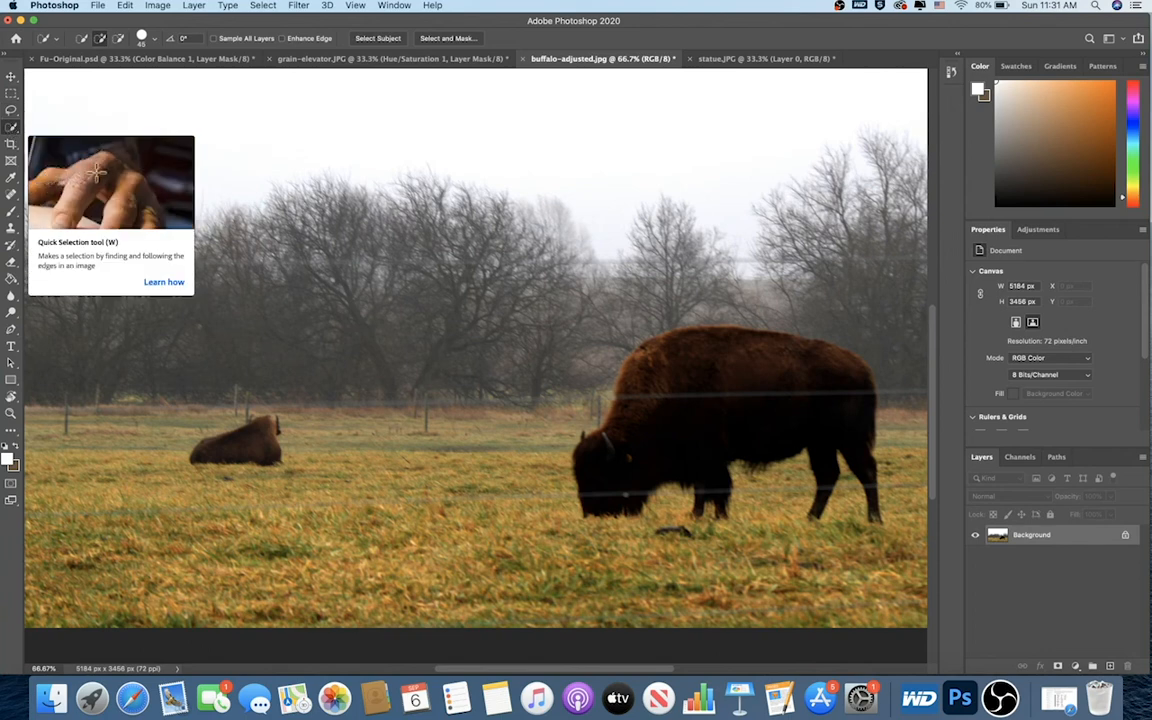
mouse_move(251, 443)
left_mouse_down()
mouse_move(240, 440)
mouse_move(267, 428)
left_mouse_up()
Refine the selection with a 9 px brush to include the lying buffalo's head and exclude the surrounding grass
key("super+plus")
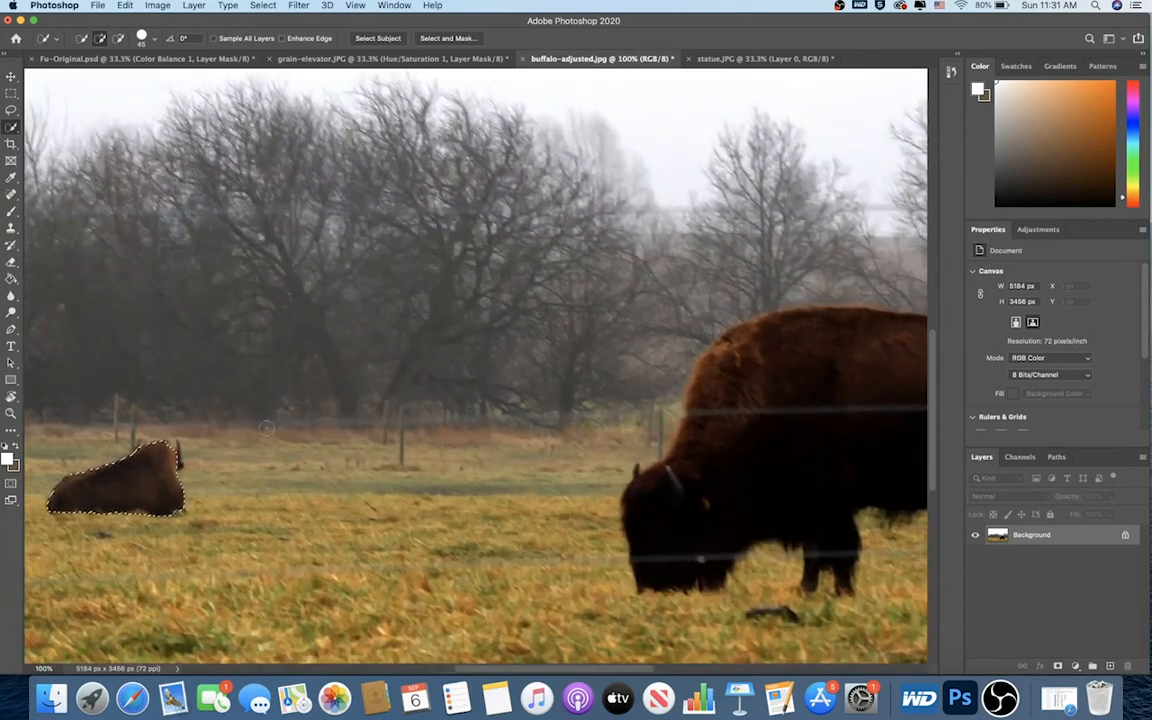
scroll(267, 428, "left", 4)
scroll(267, 428, "down", 1)
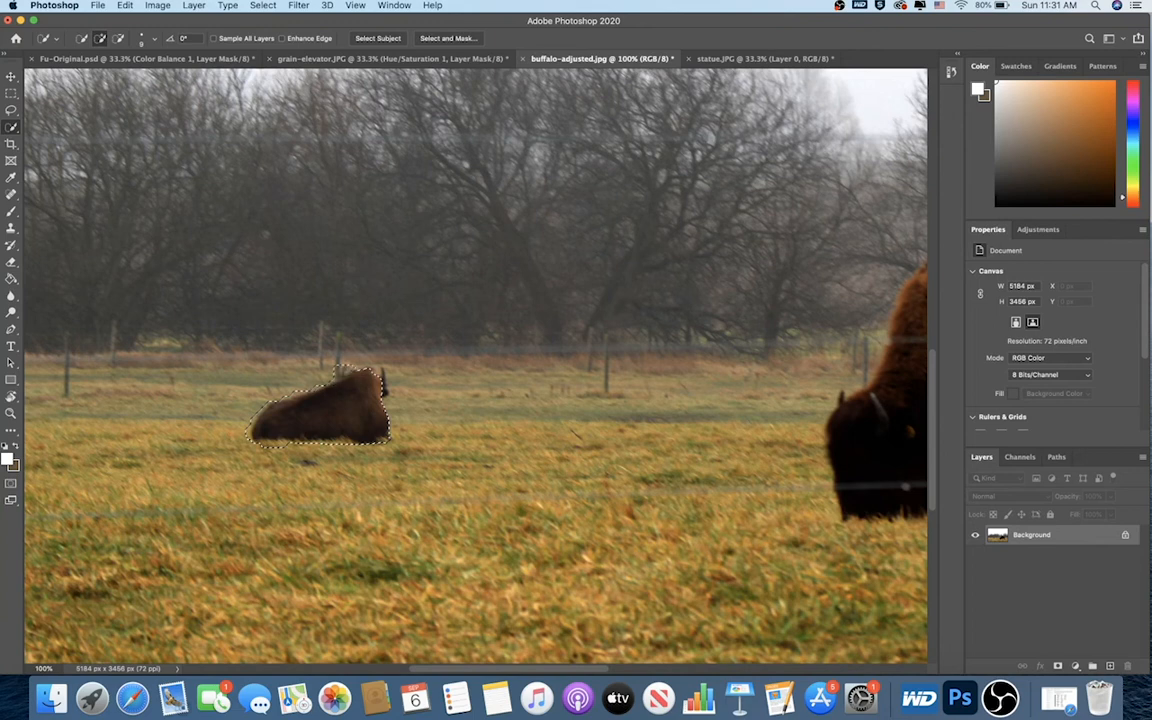
left_click(382, 378)
left_click(389, 388)
key("alt")
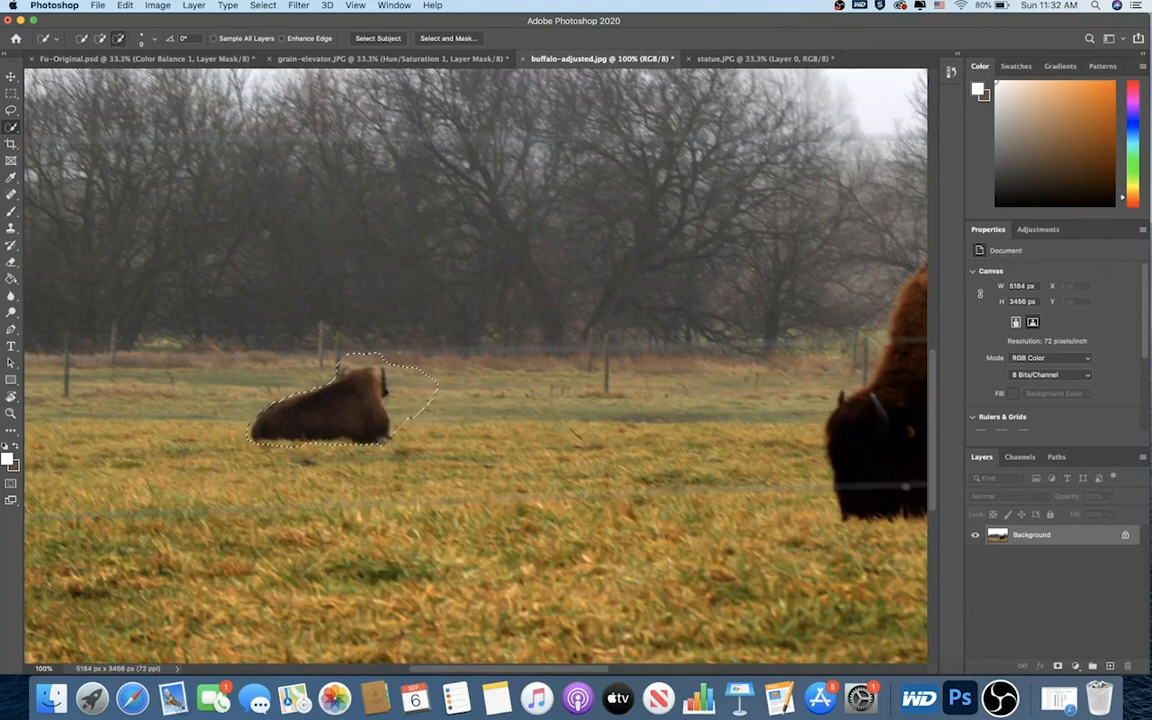
left_click(420, 372)
key("alt")
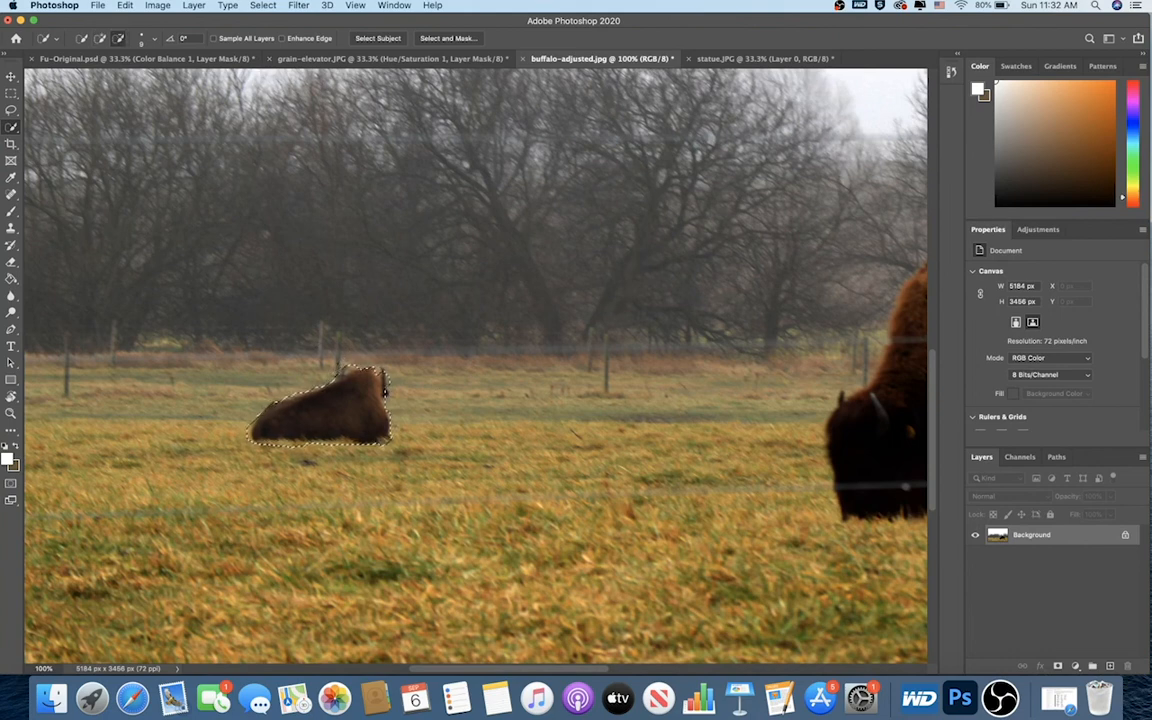
left_click(384, 392, "alt")
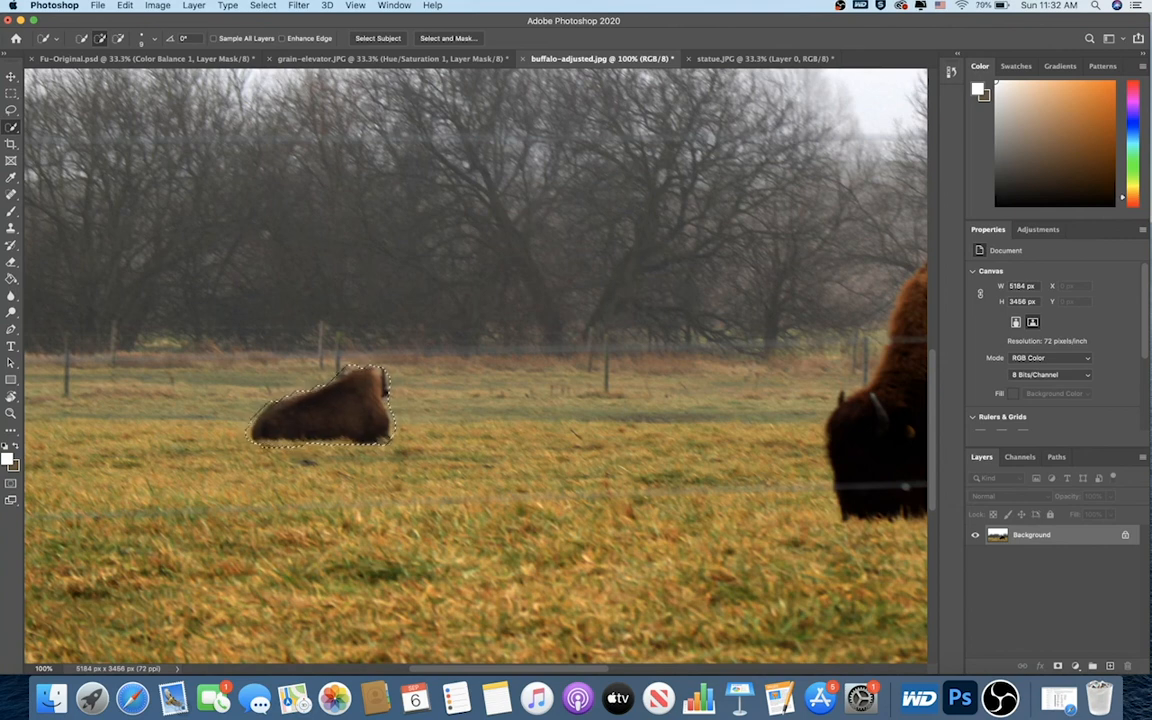
key("alt")
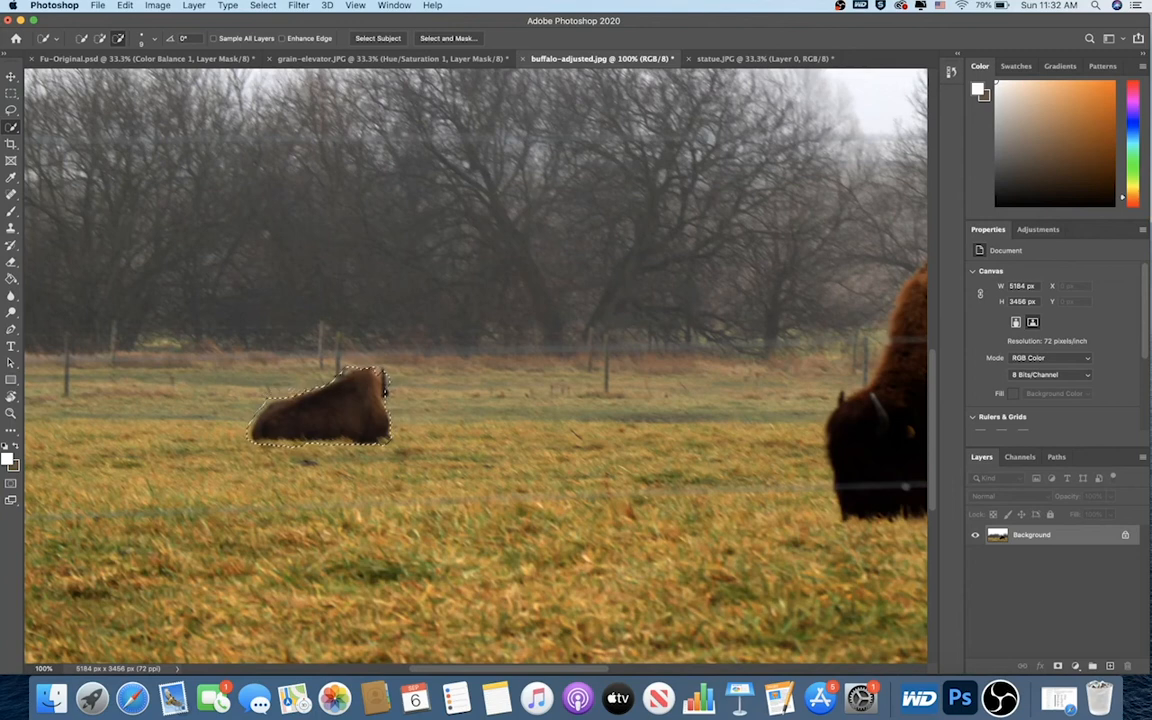
left_click(384, 392, "alt")
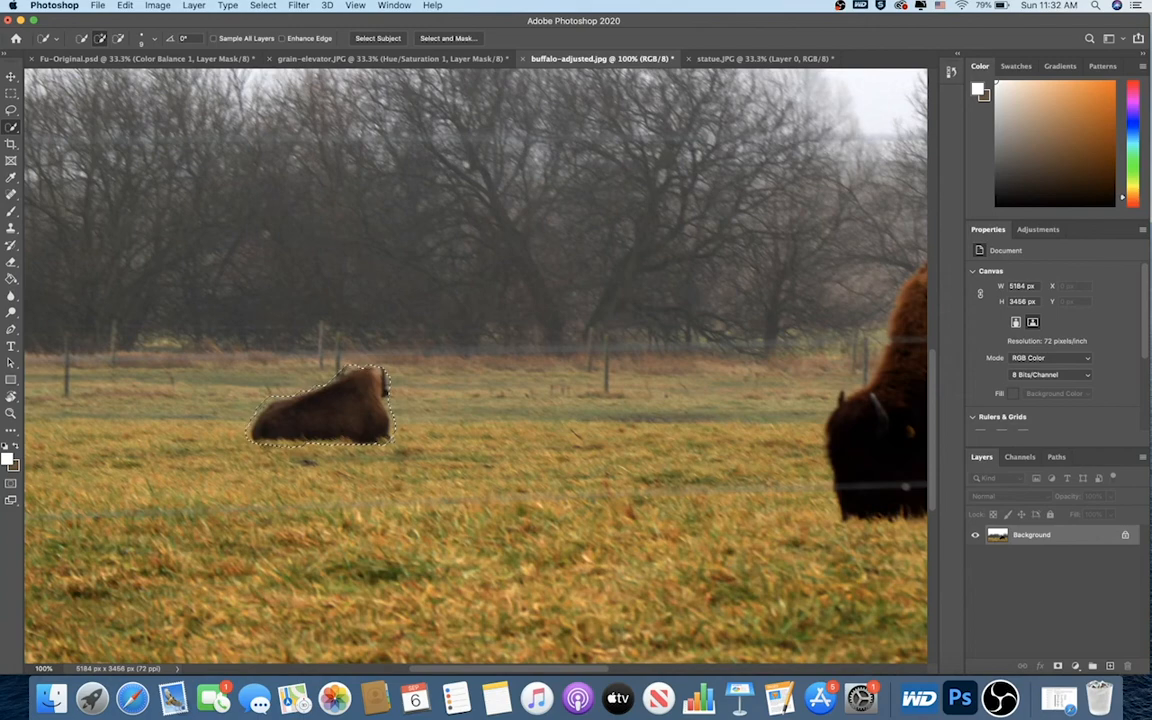
Check the selection in Quick Mask mode and feather it by 5 pixels
key("q")
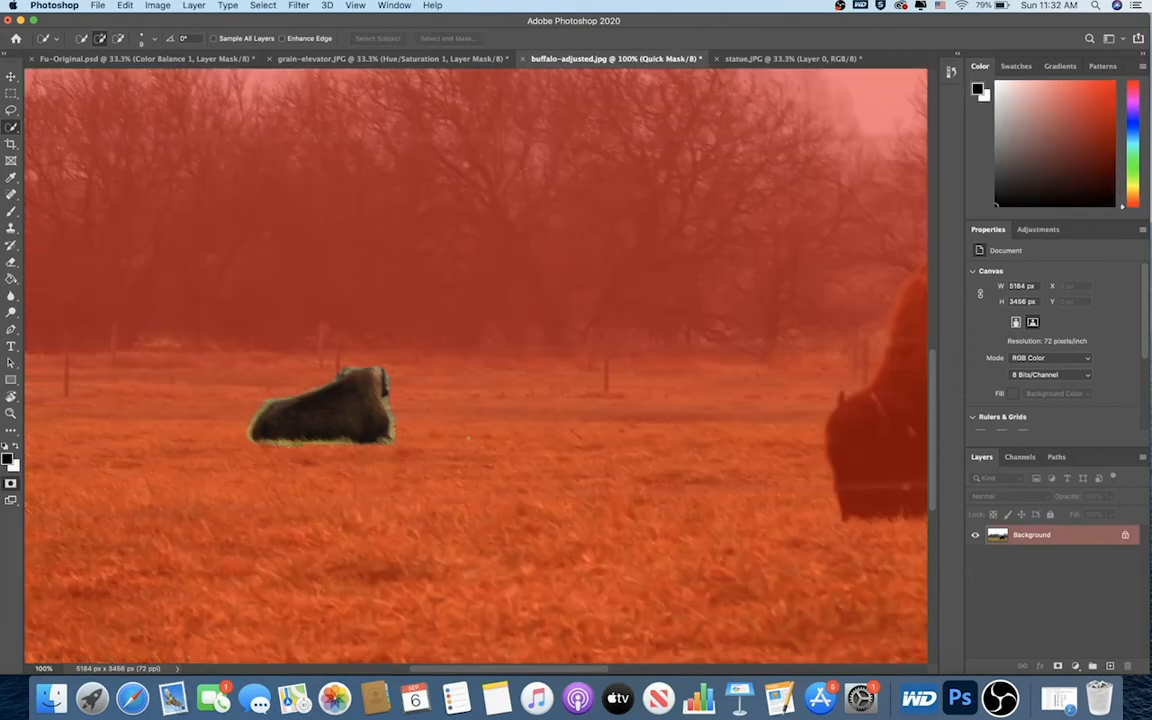
key("q")
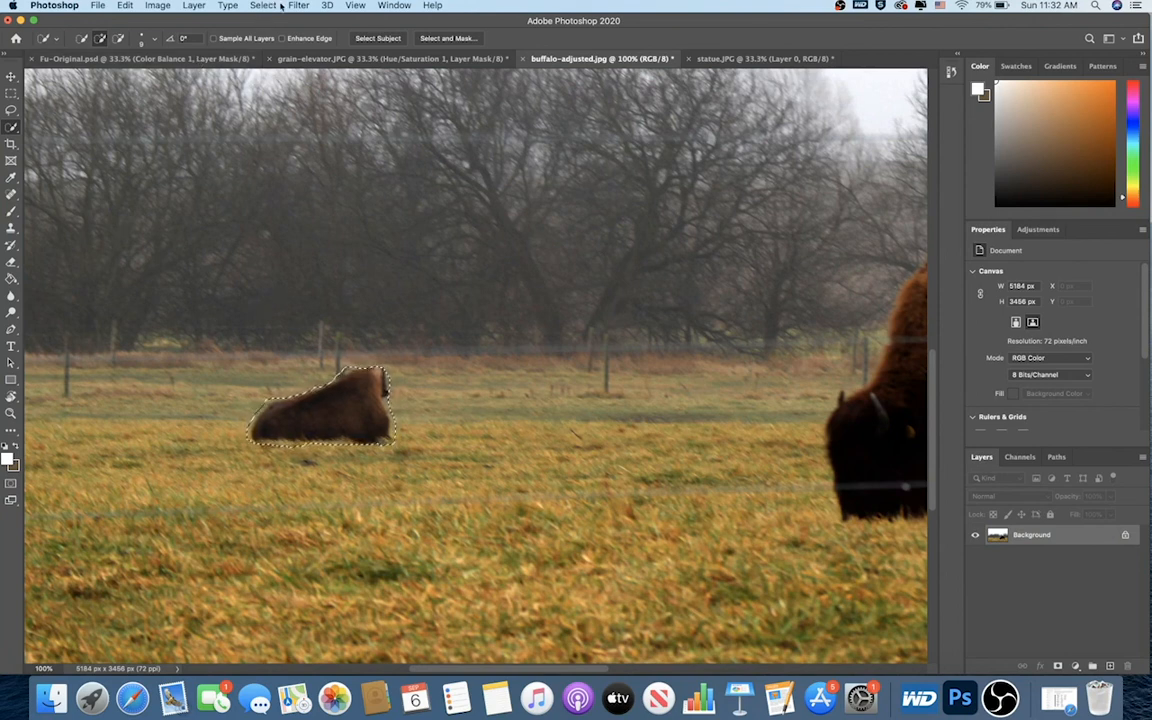
left_click(266, 6)
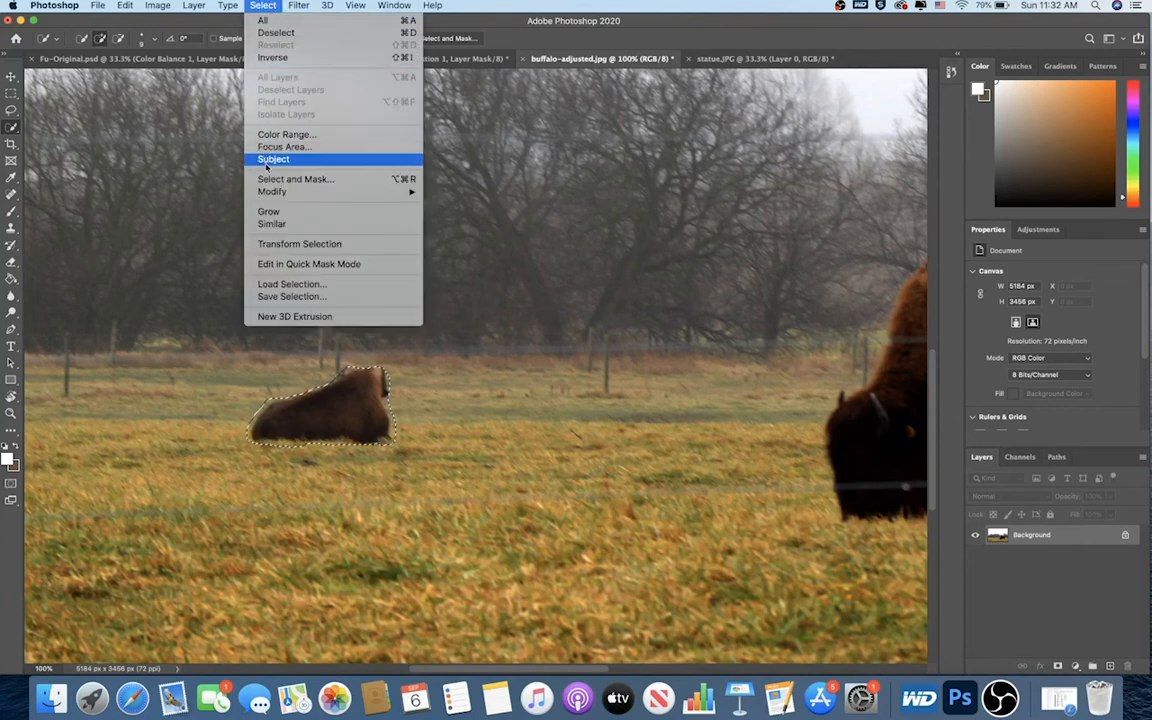
mouse_move(276, 192)
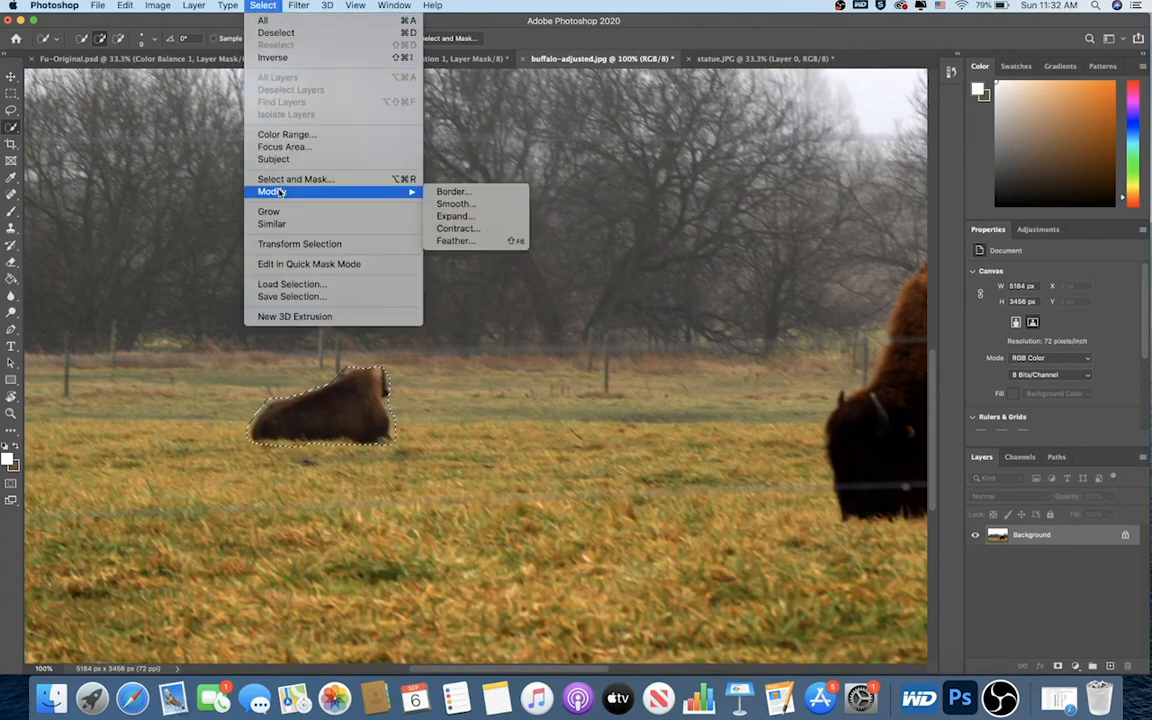
left_click(491, 246)
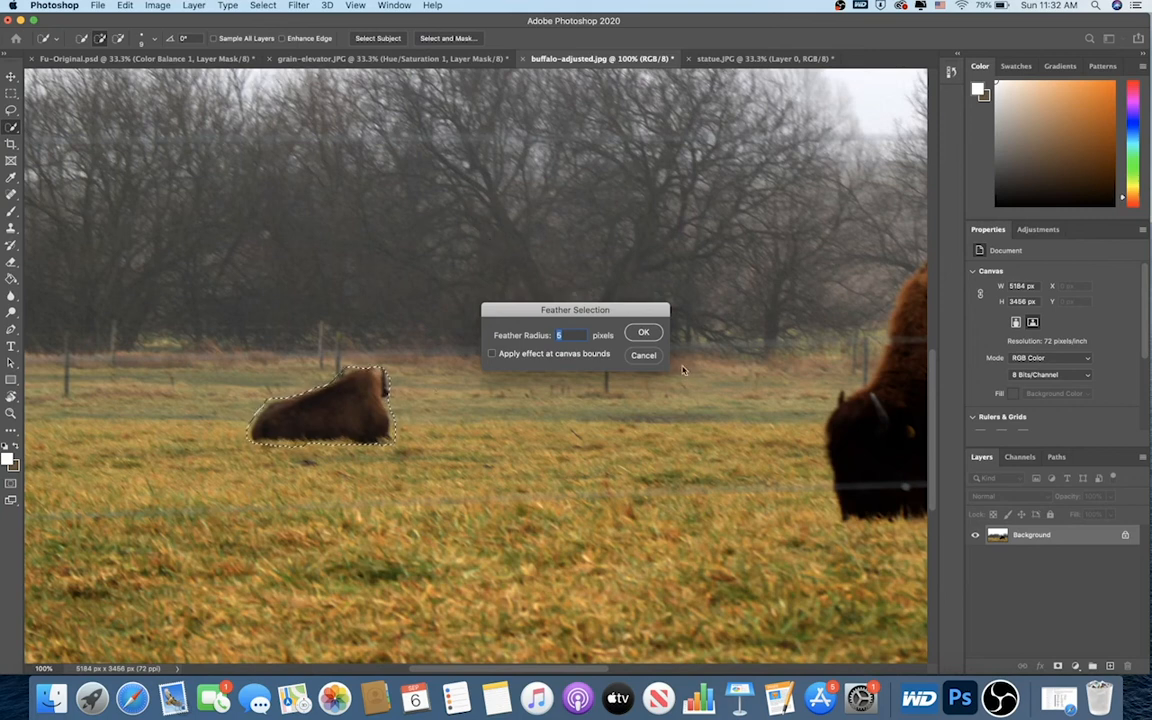
left_click(644, 332)
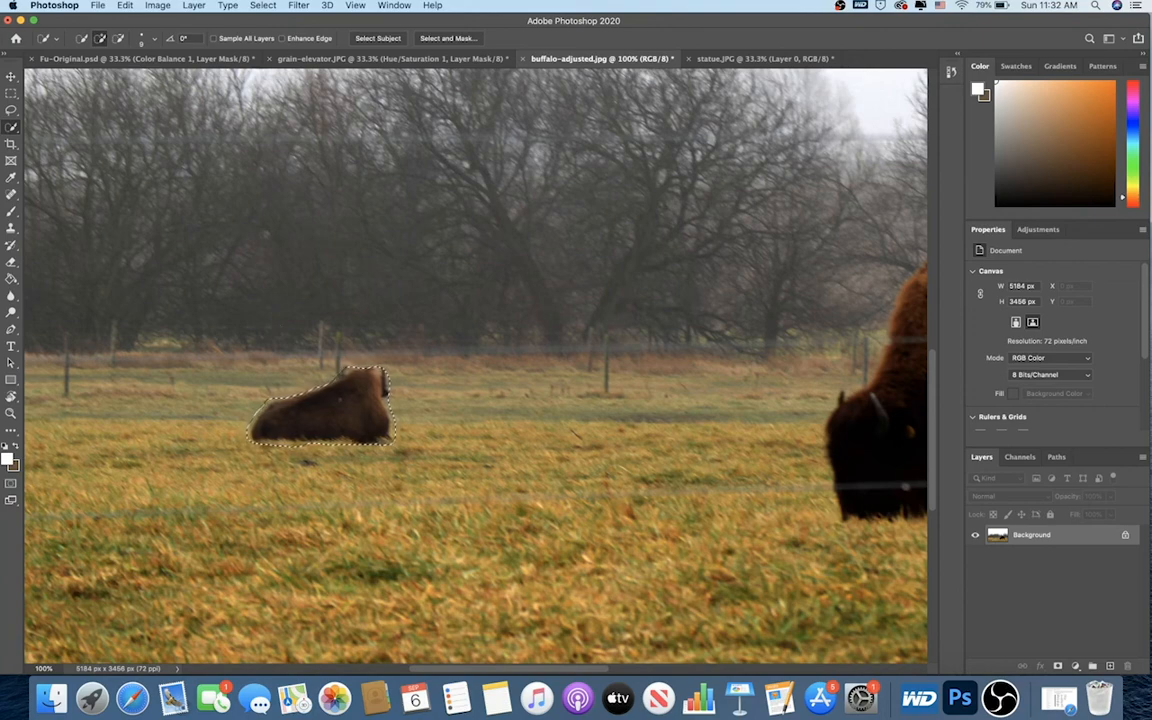
Remove the lying buffalo with a Content-Aware fill at 100% opacity and clear the selection
key("super+minus")
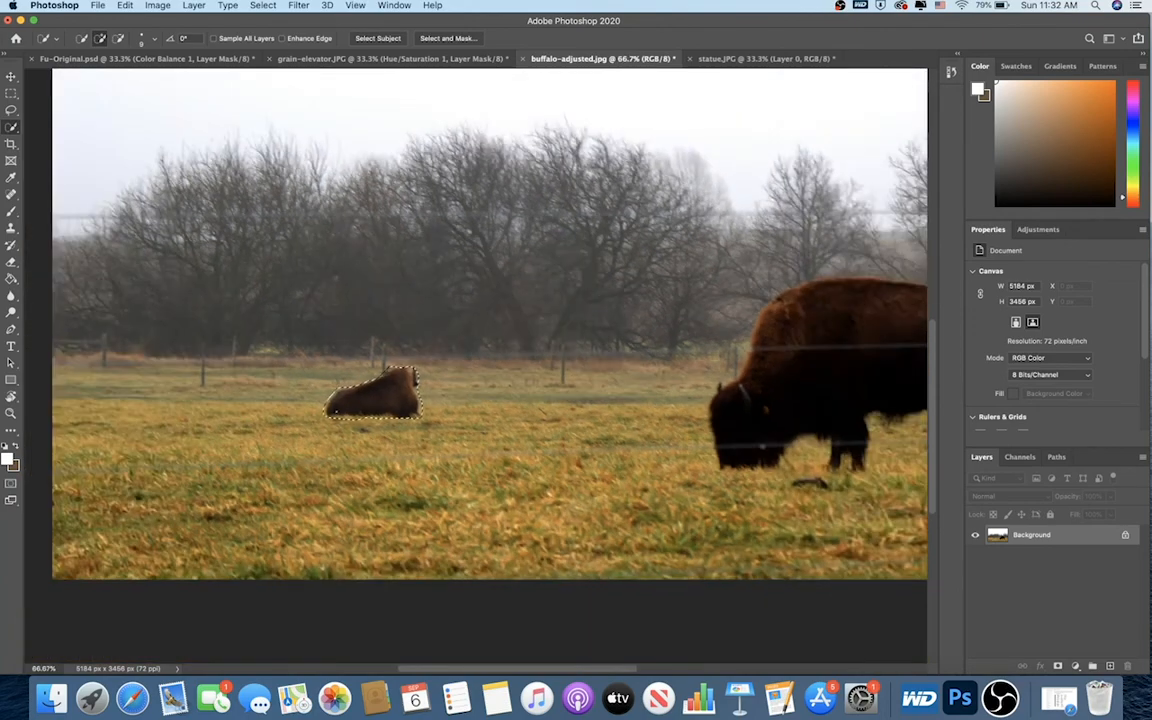
right_click(396, 399)
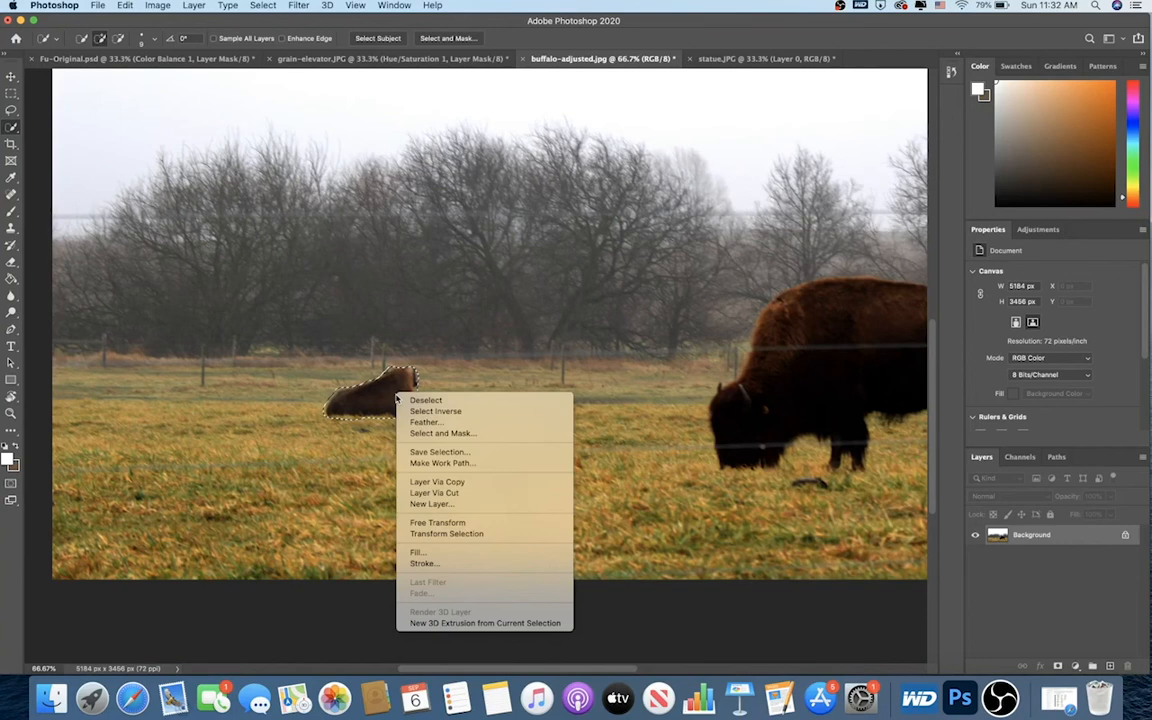
left_click(438, 554)
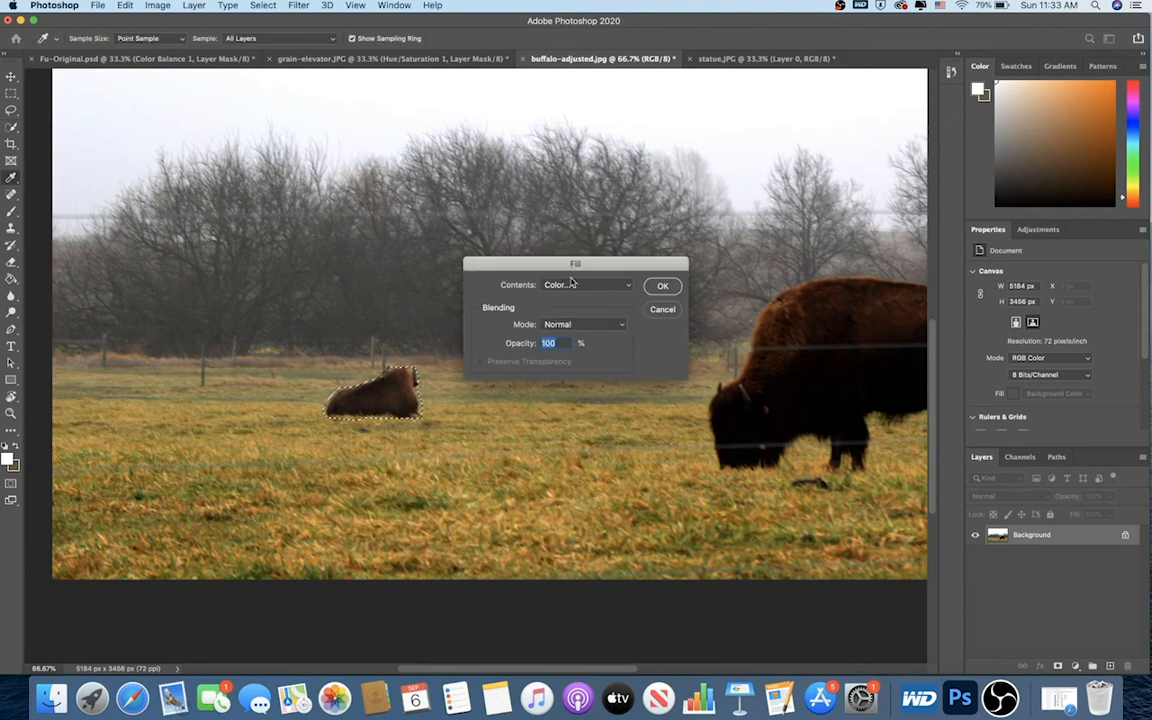
left_click_drag(560, 266, 689, 205)
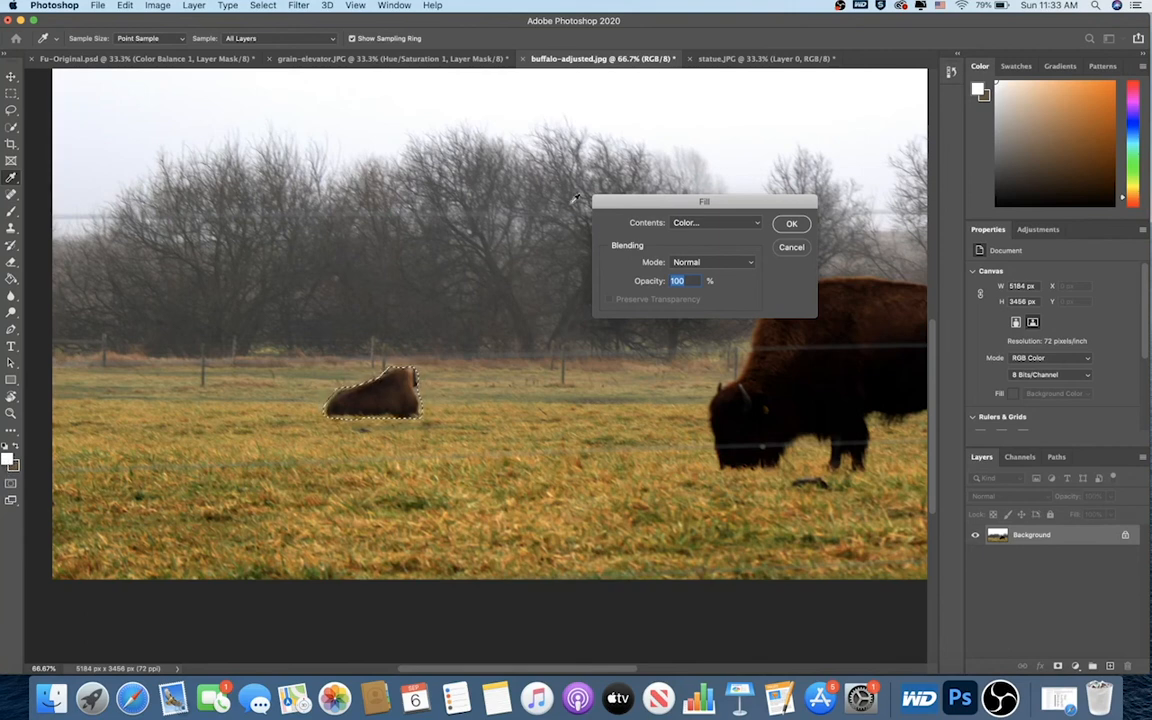
left_click(718, 222)
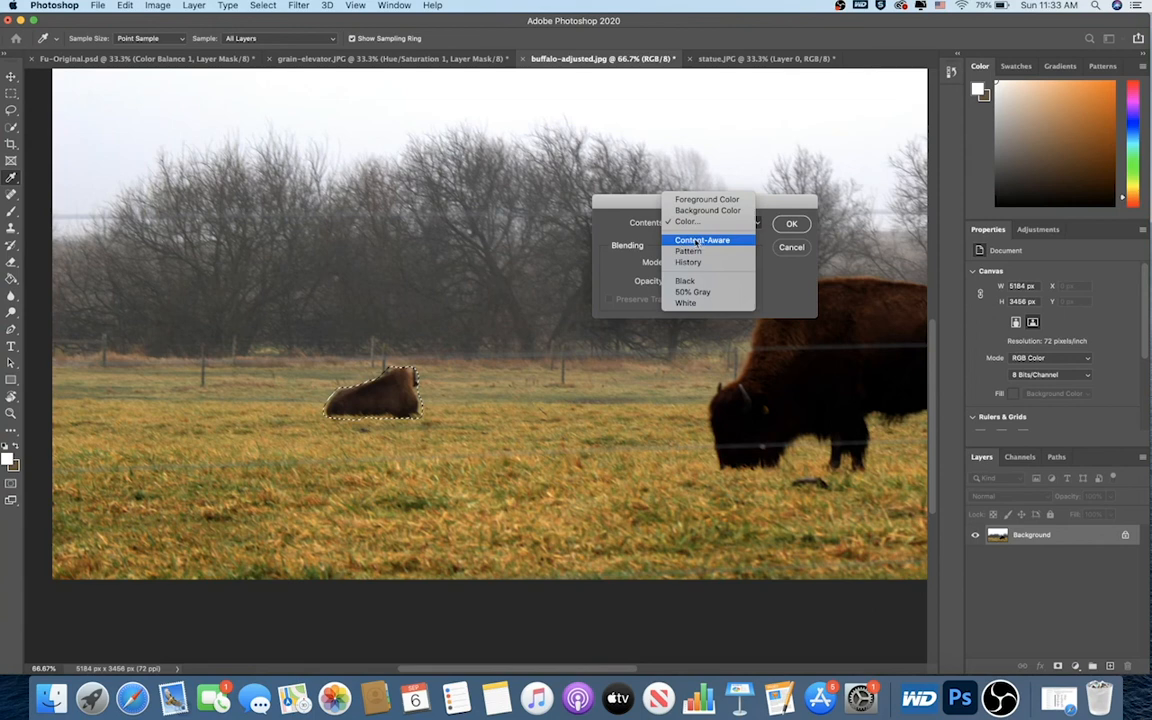
left_click(697, 243)
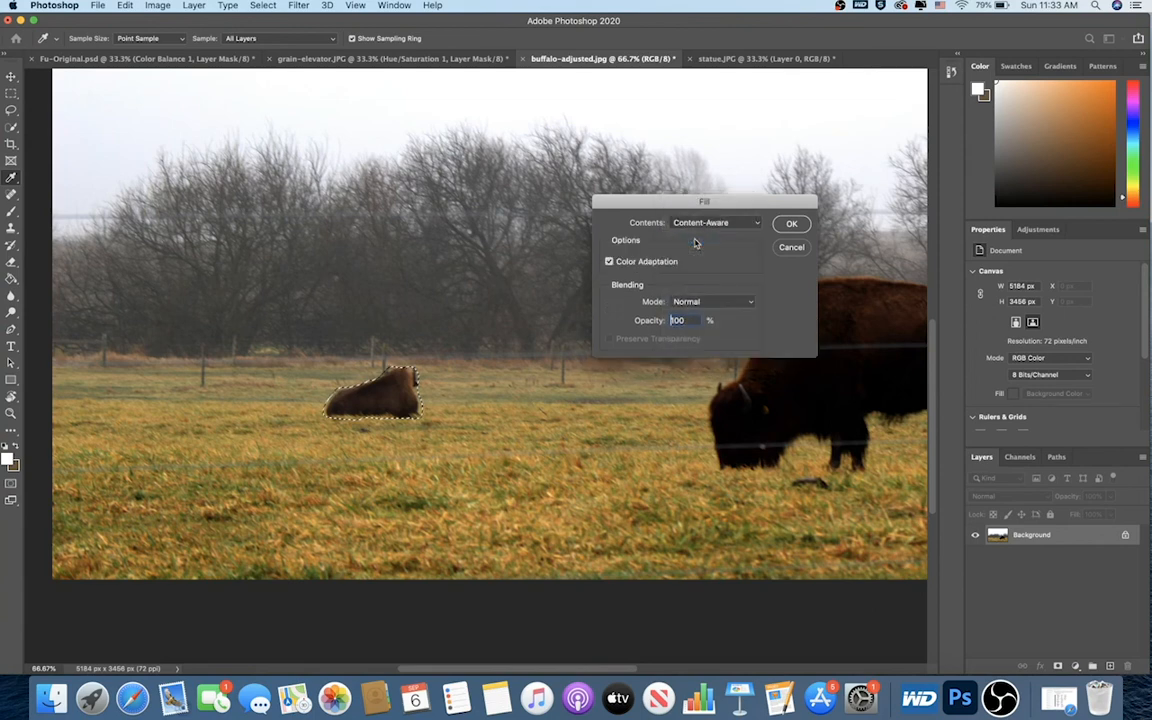
left_click(792, 225)
key("ctrl+d")
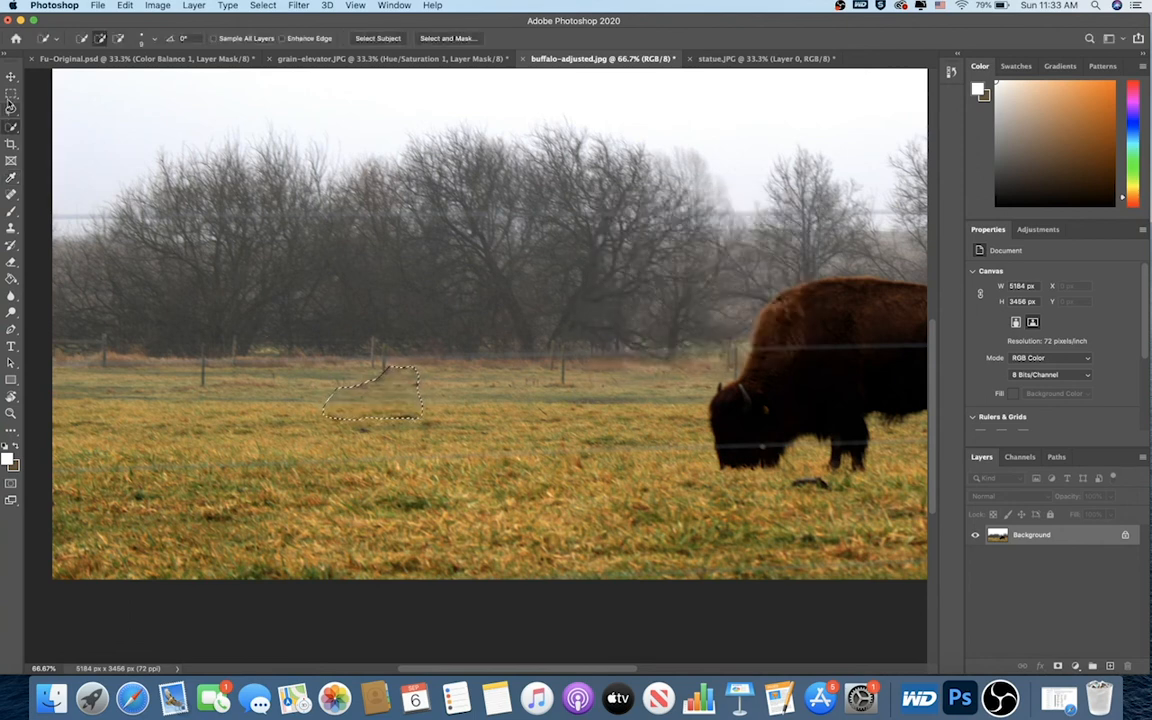
Examine the whole photo and a close-up of the filled grass where the lying buffalo was for leftover artifacts
key("m")
key("ctrl+minus")
key("ctrl+minus")
key("ctrl+minus")
key("ctrl+minus")
key("ctrl+plus")
key("ctrl+plus")
key("ctrl+plus")
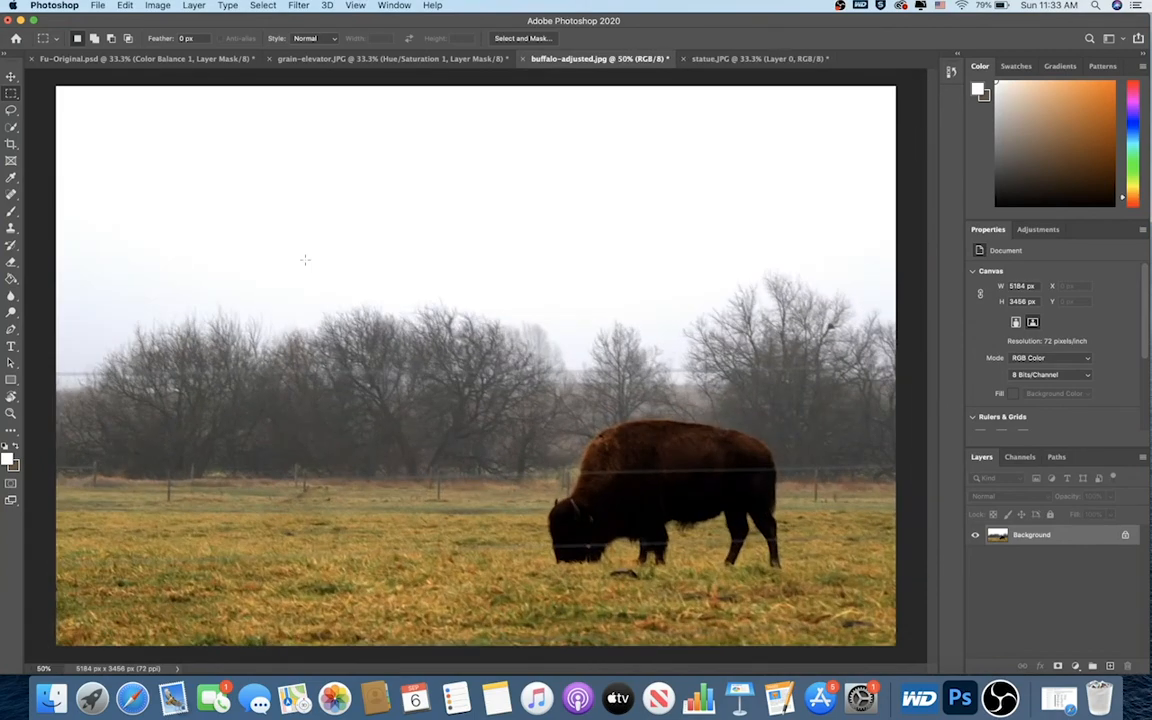
key("ctrl+plus")
key("ctrl+plus")
key("ctrl+plus")
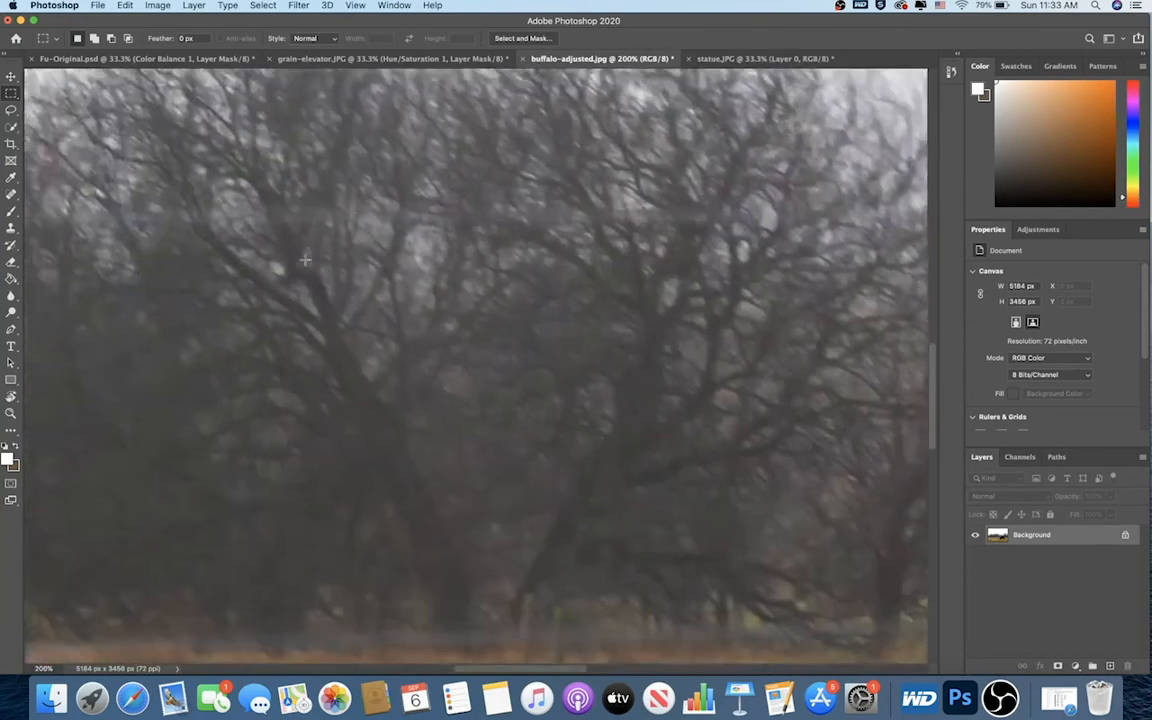
scroll(305, 259, "left", 5)
scroll(305, 259, "down", 1)
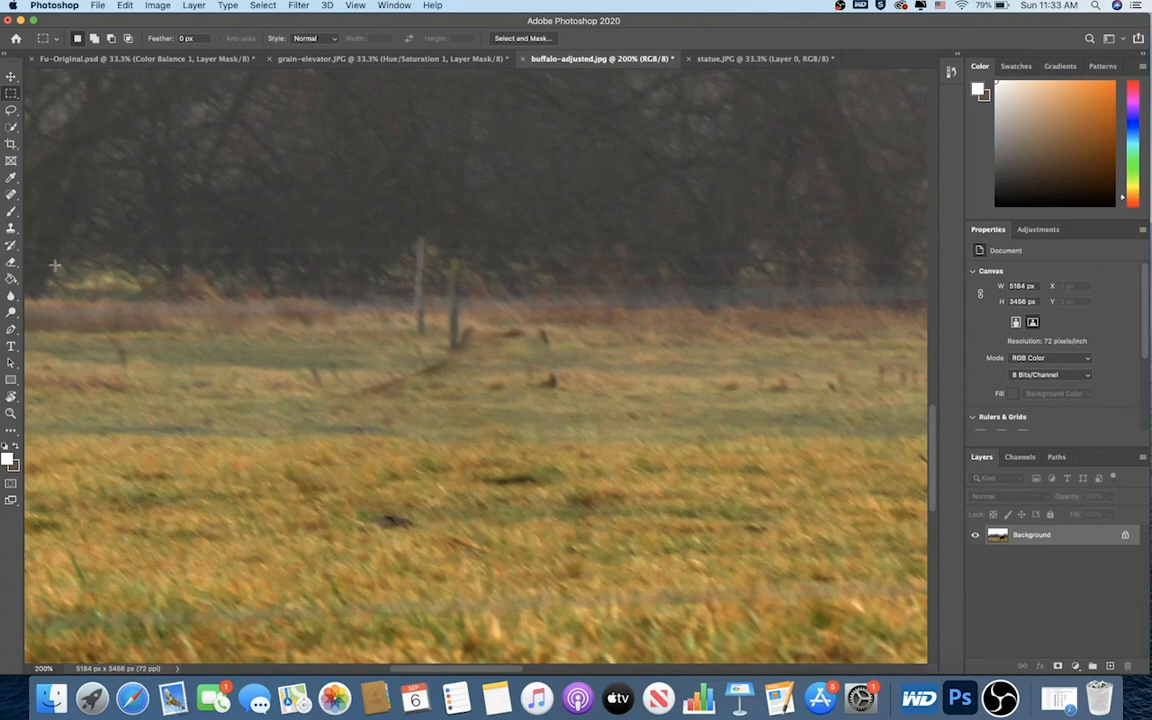
Clone clean grass over the dark leftovers below the fence posts with a 40 px Clone Stamp, blending the patch at 49% opacity
left_click(12, 229)
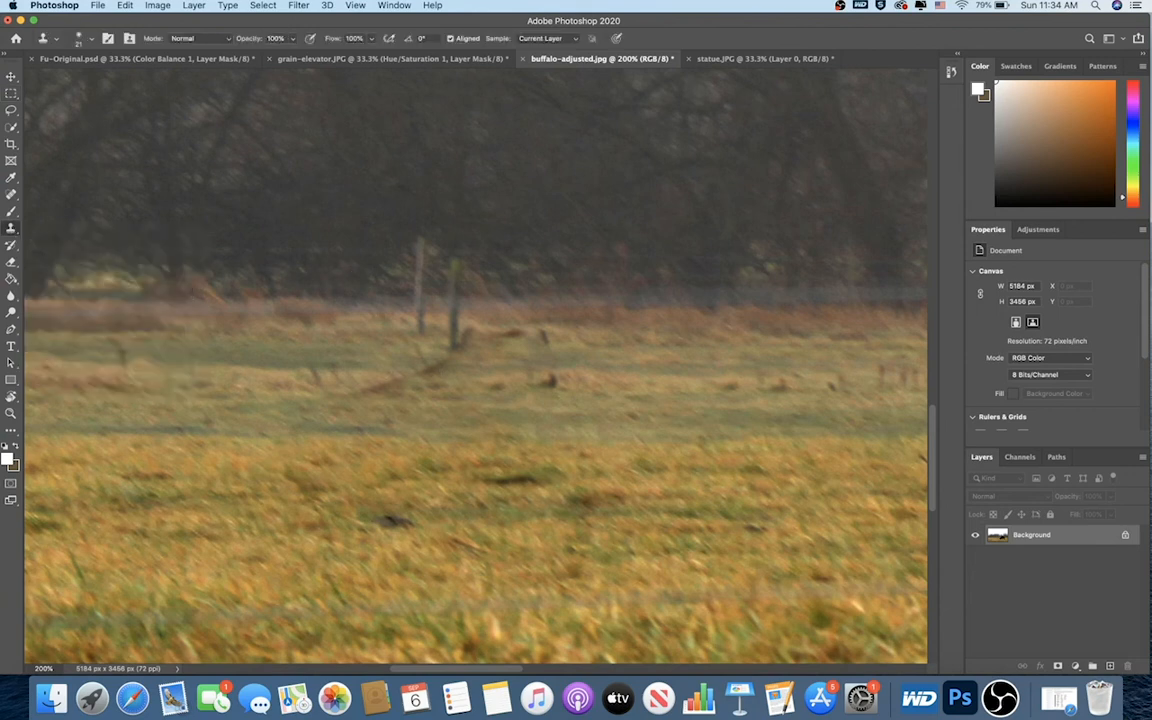
key("]")
left_click(385, 383)
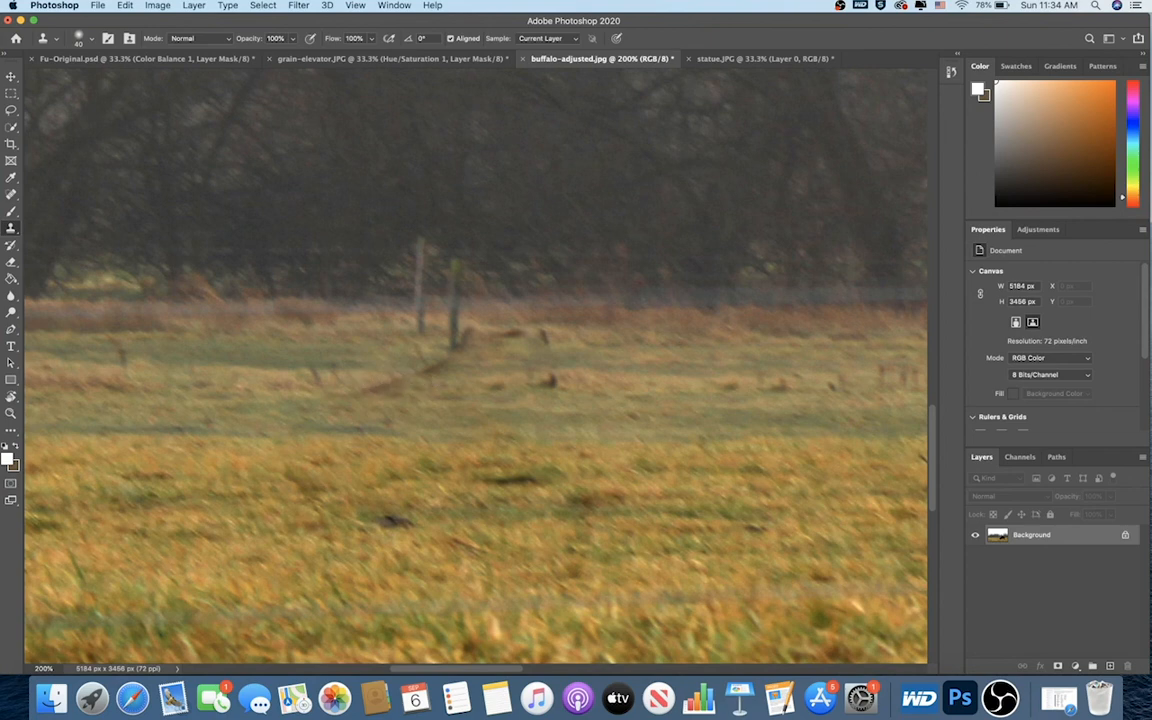
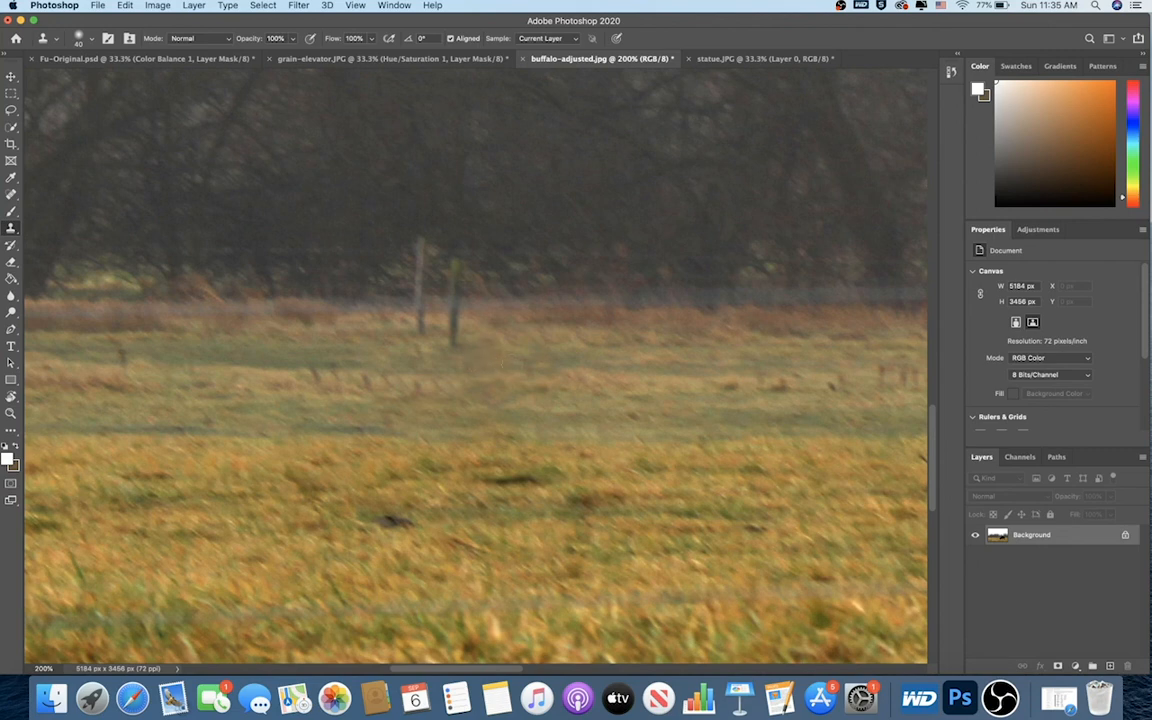
left_click(292, 38)
left_click_drag(266, 55, 262, 55)
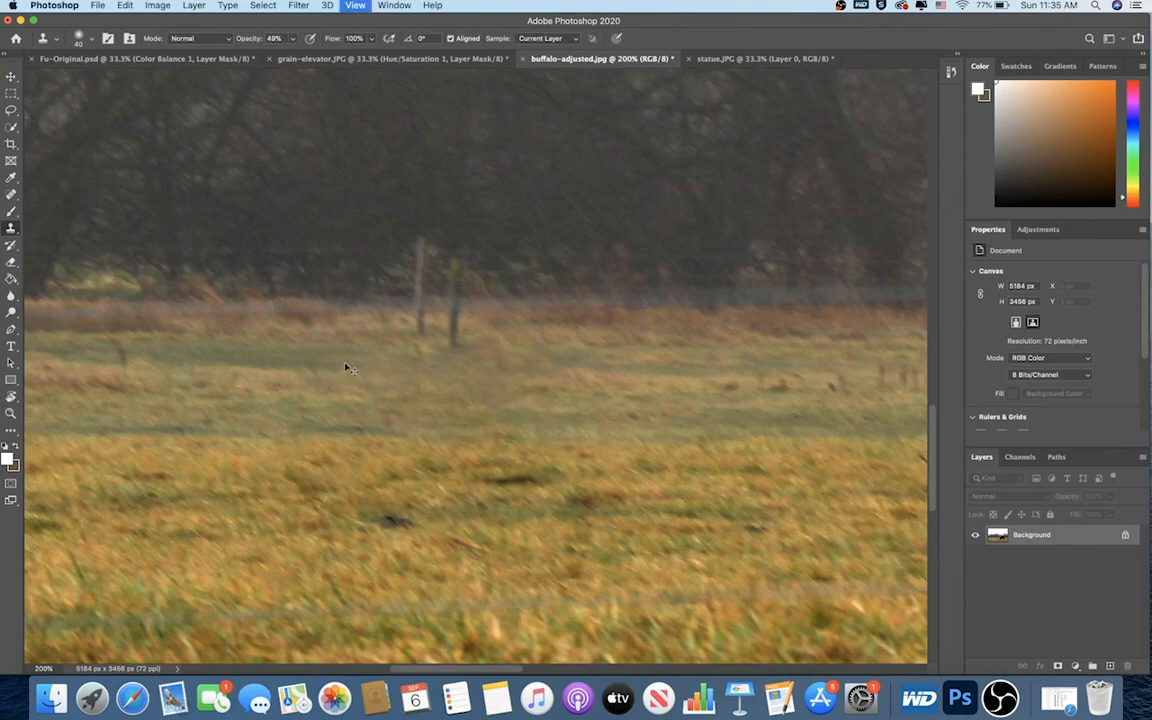
Examine the whole buffalo photo to judge how the cloned grass blends in around the fence posts
key("super+minus")
key("super+minus")
key("super+minus")
key("super+minus")
key("super+equal")
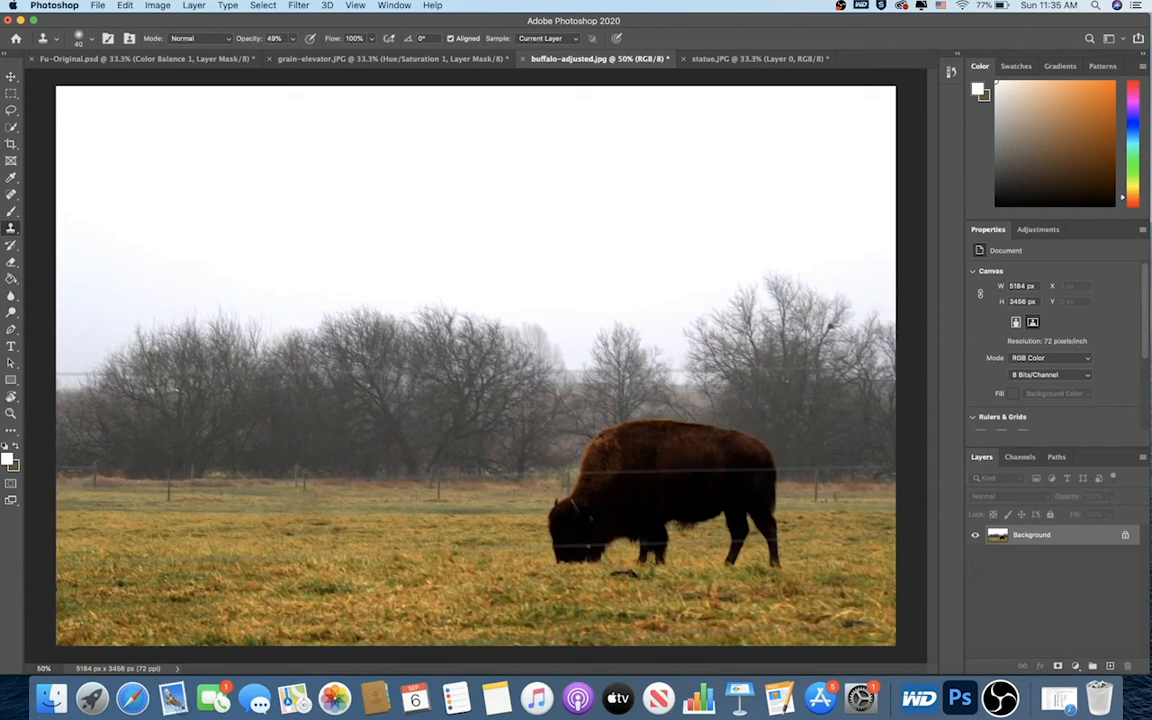
key("super+minus")
key("super+equal")
right_click(318, 318)
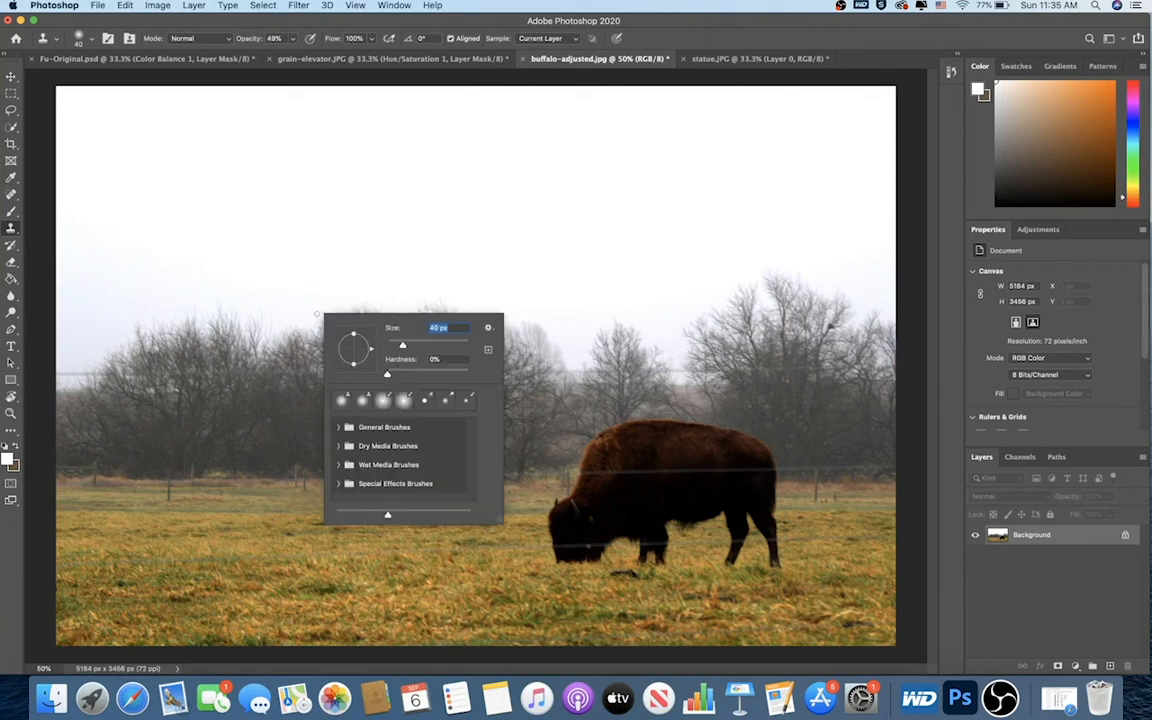
left_click(11, 93)
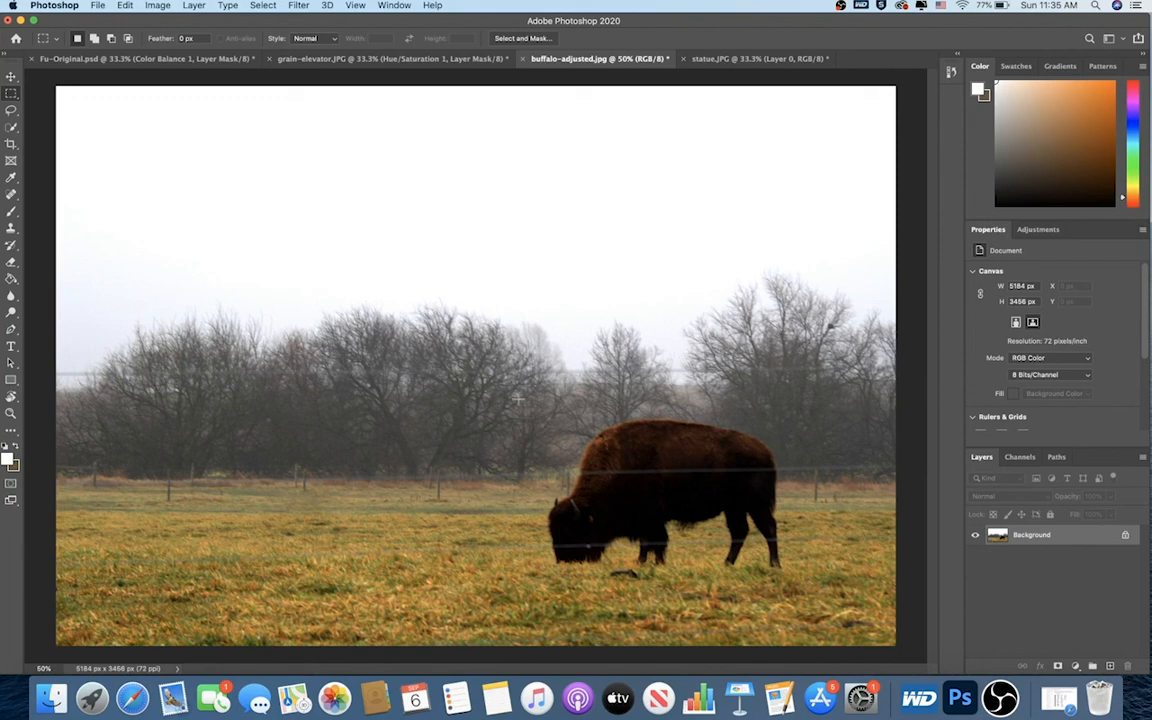
Switch to statue.JPG and examine the head, chest and forearm for small orange and dark spots to retouch
left_click(743, 60)
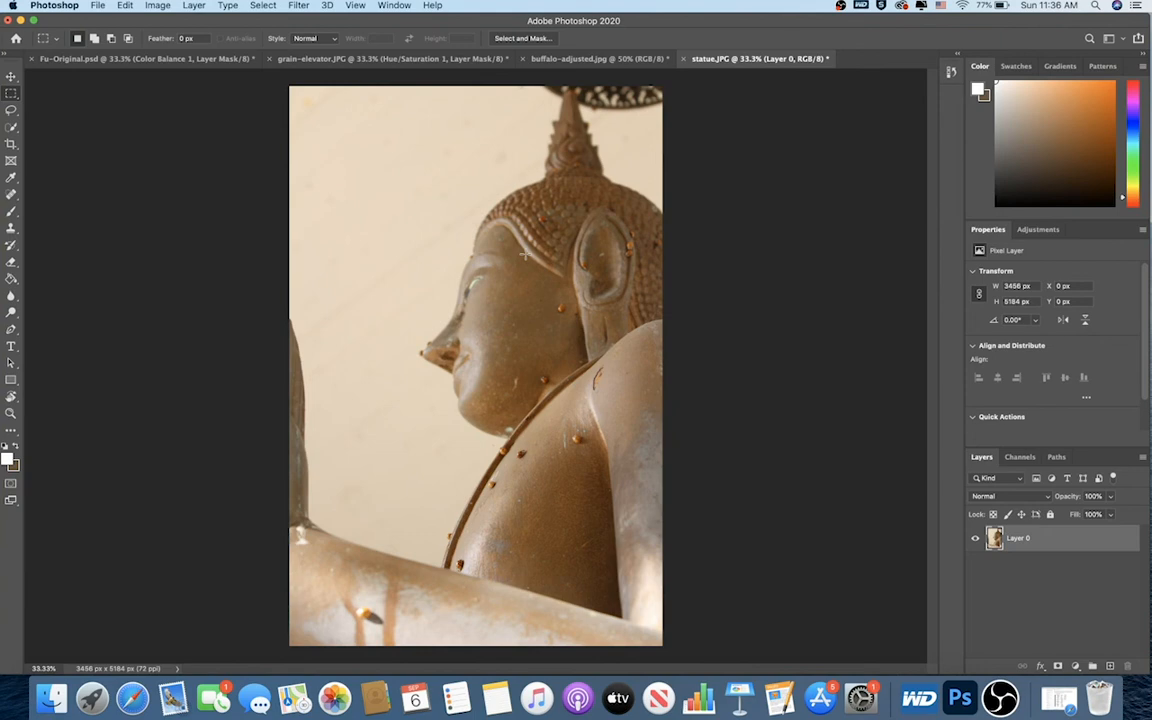
key("super+plus")
scroll(525, 254, "down", 4)
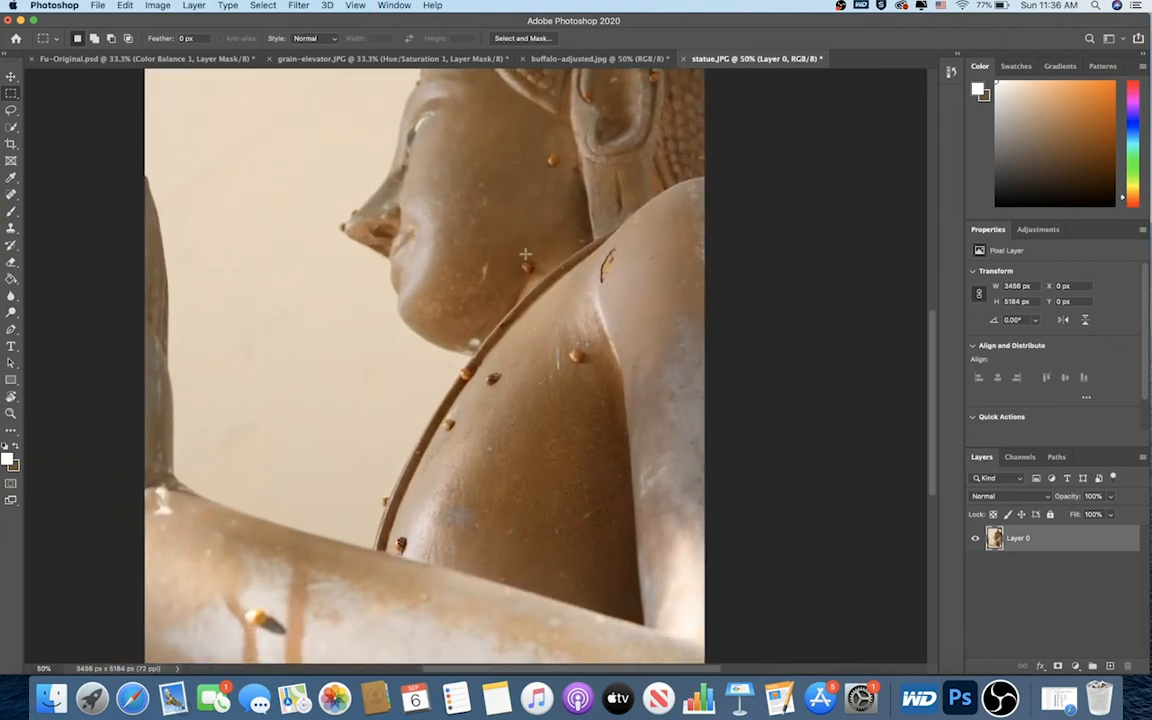
key("super+minus")
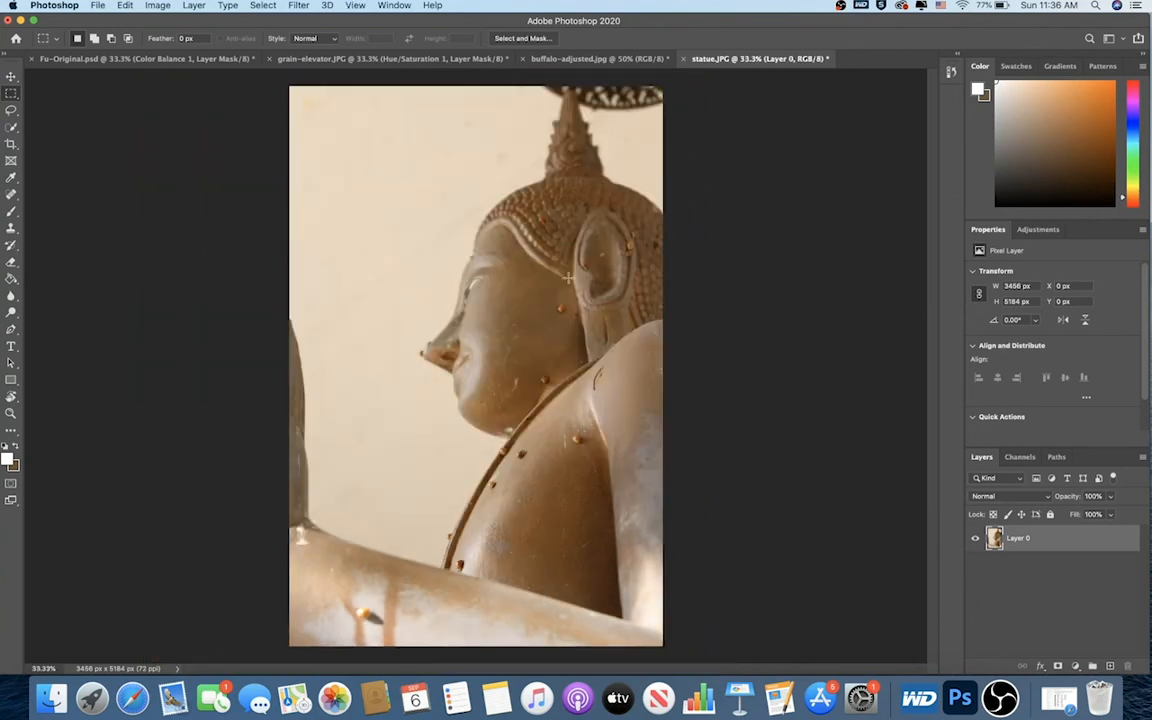
key("super+plus")
scroll(567, 278, "down", 5)
scroll(567, 278, "right", 3)
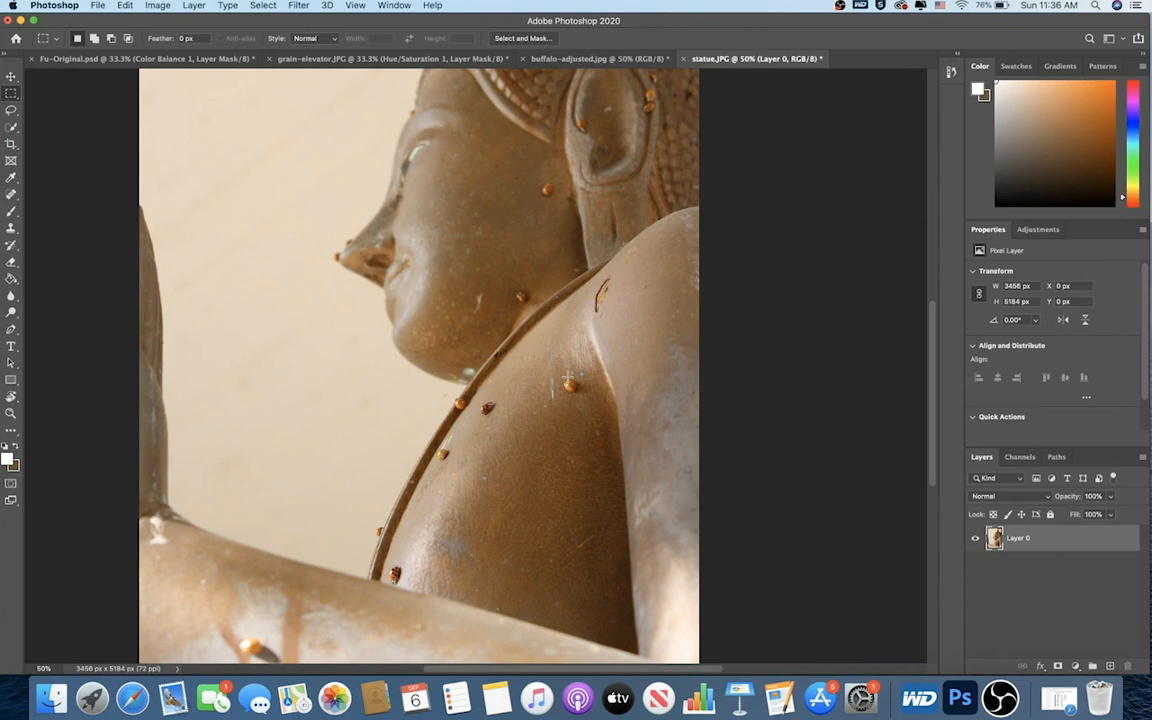
scroll(567, 378, "up", 3)
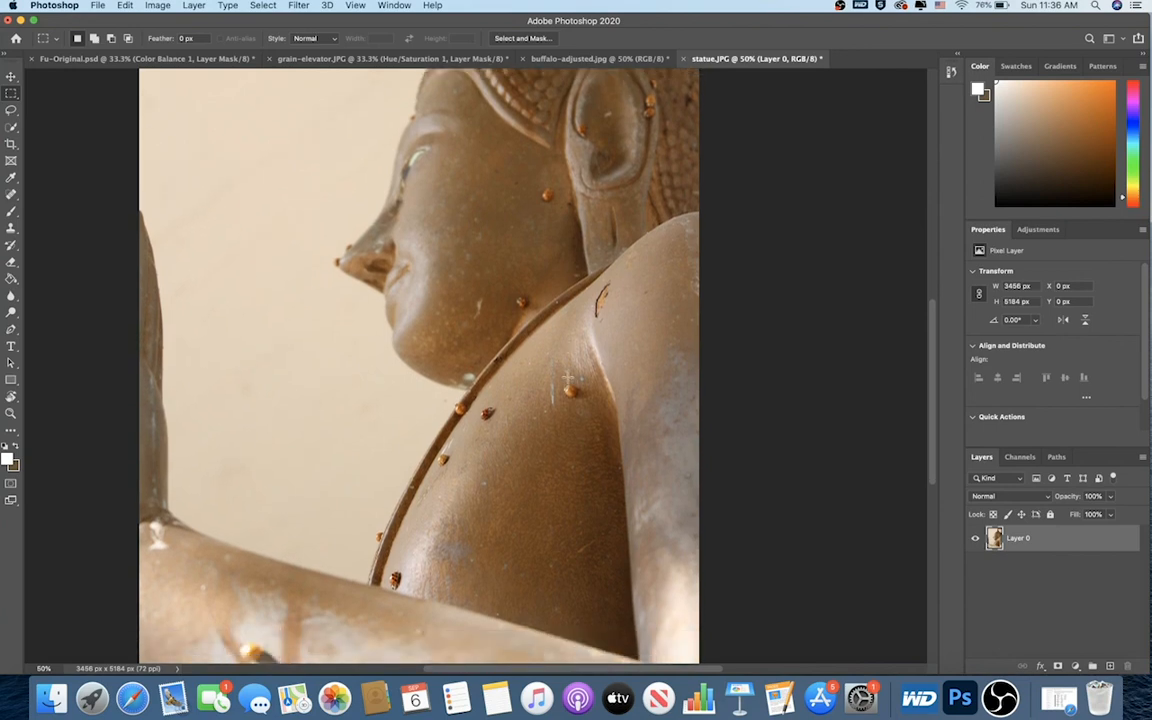
scroll(567, 378, "down", 3)
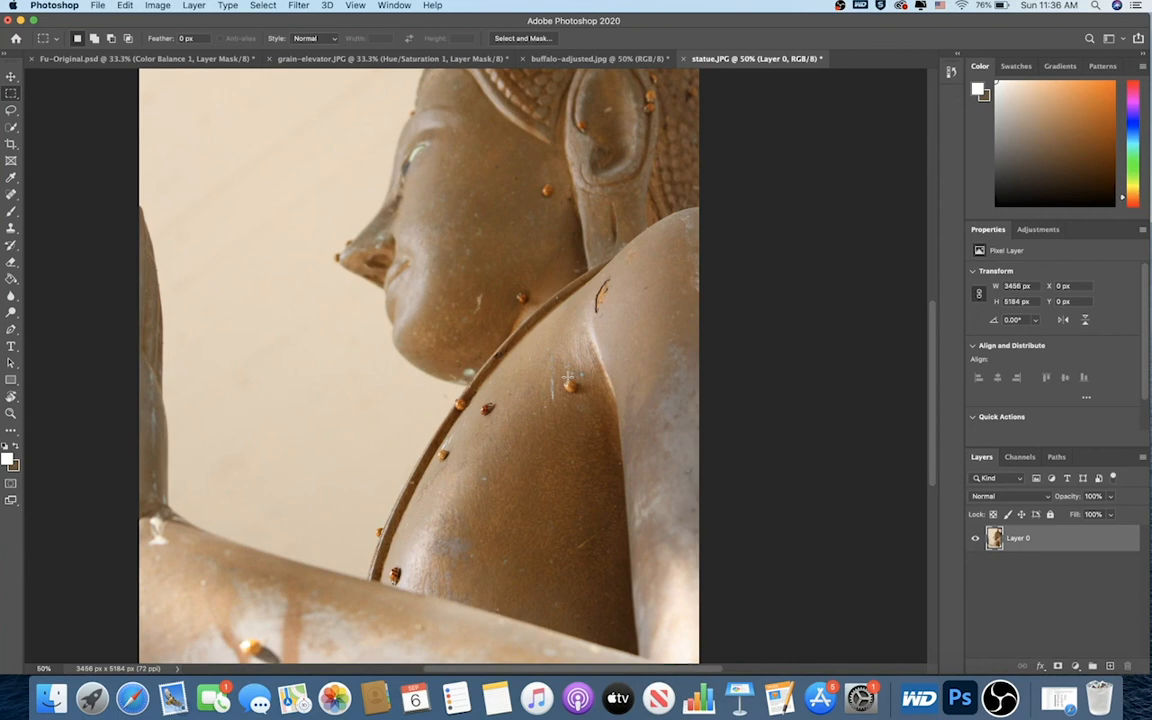
scroll(567, 378, "down", 4)
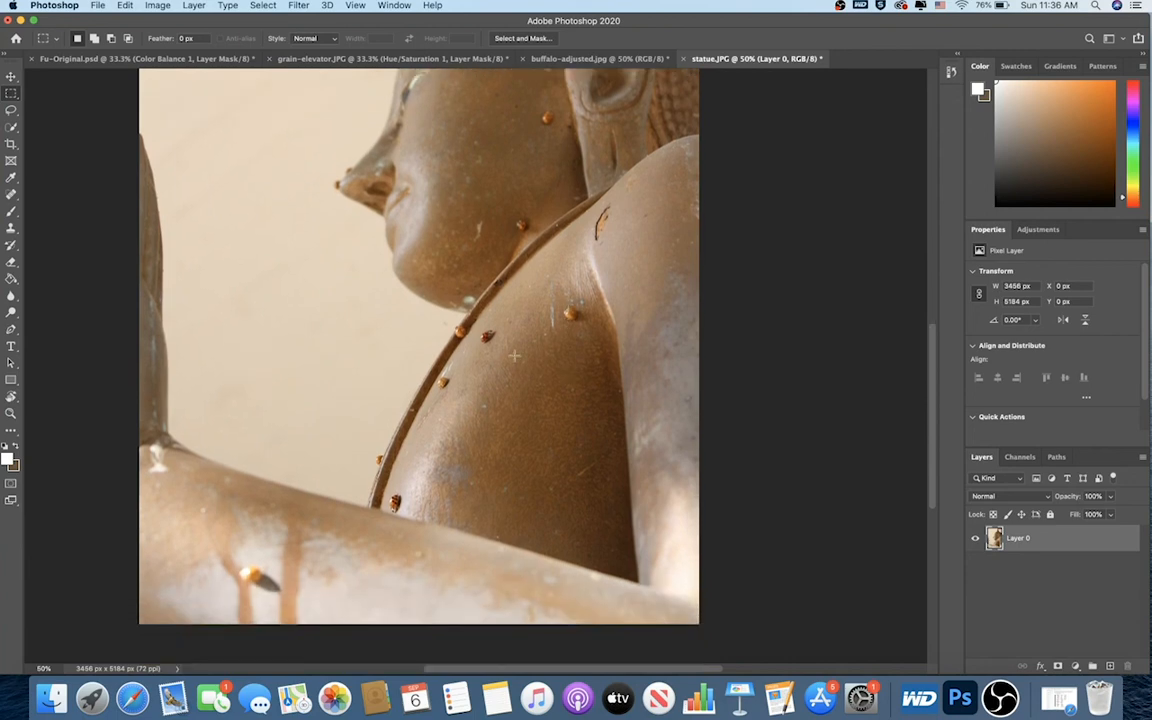
Remove the two spots on the statue's chest and the one on its neck with a 100 px Content-Aware Spot Healing Brush
left_click(12, 197)
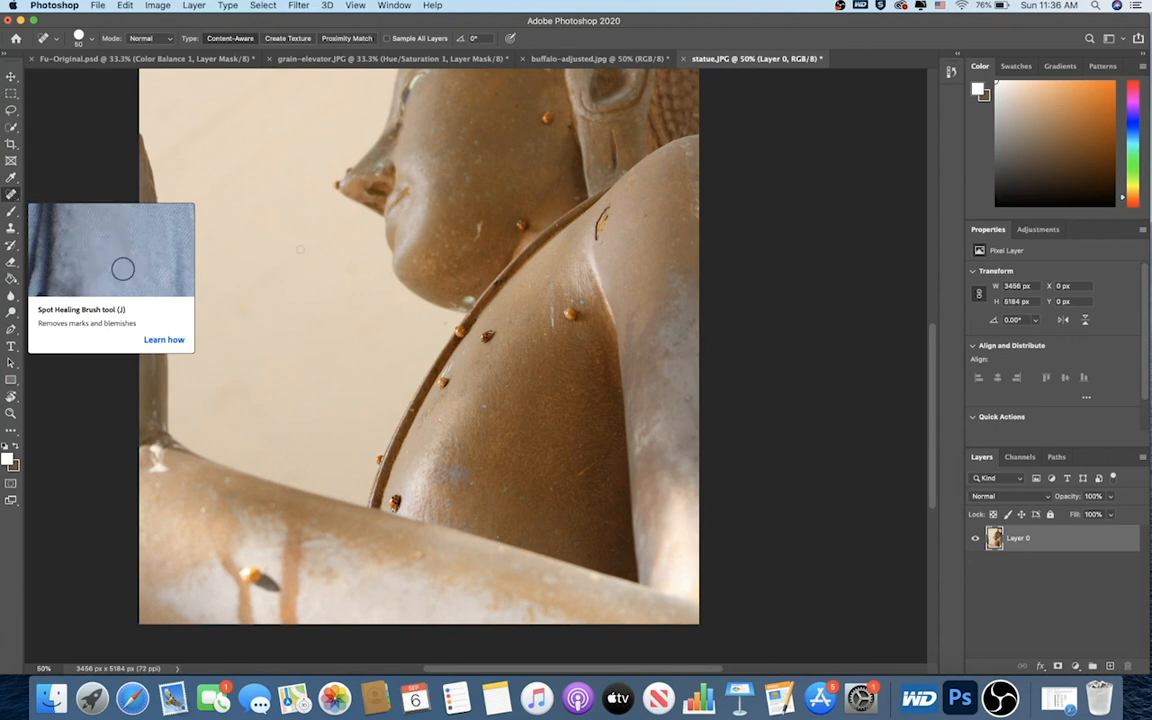
key("bracketright")
key("bracketright")
key("bracketright")
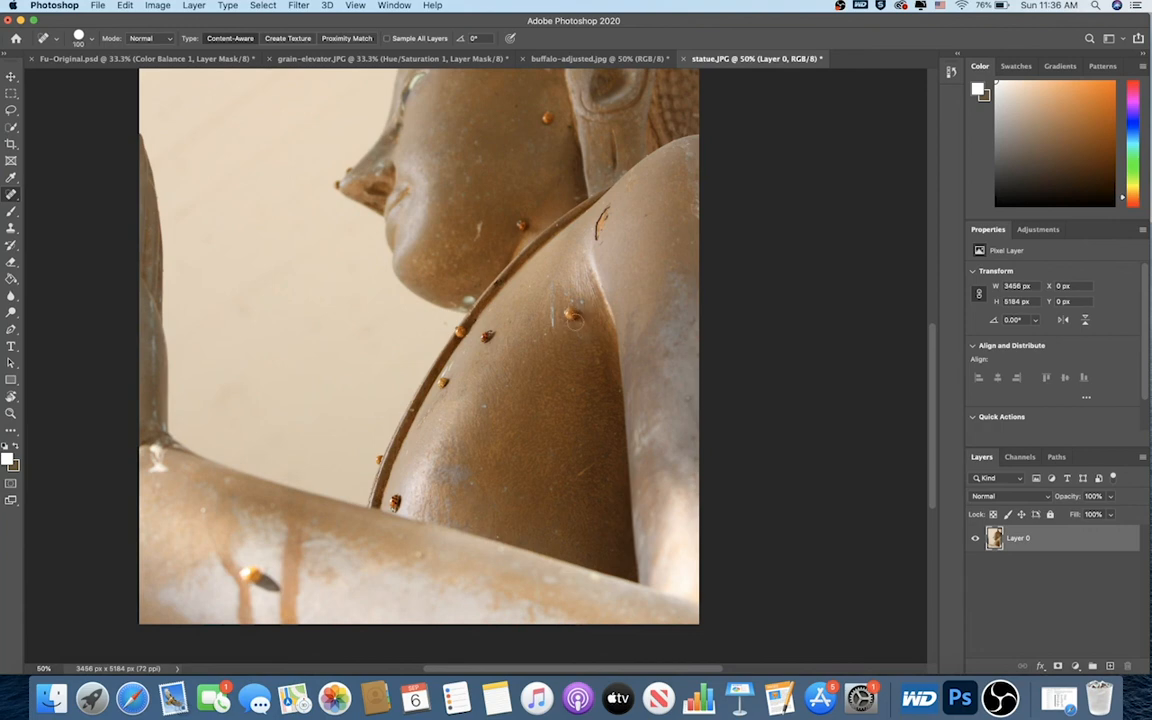
left_click(573, 316)
left_click(488, 336)
left_click(519, 224)
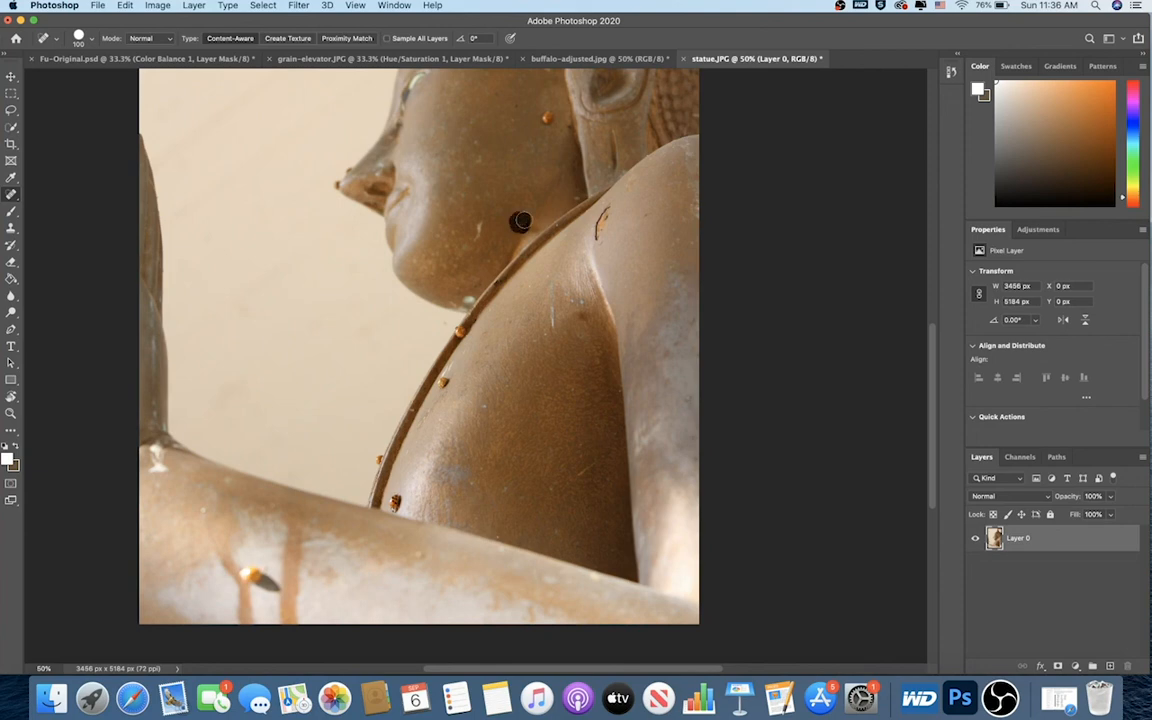
Heal away the spots on the cheek and lower chest, and the forearm spot together with its dark shadow
left_click(548, 122)
left_click(395, 505)
left_click(250, 573)
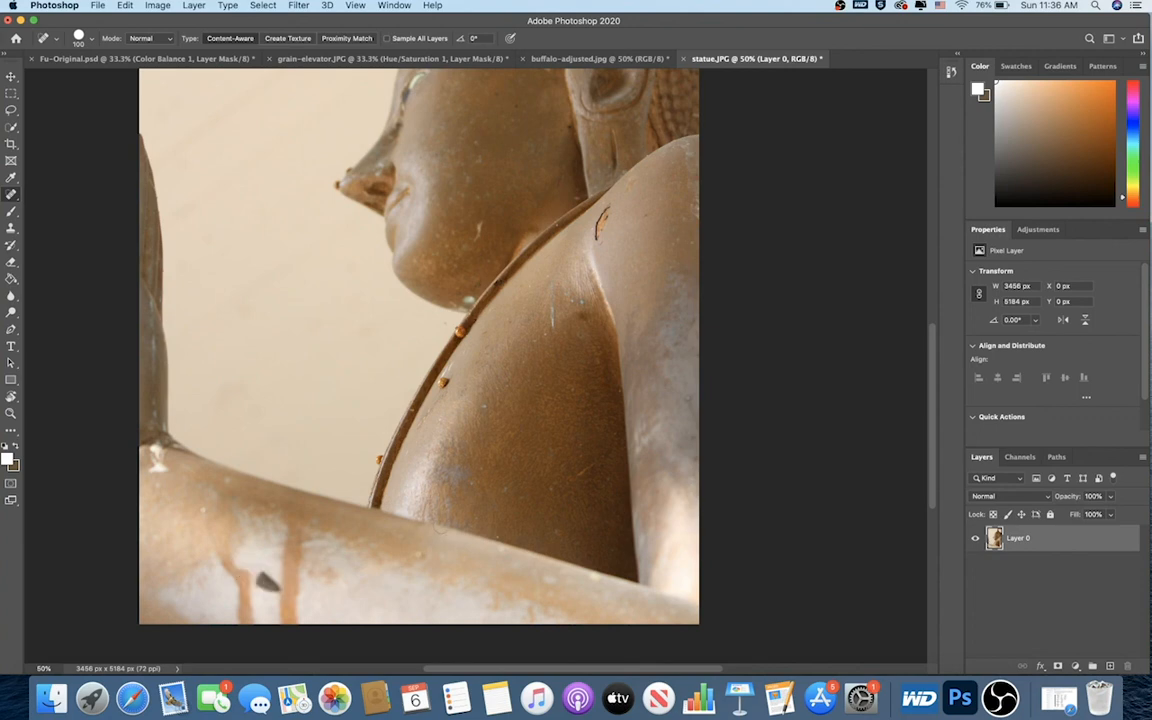
left_click_drag(260, 576, 272, 592)
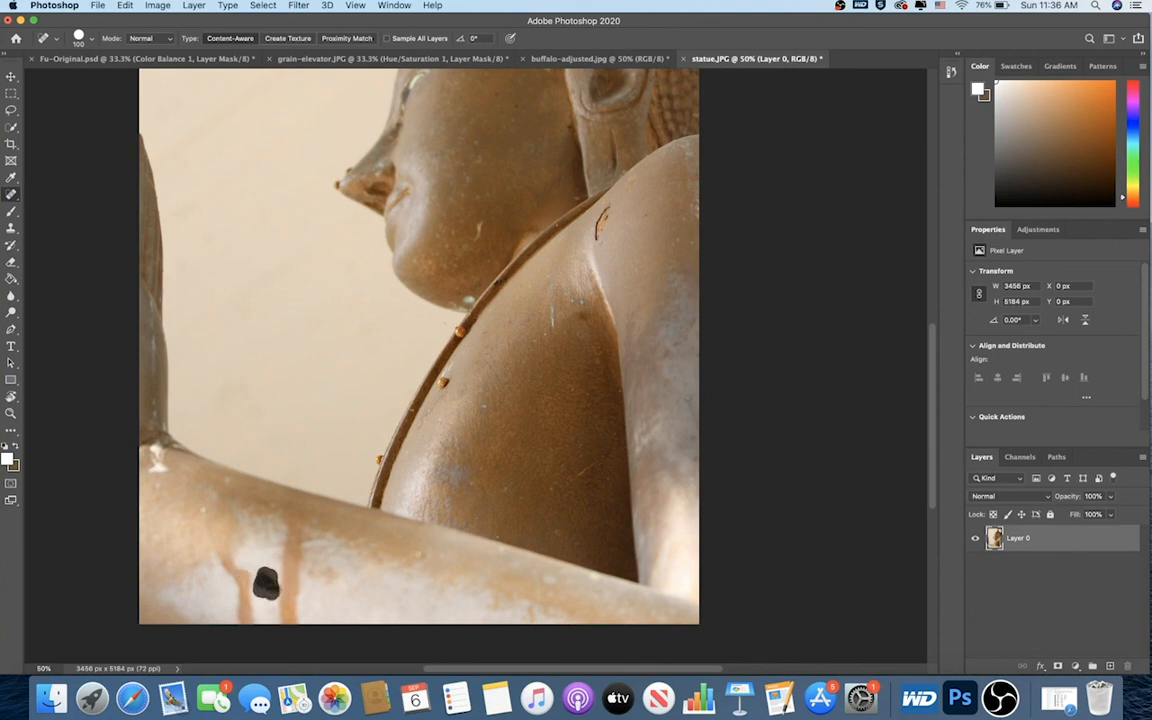
left_click(276, 588)
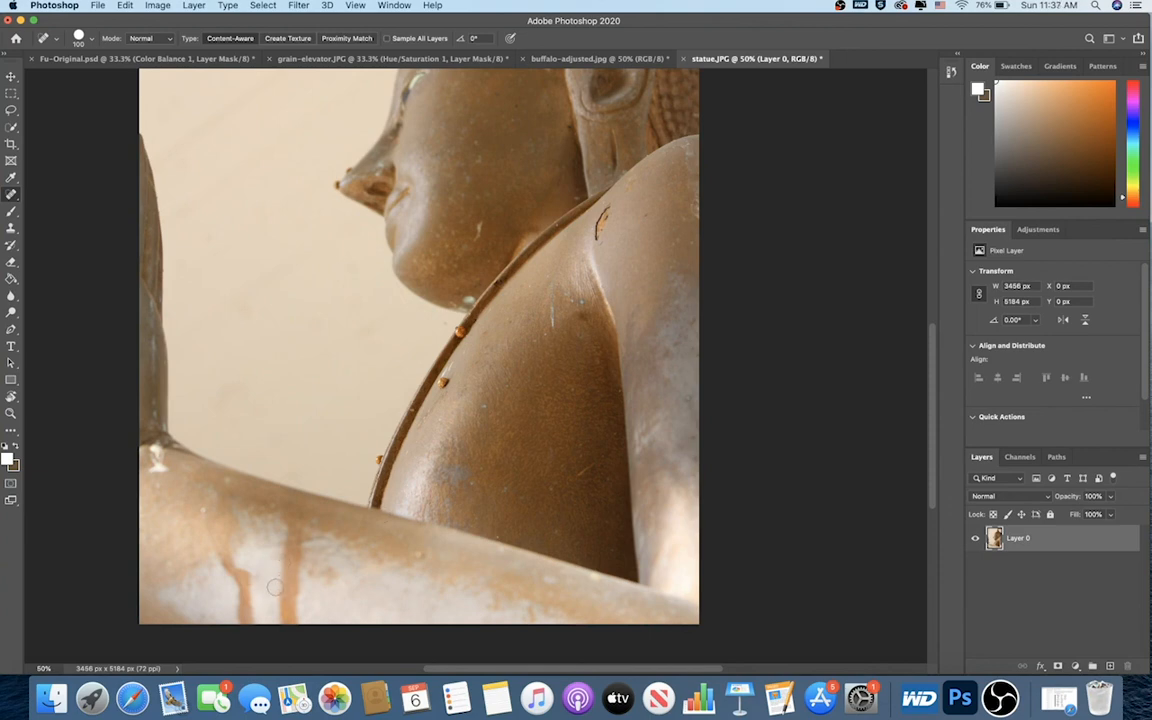
Heal away the three remaining spots along the curved edge of the statue's robe
left_click_drag(377, 458, 376, 462)
left_click_drag(442, 384, 450, 380)
left_click(458, 332)
Heal the orange spots in the statue's hair and beside its ear, and check the whole photo
scroll(458, 332, "up", 5)
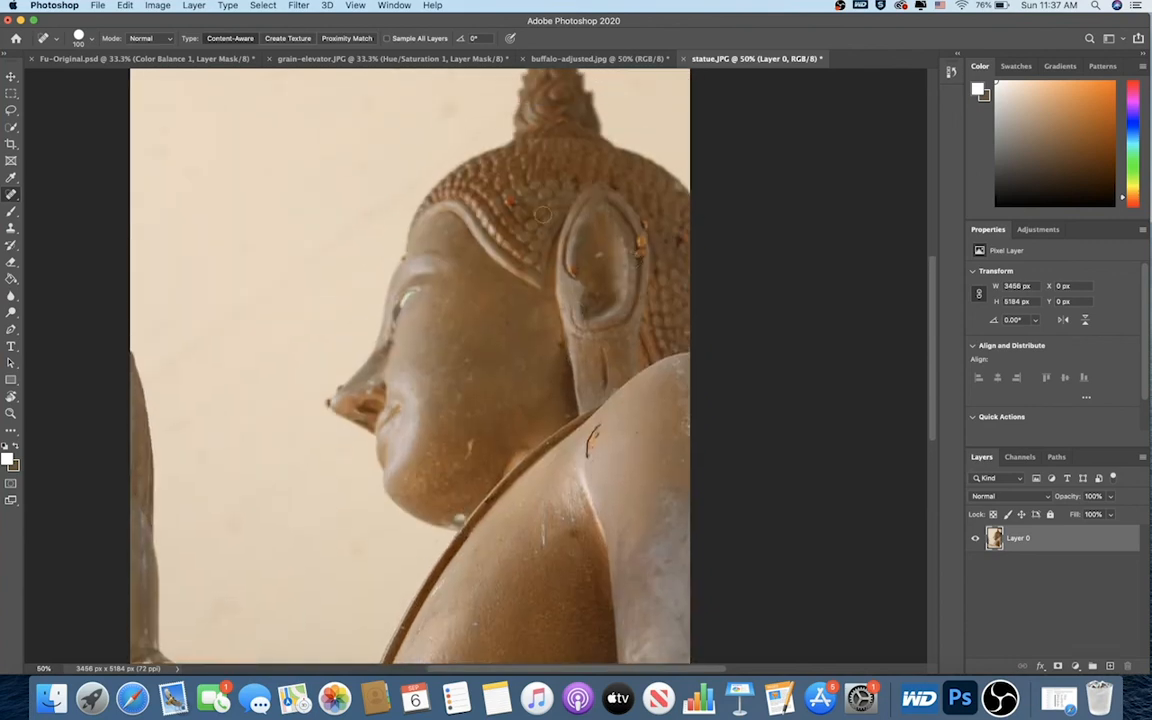
left_click(508, 198)
left_click(640, 253)
right_click(11, 193)
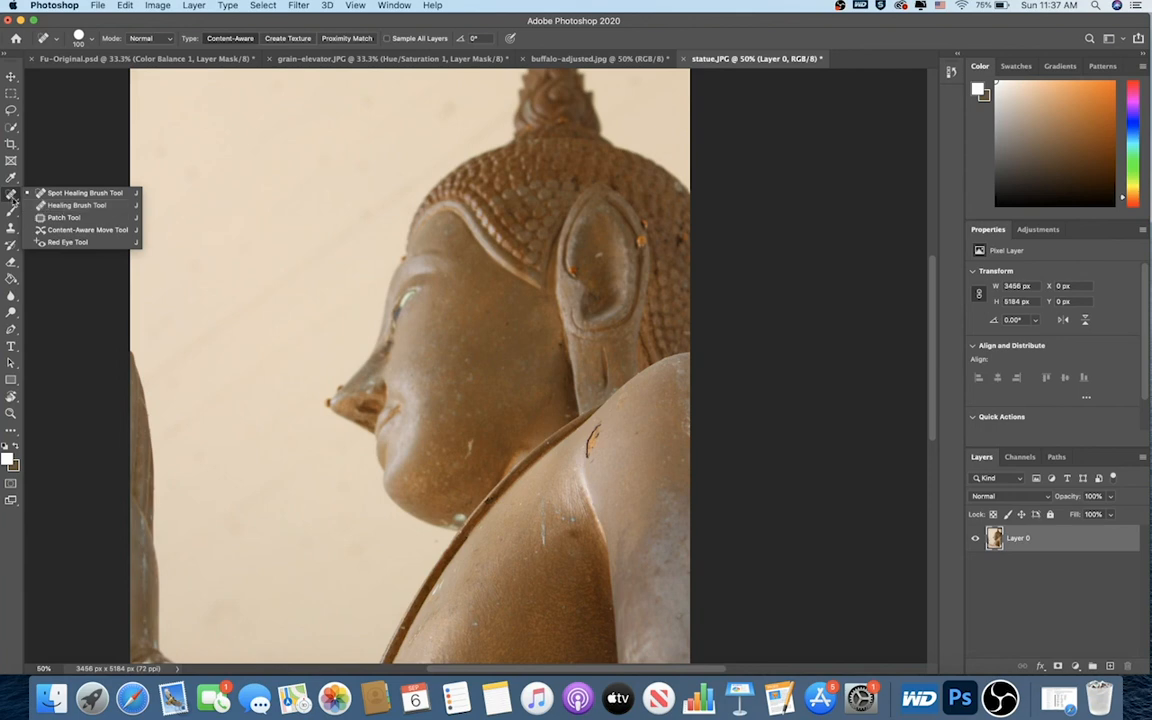
left_click(8, 197)
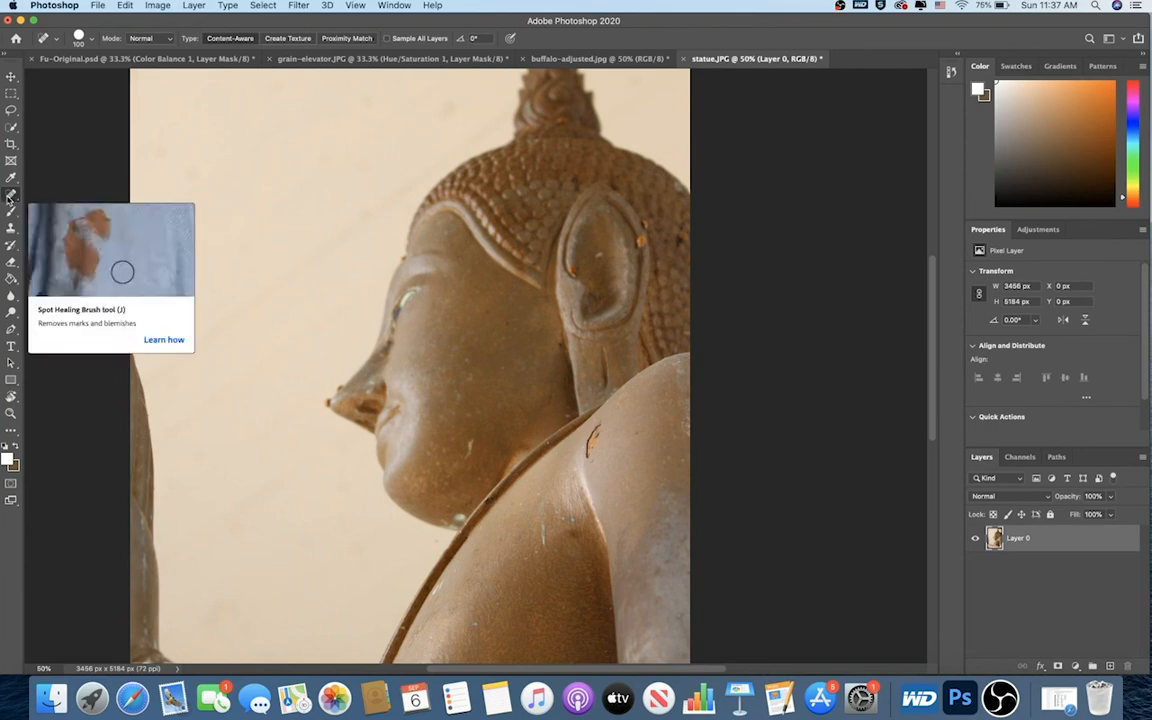
key("super+minus")
key("super+minus")
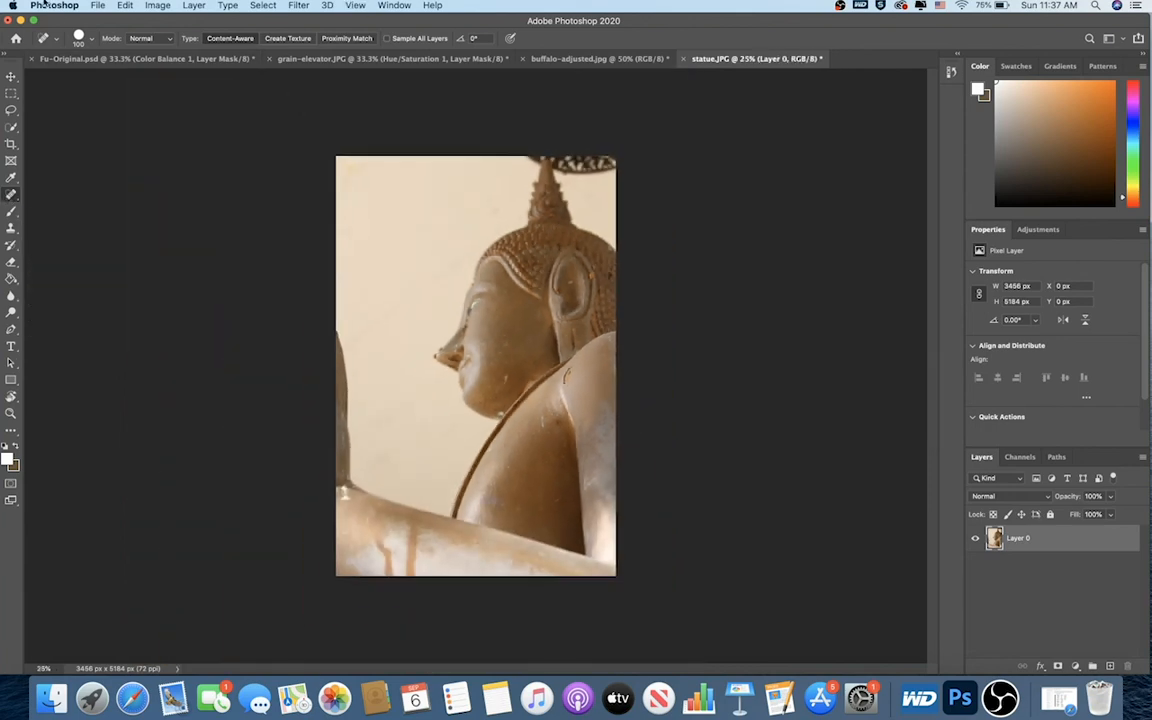
key("super+plus")
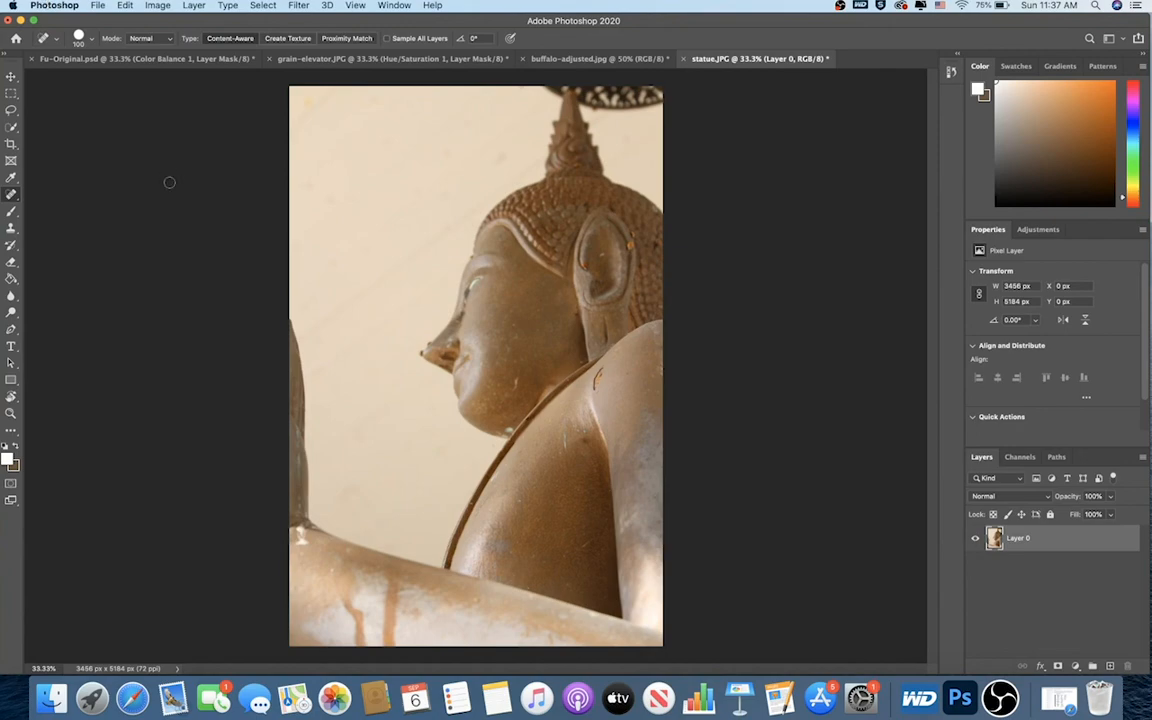